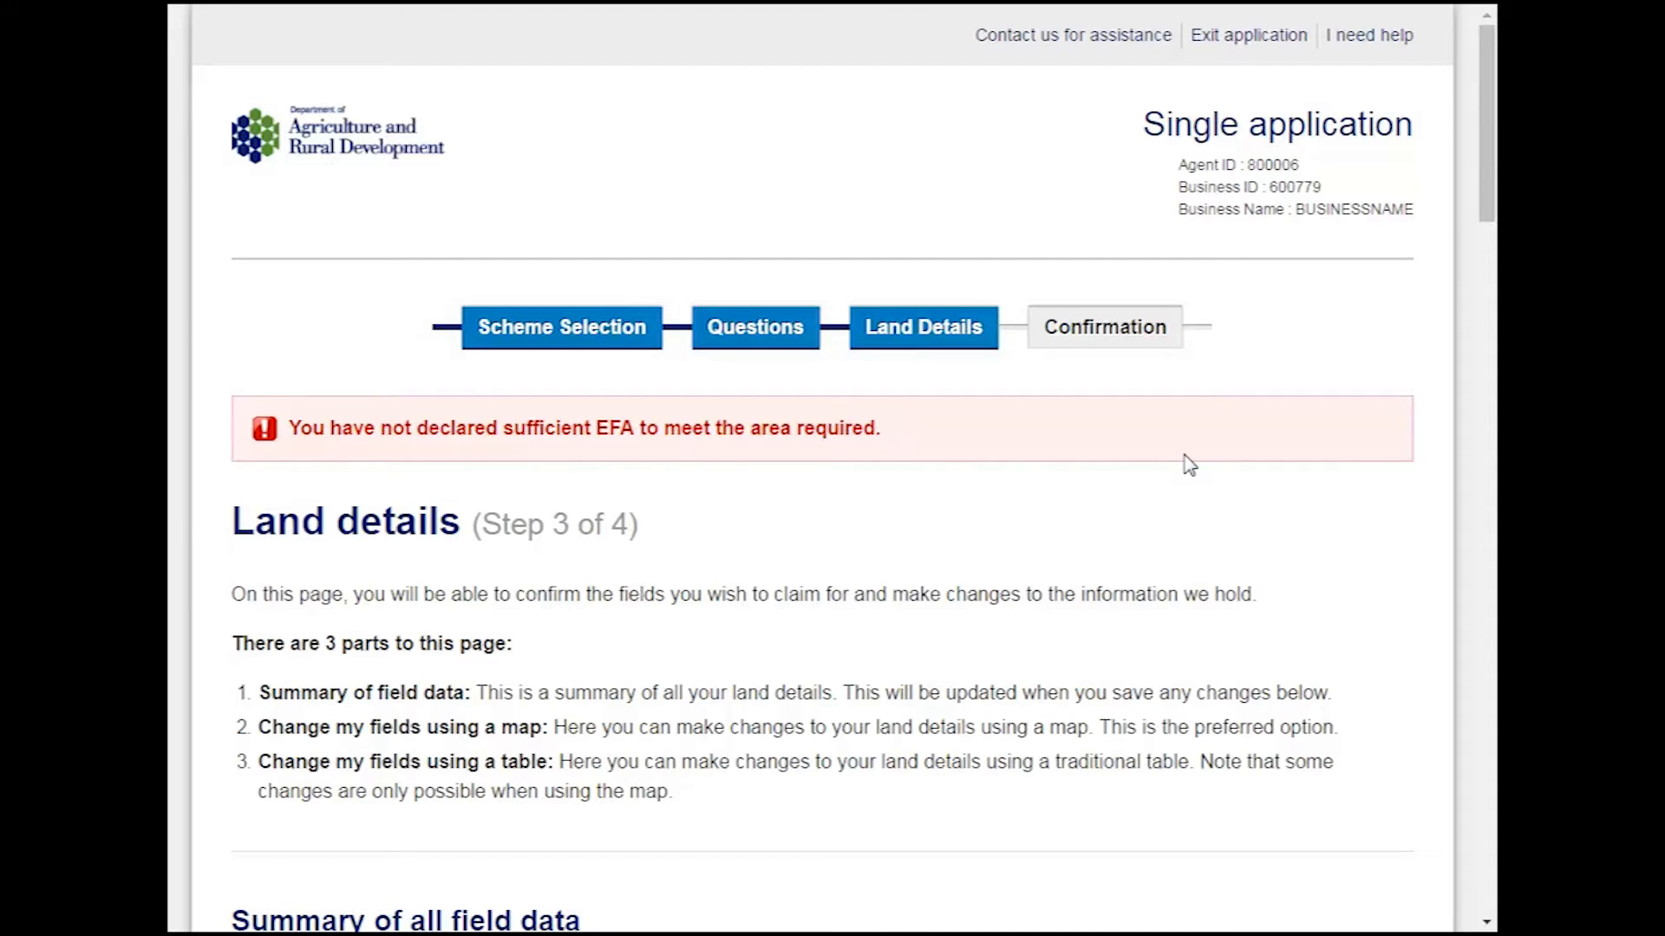
Open the EFA data of the land details and look through its table of declared features.
left_click_drag(1487, 130, 1481, 475)
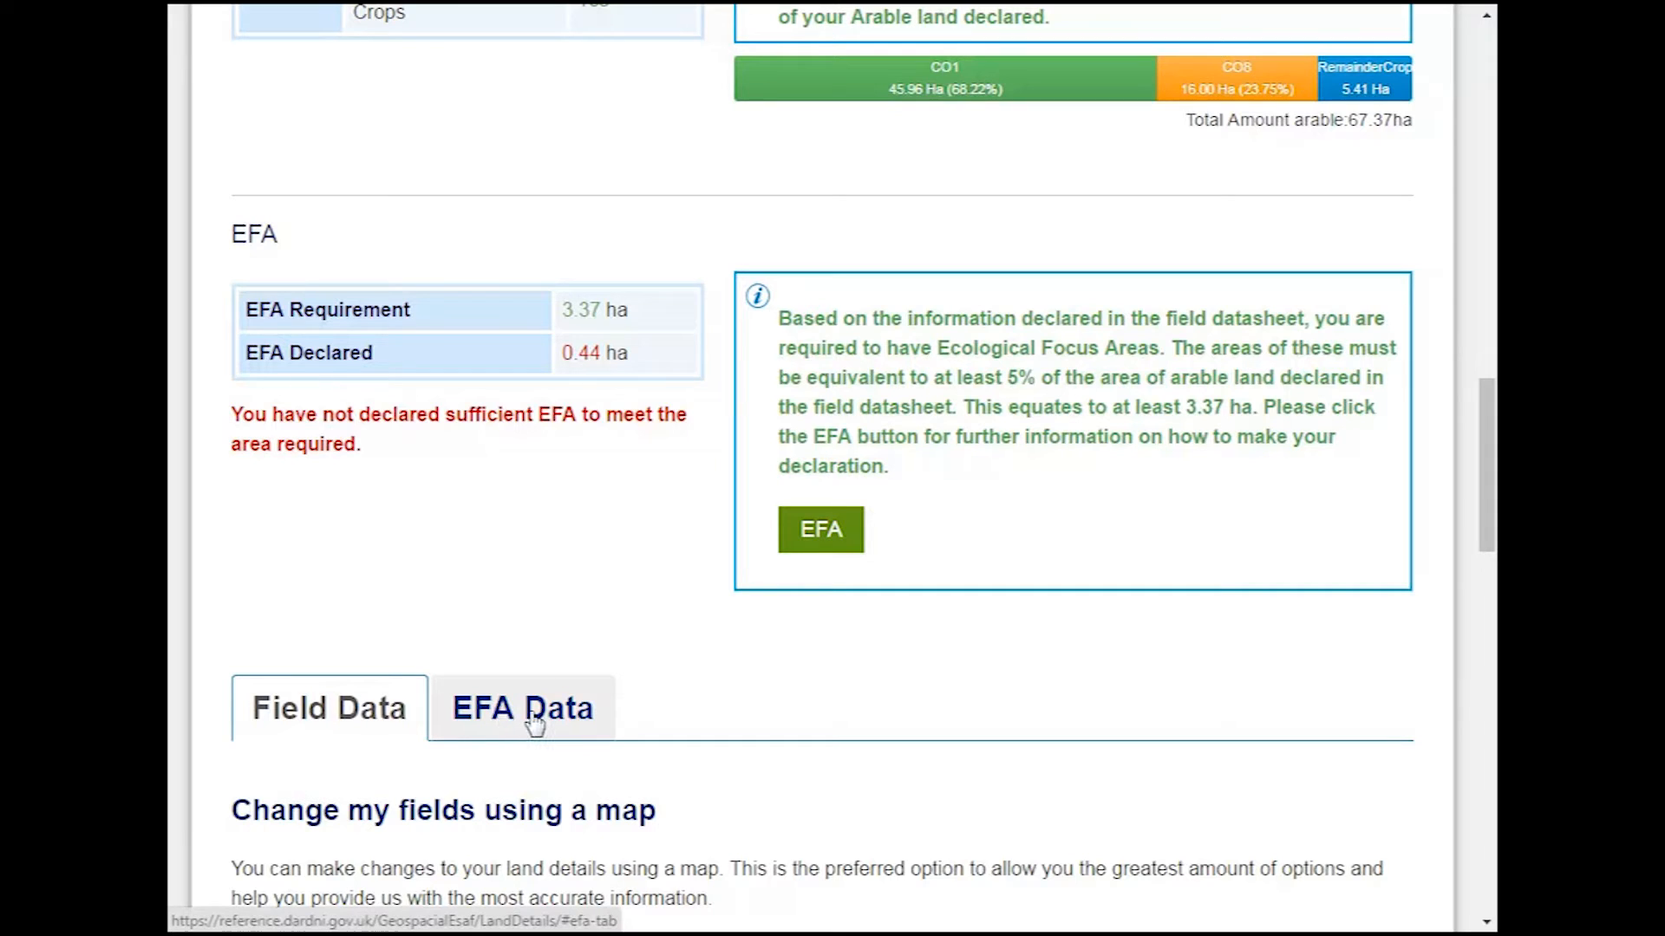
left_click(524, 722)
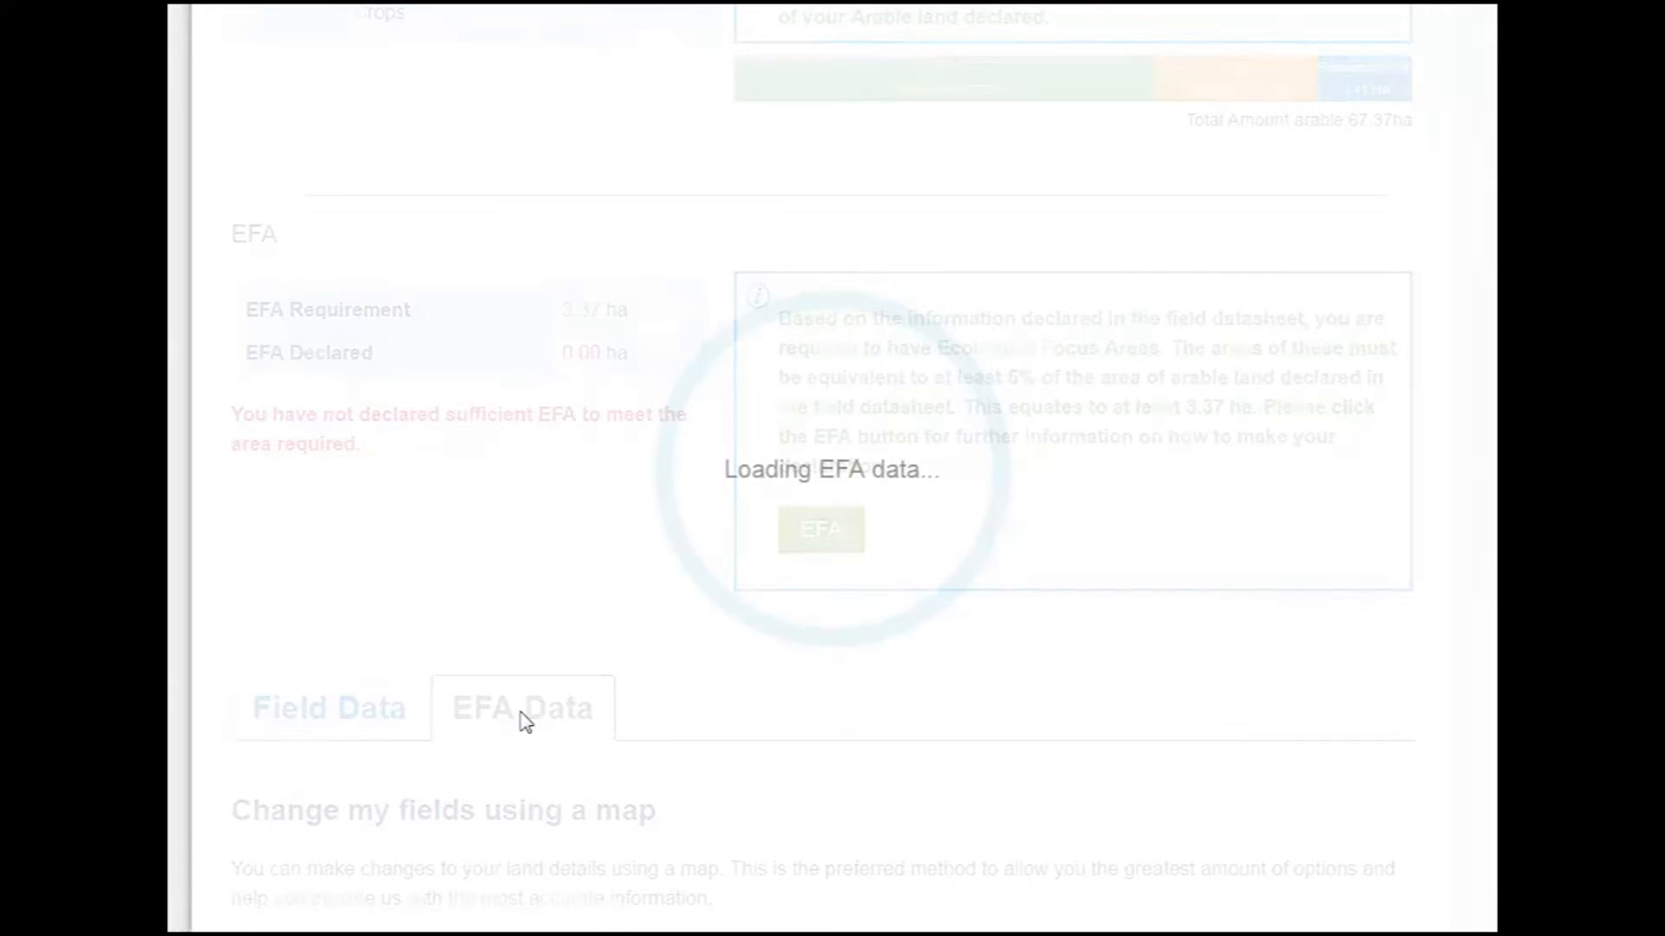
left_click_drag(1488, 490, 1485, 627)
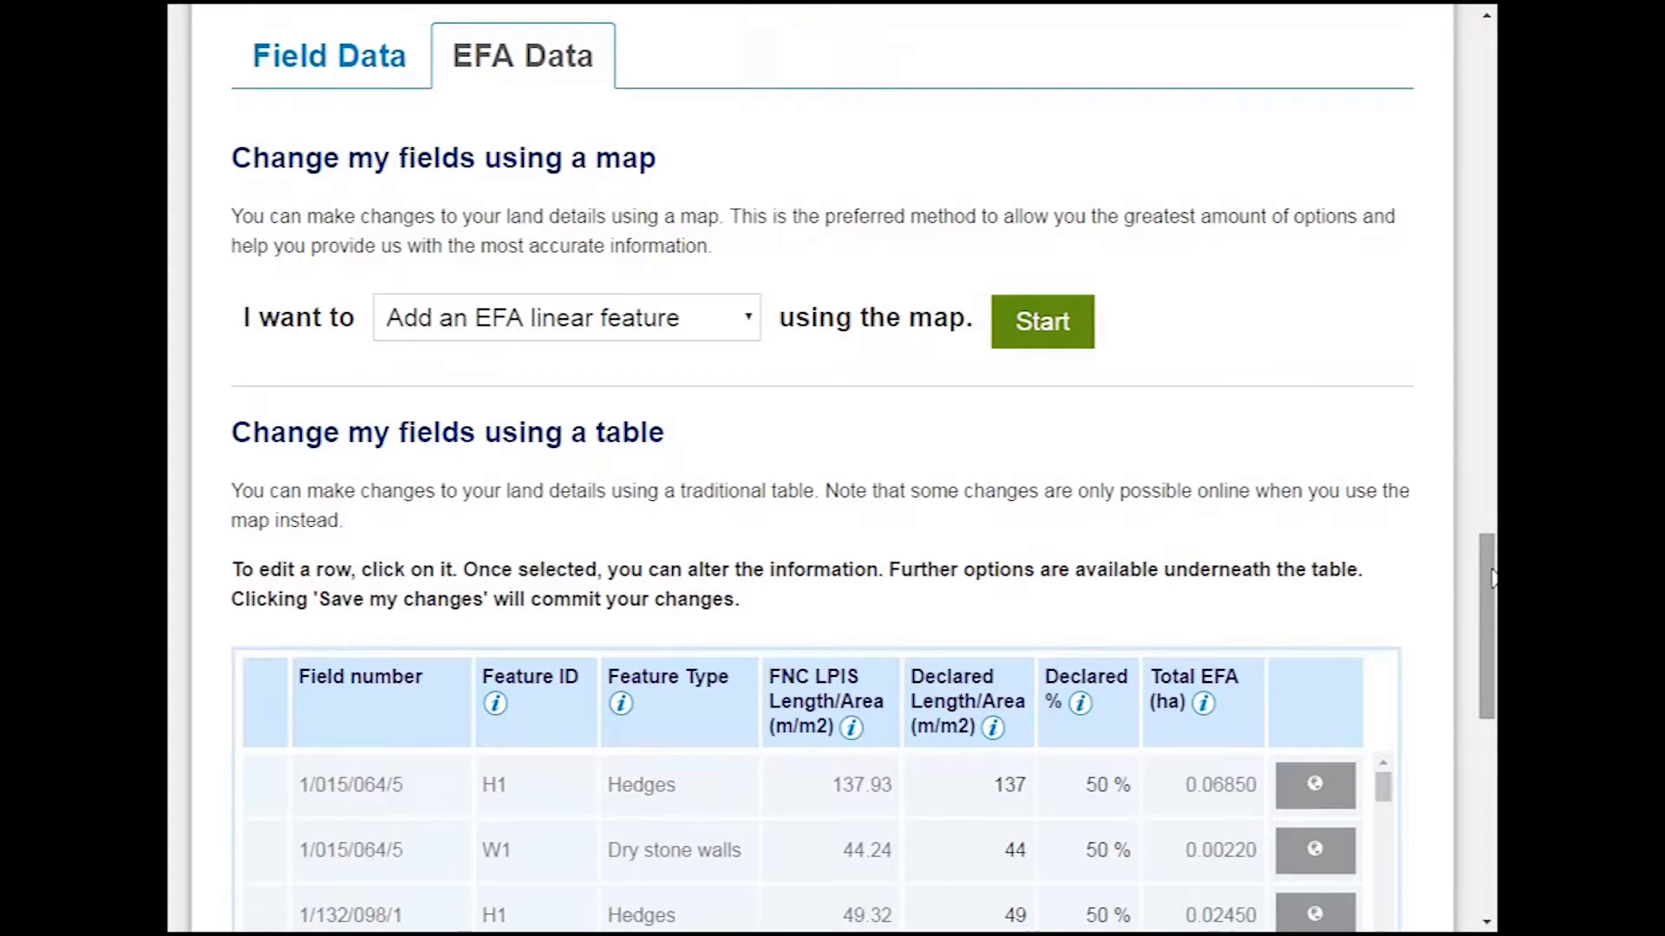
left_click_drag(1491, 581, 1485, 662)
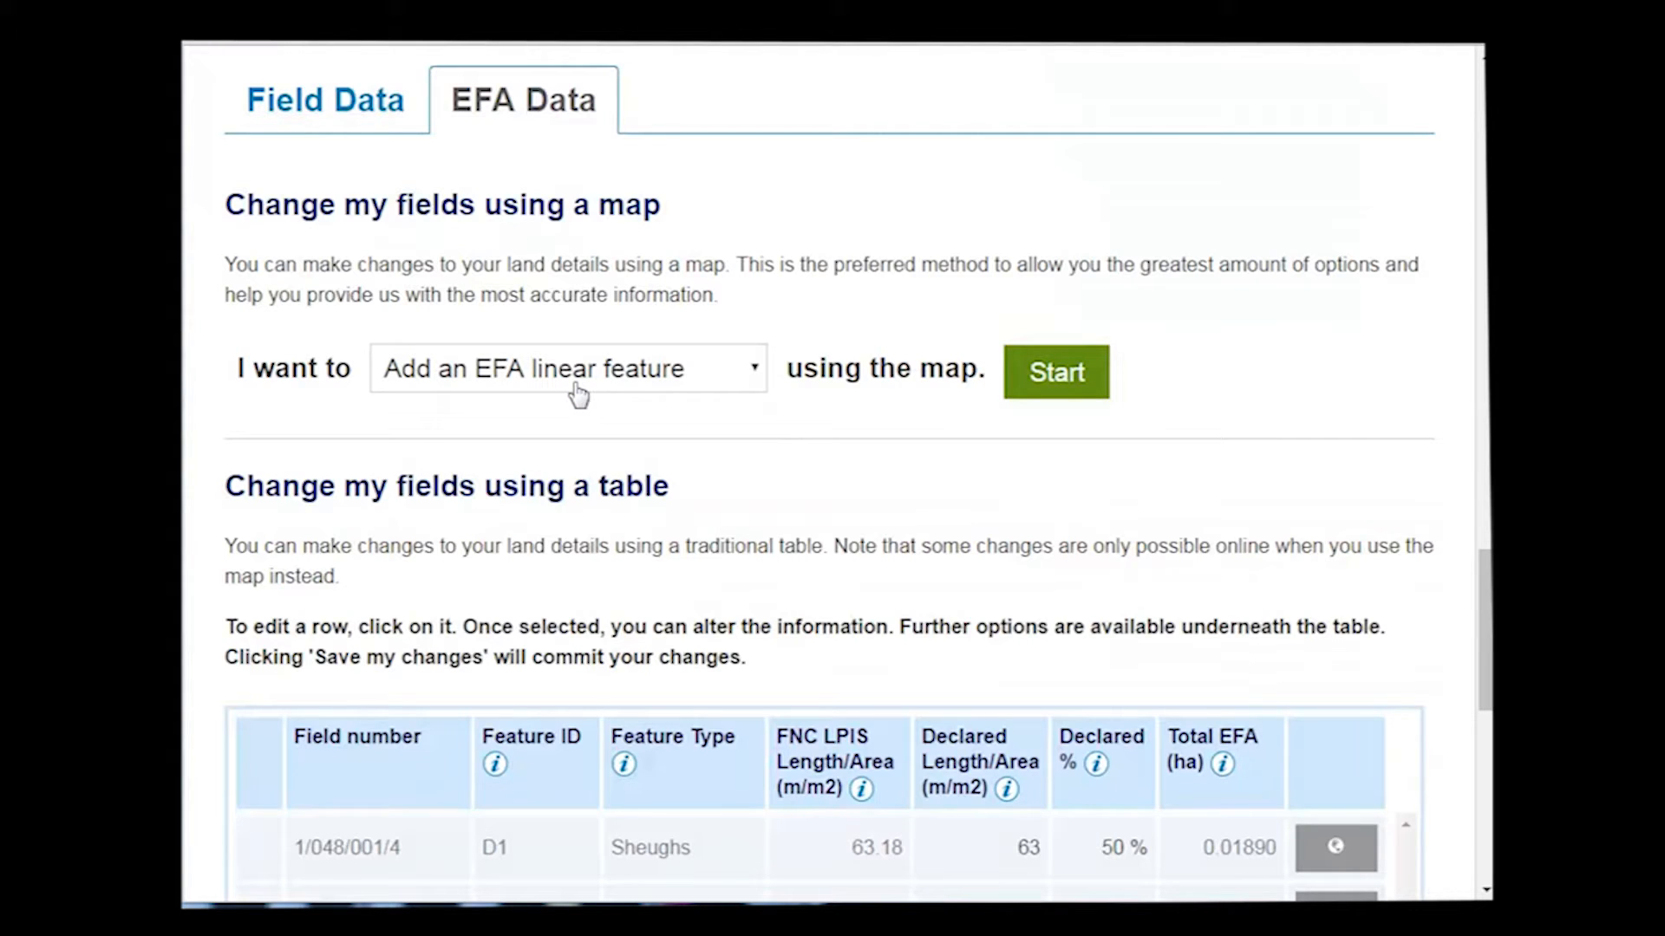
Start adding an EFA linear feature using the map, then find and select field 1/015/064/5.
left_click(1058, 373)
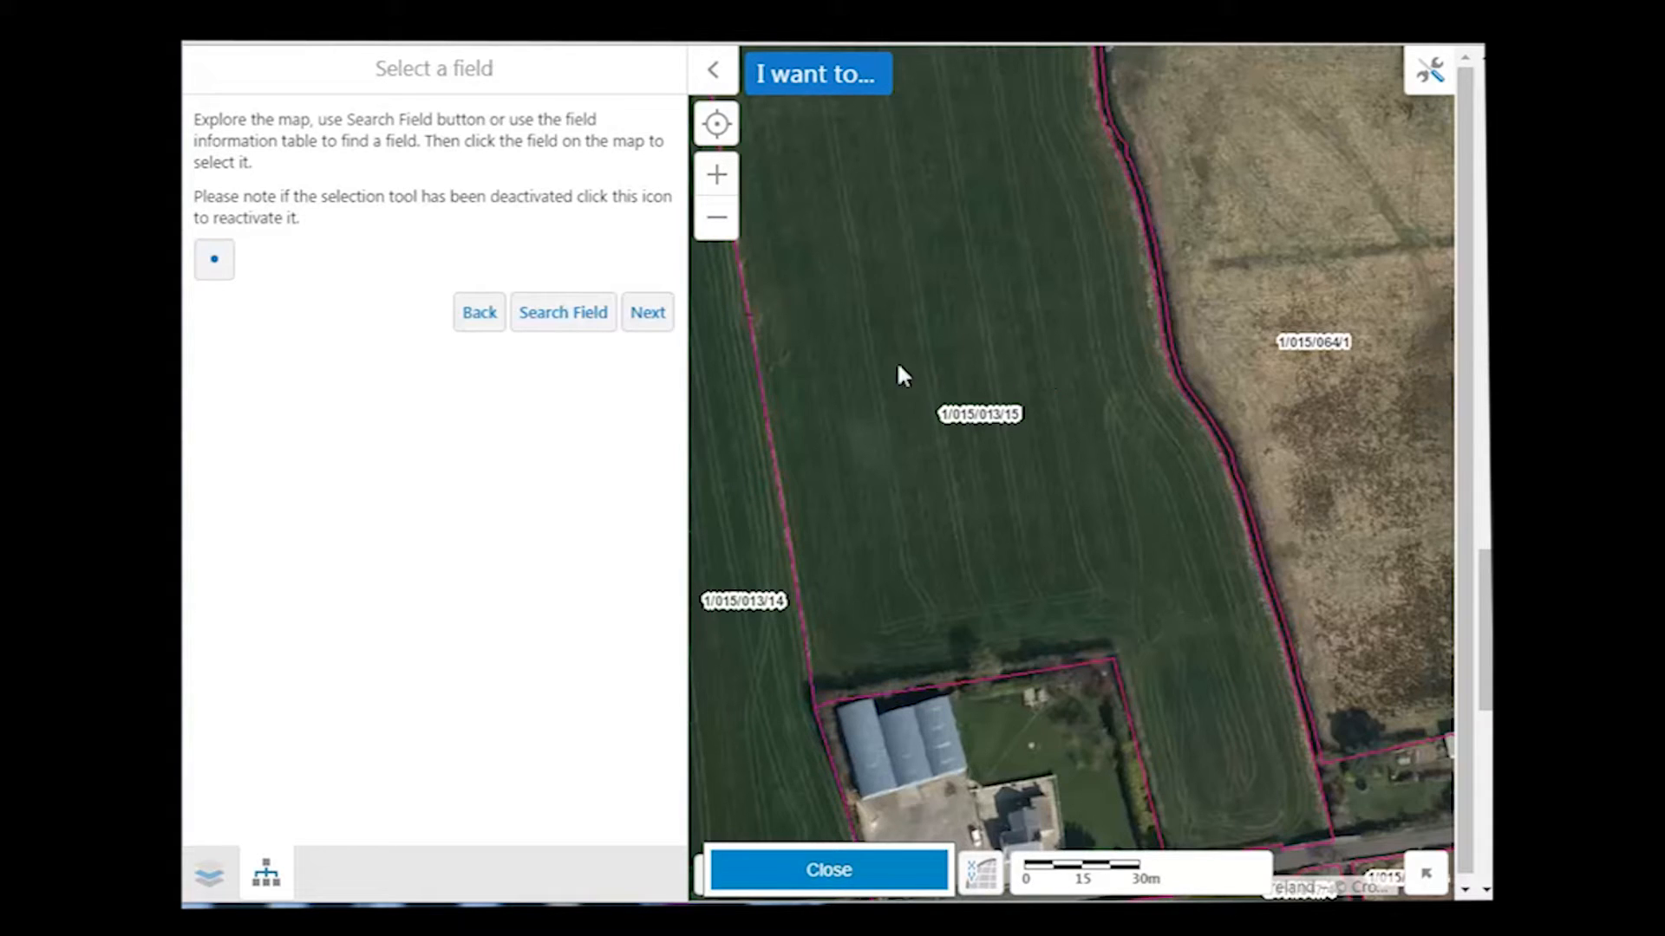
left_click(559, 314)
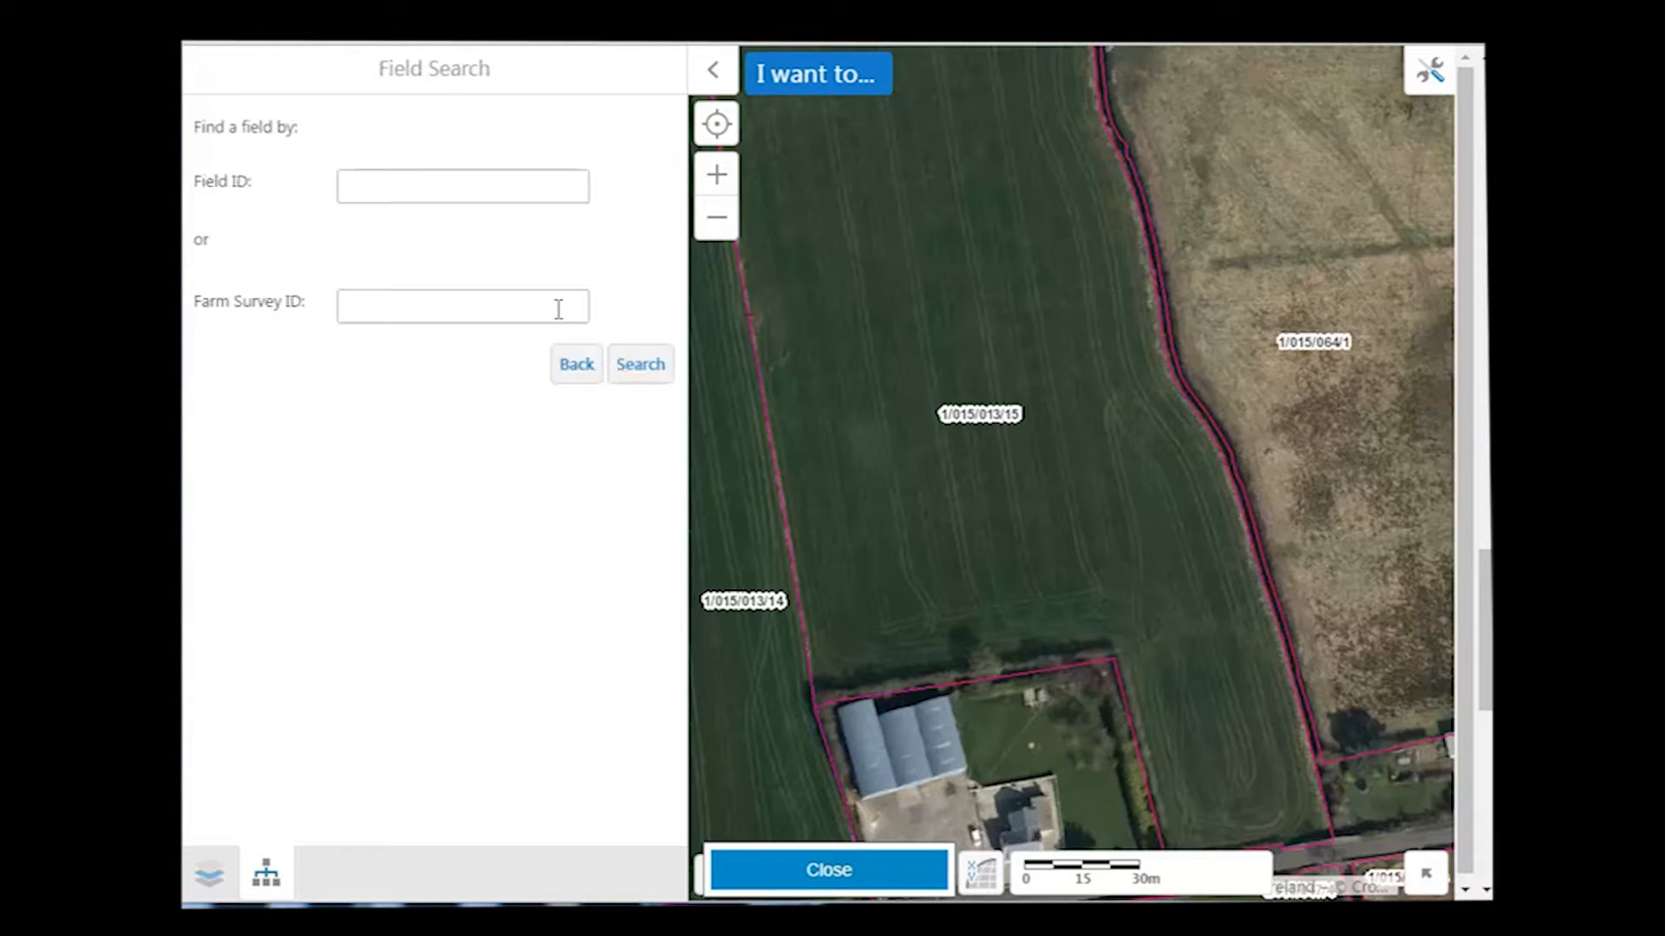
left_click(408, 186)
type("1/015/064/5")
left_click(640, 371)
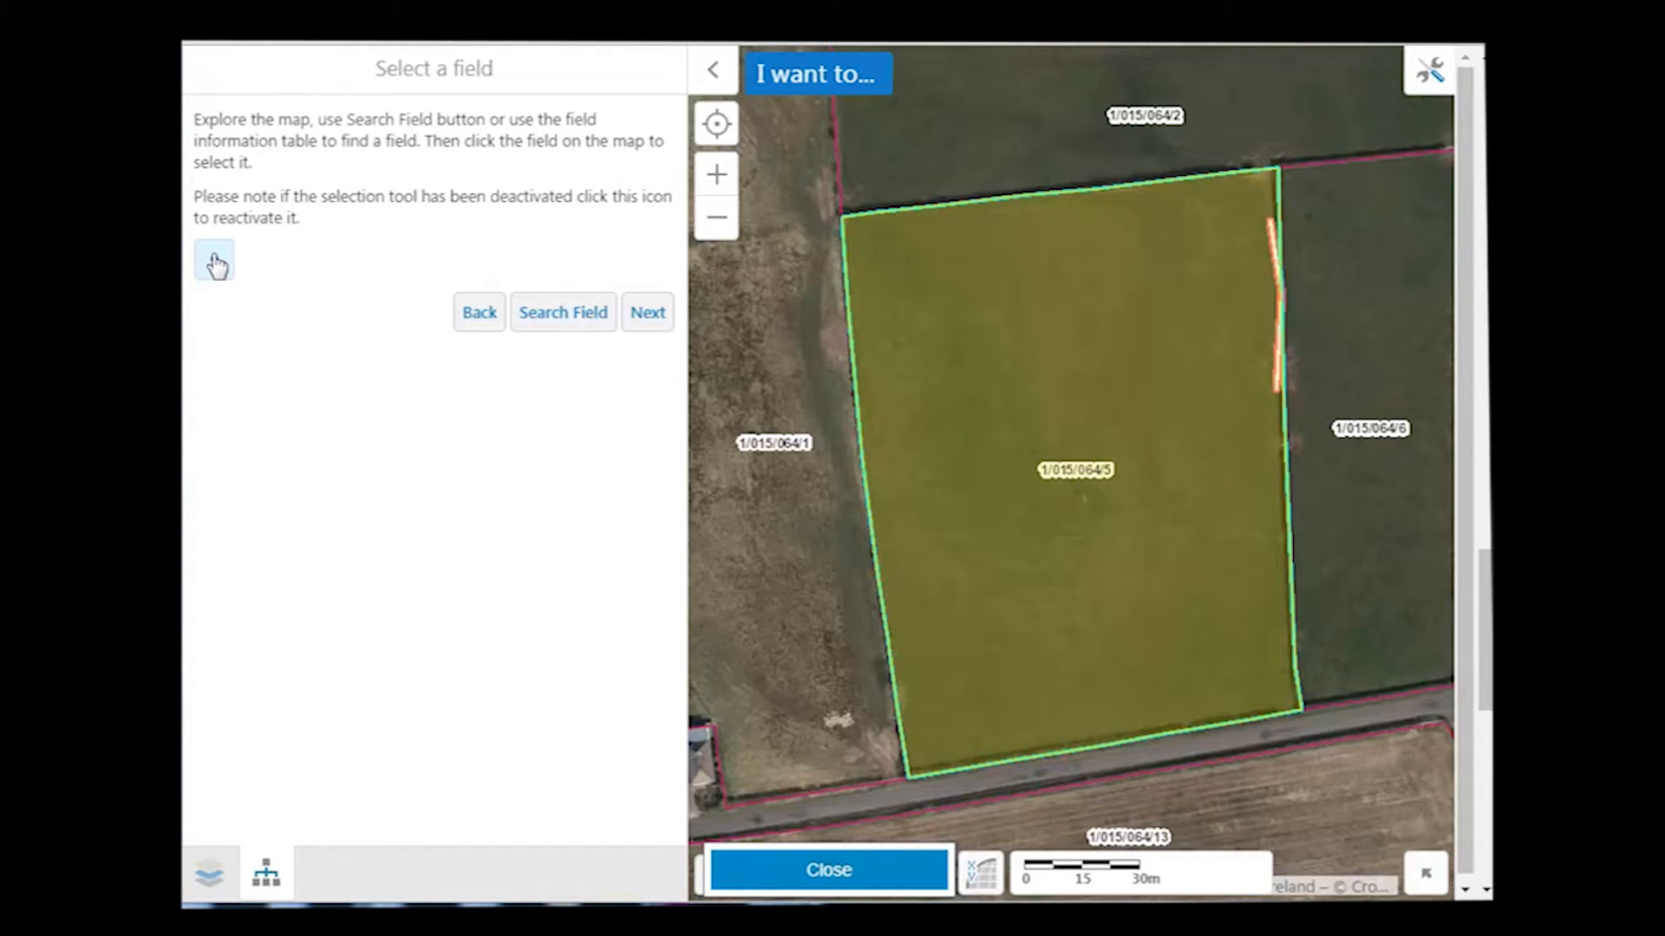
left_click(1074, 552)
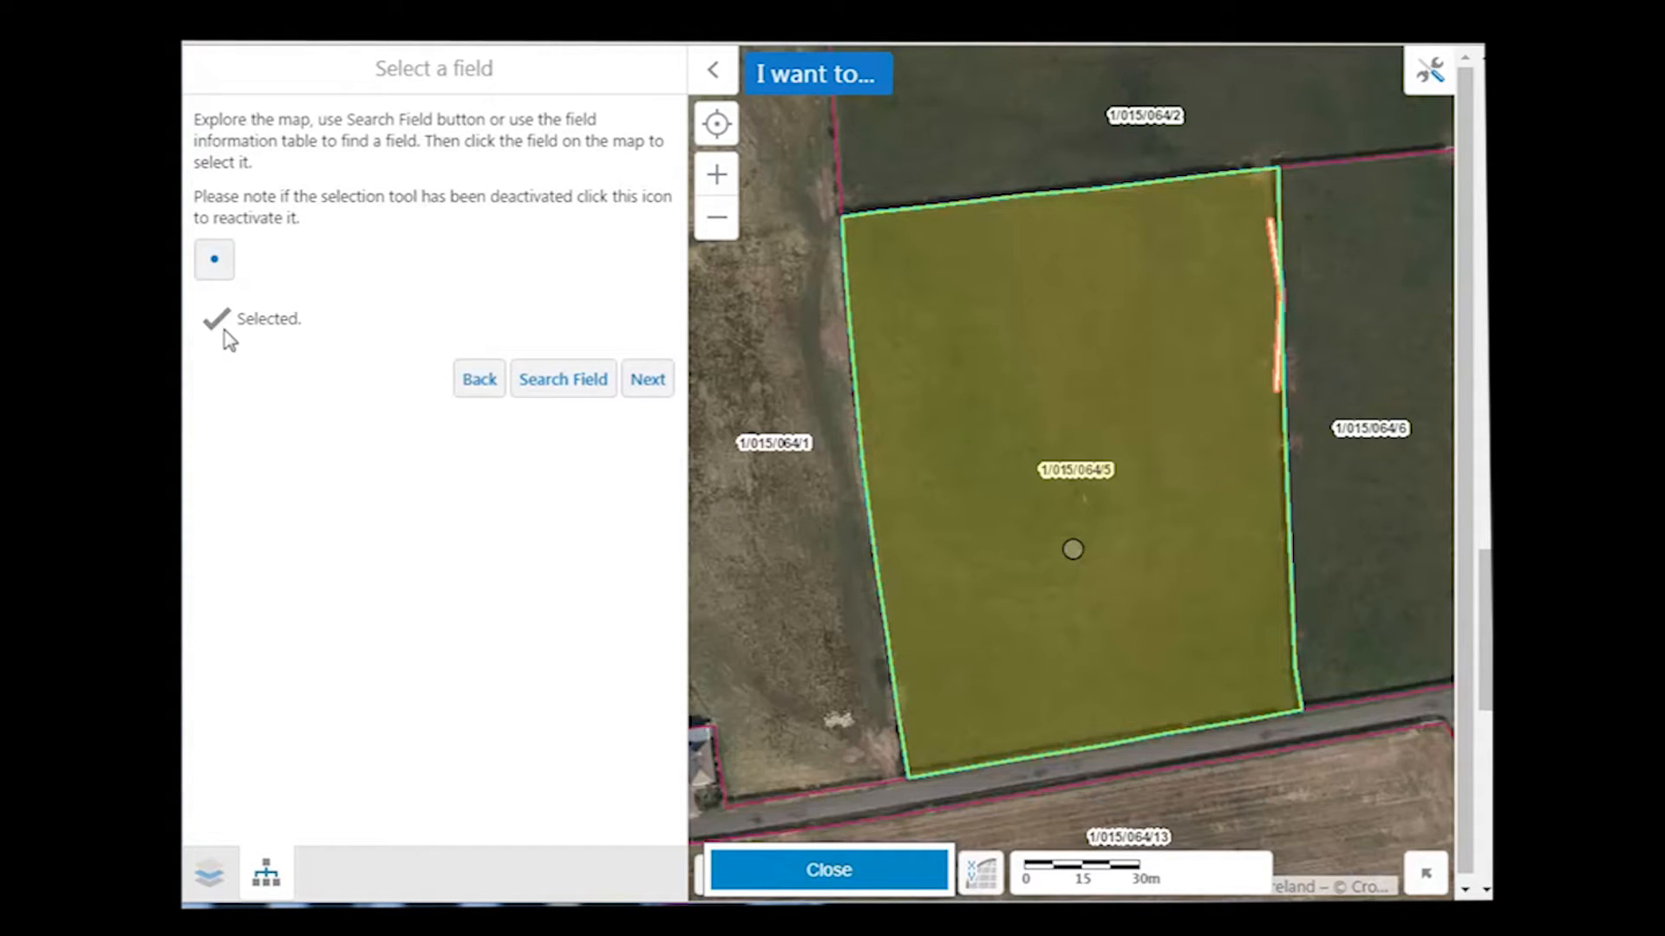
left_click(638, 383)
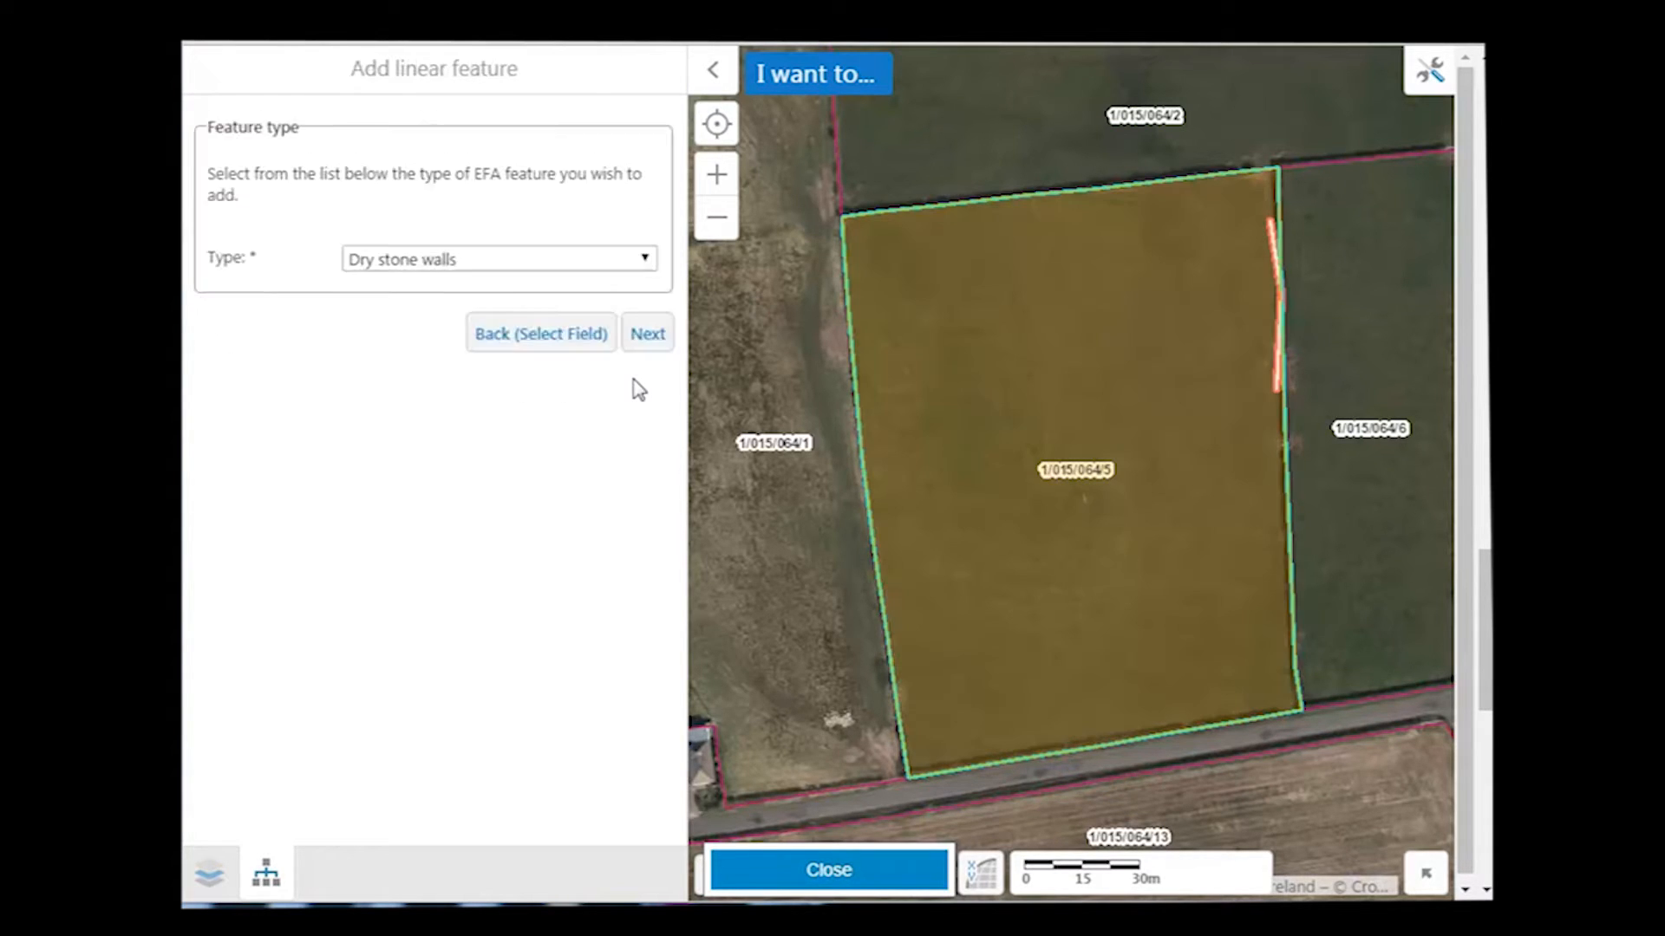
Set the type of the new linear feature to Hedges and proceed to drawing it.
left_click(400, 270)
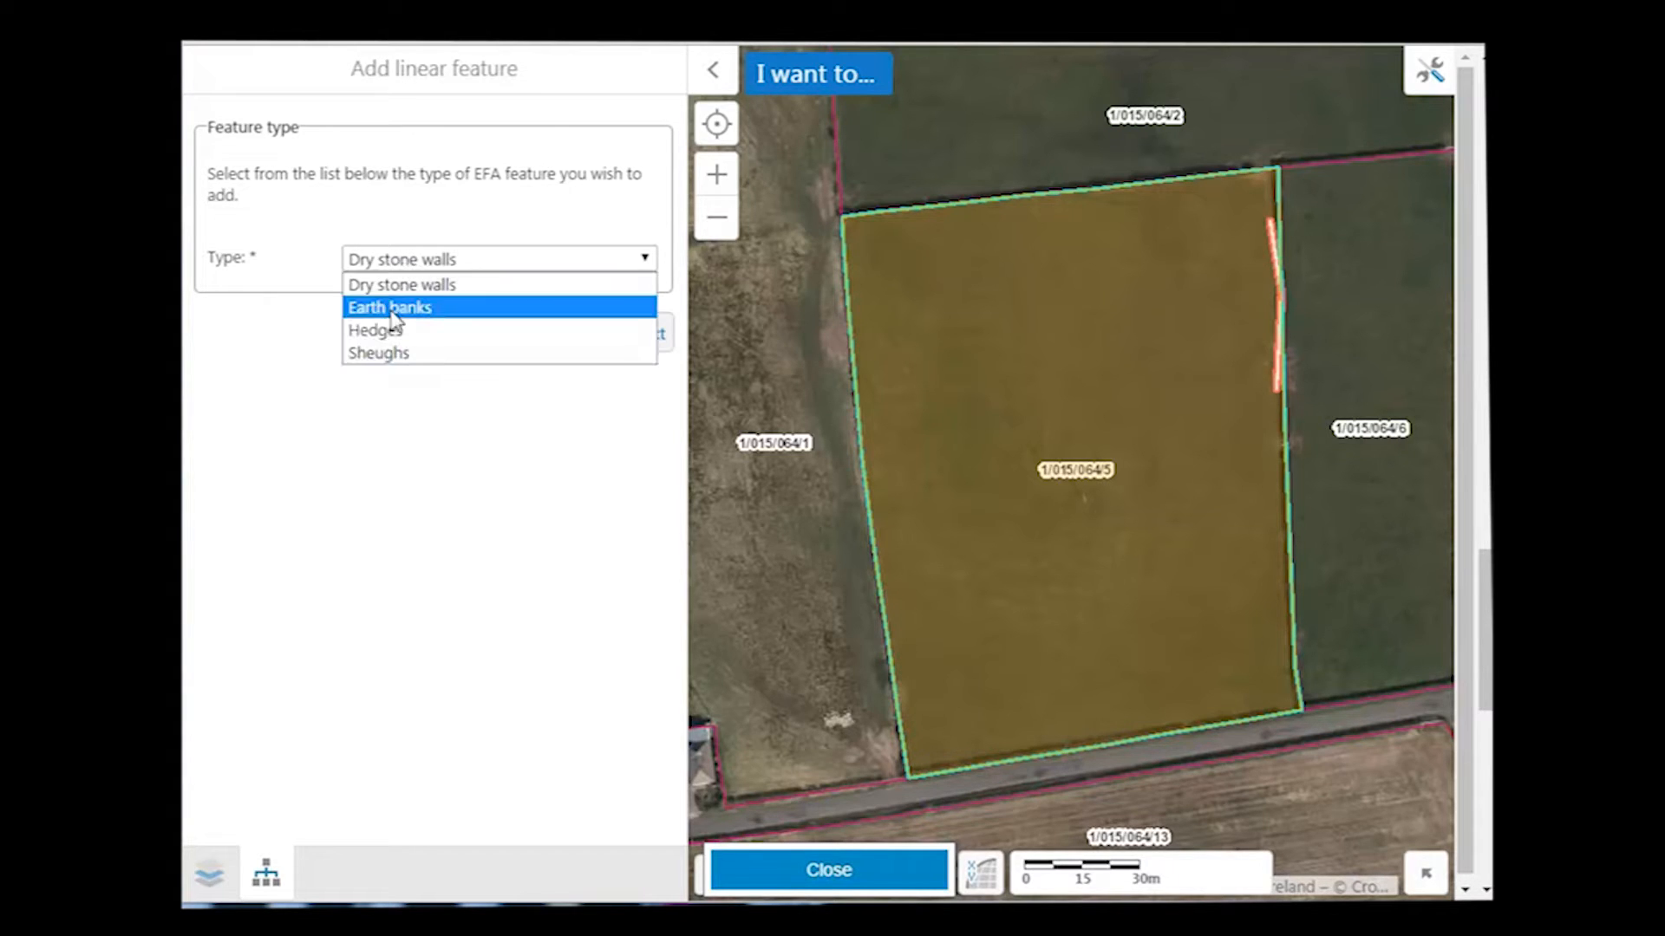
left_click(373, 333)
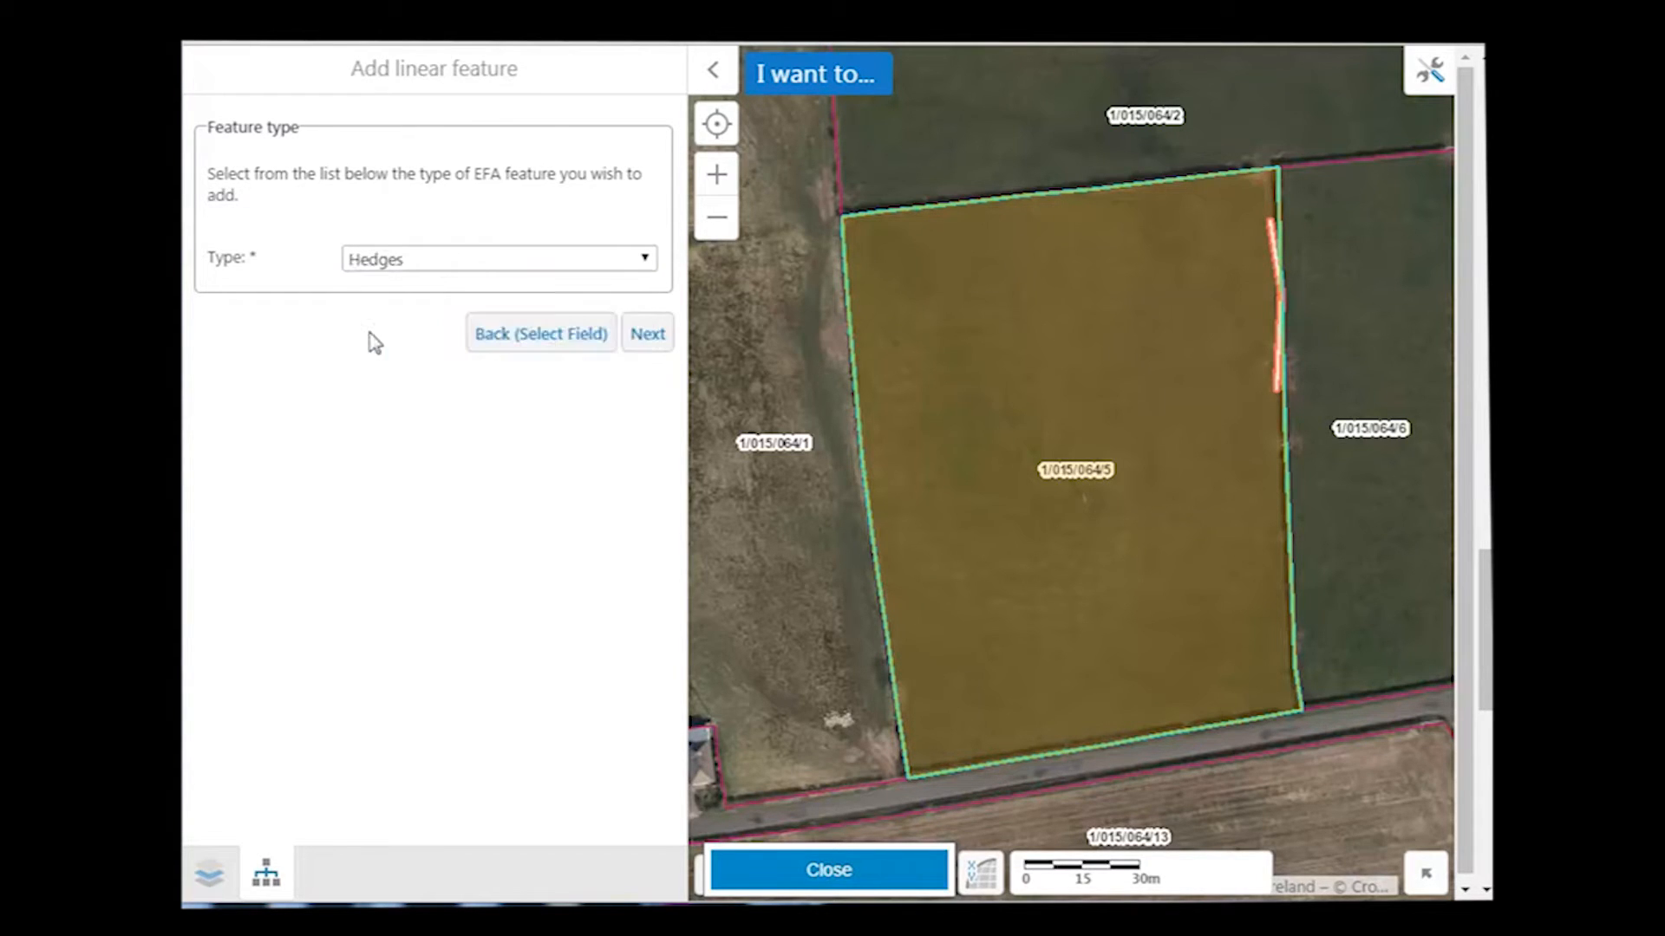
left_click(647, 335)
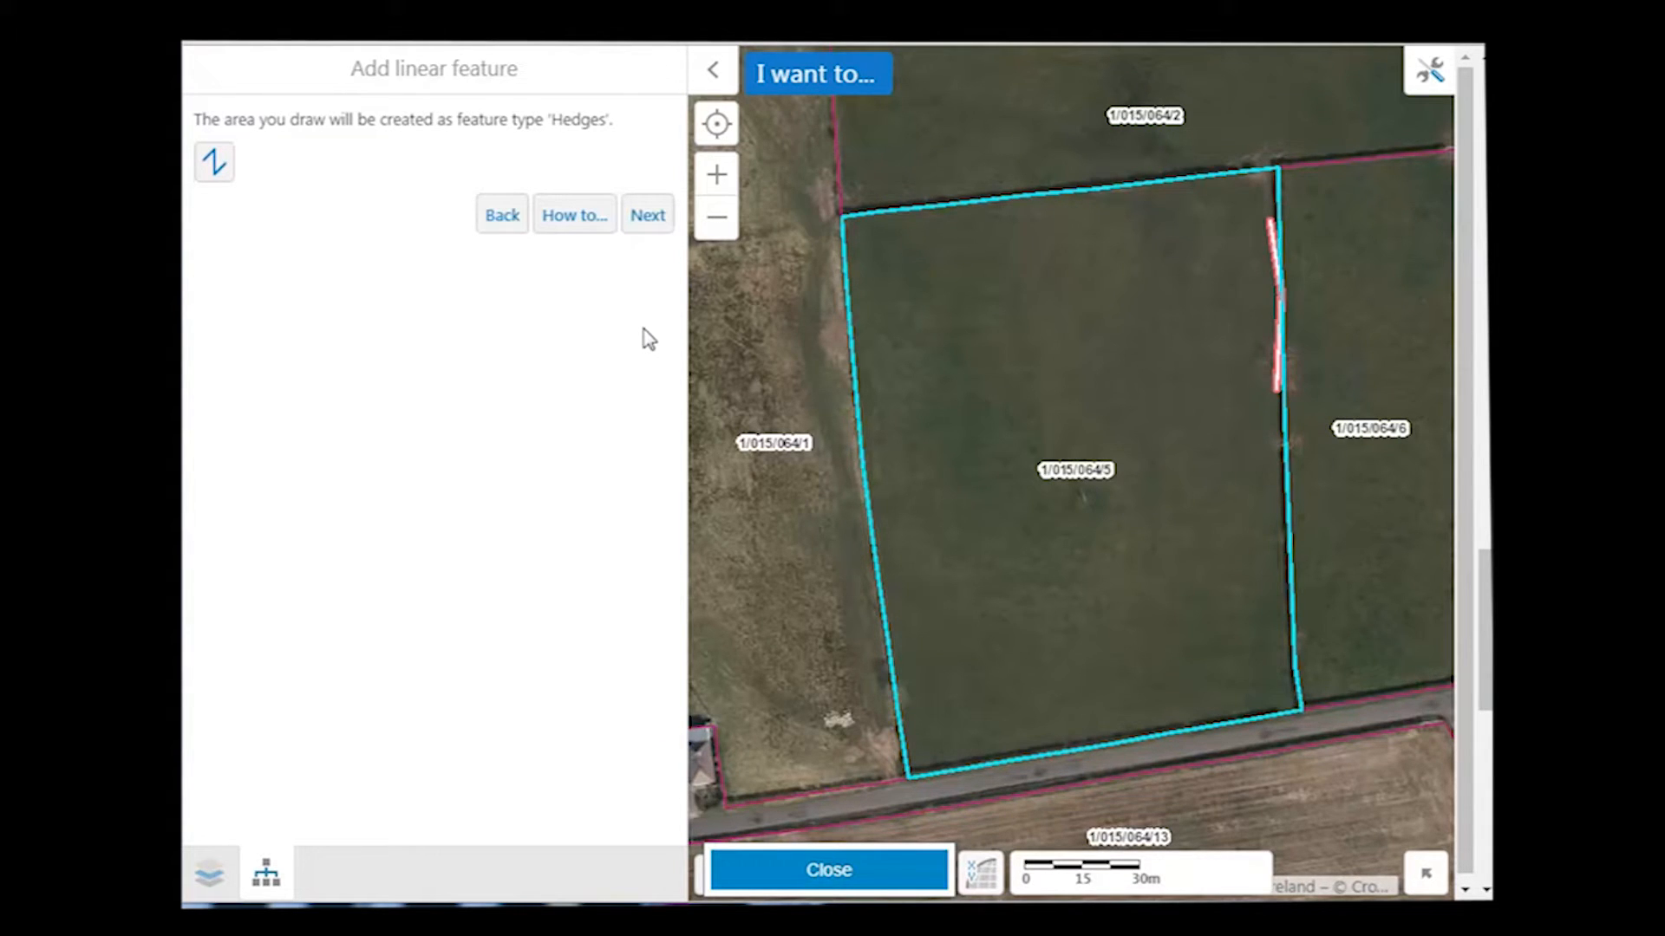
Draw a hedge about 105 m long along the field's southern roadside boundary and confirm the edit.
left_click(214, 165)
double_click(907, 773)
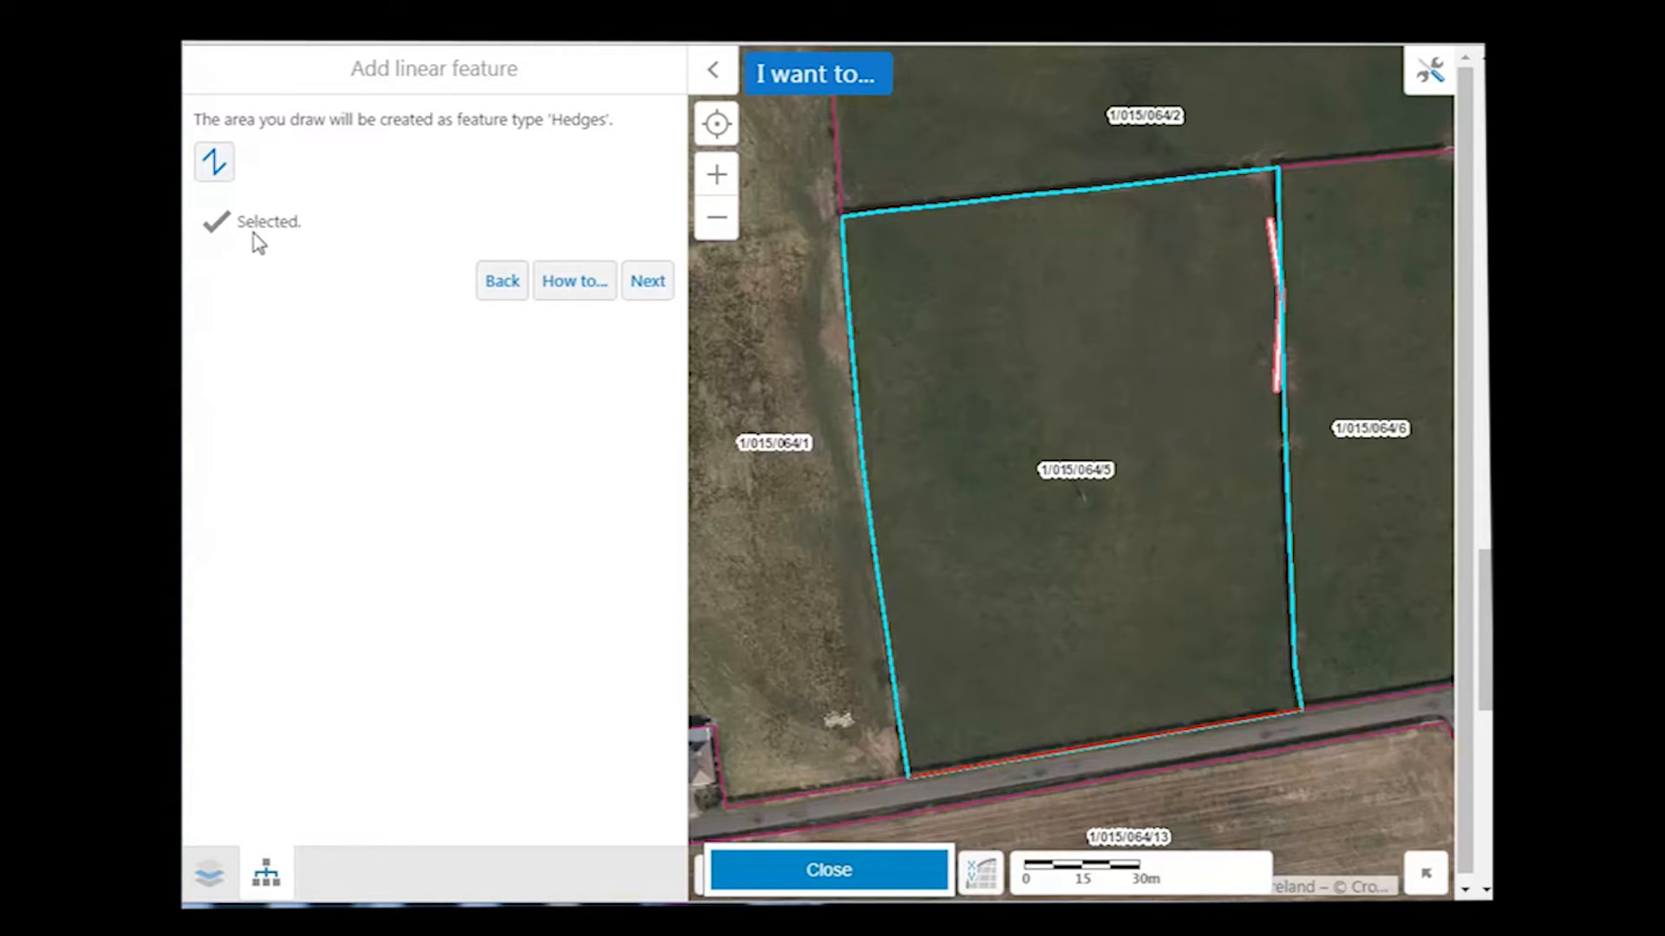
left_click(649, 282)
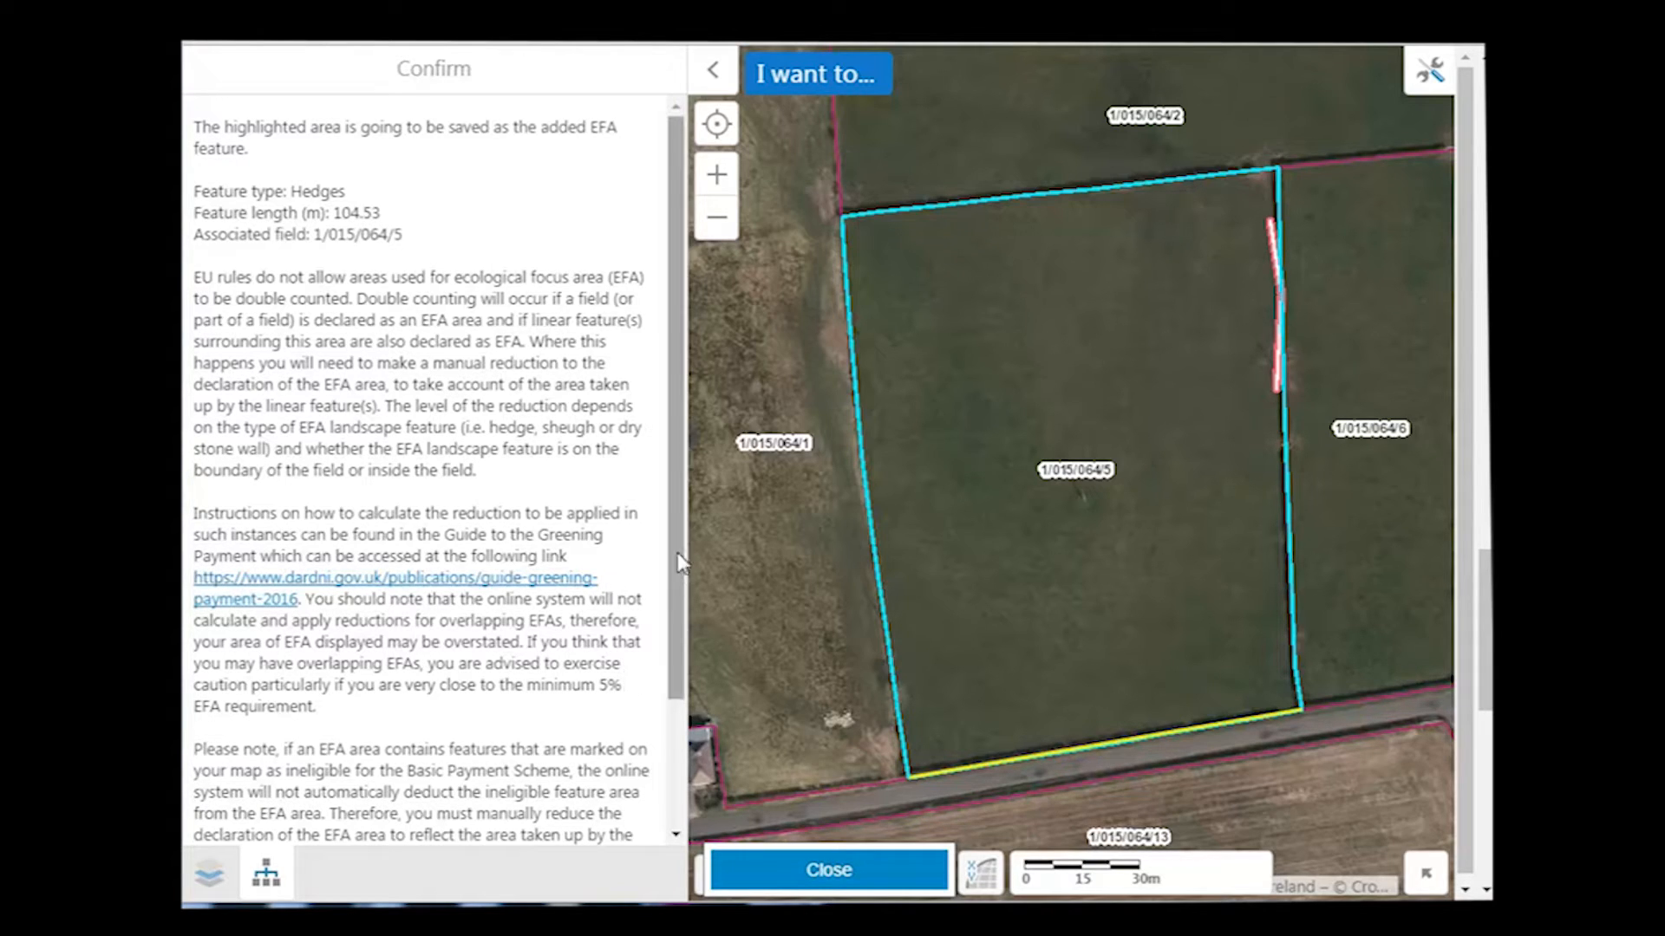
left_click_drag(682, 555, 669, 700)
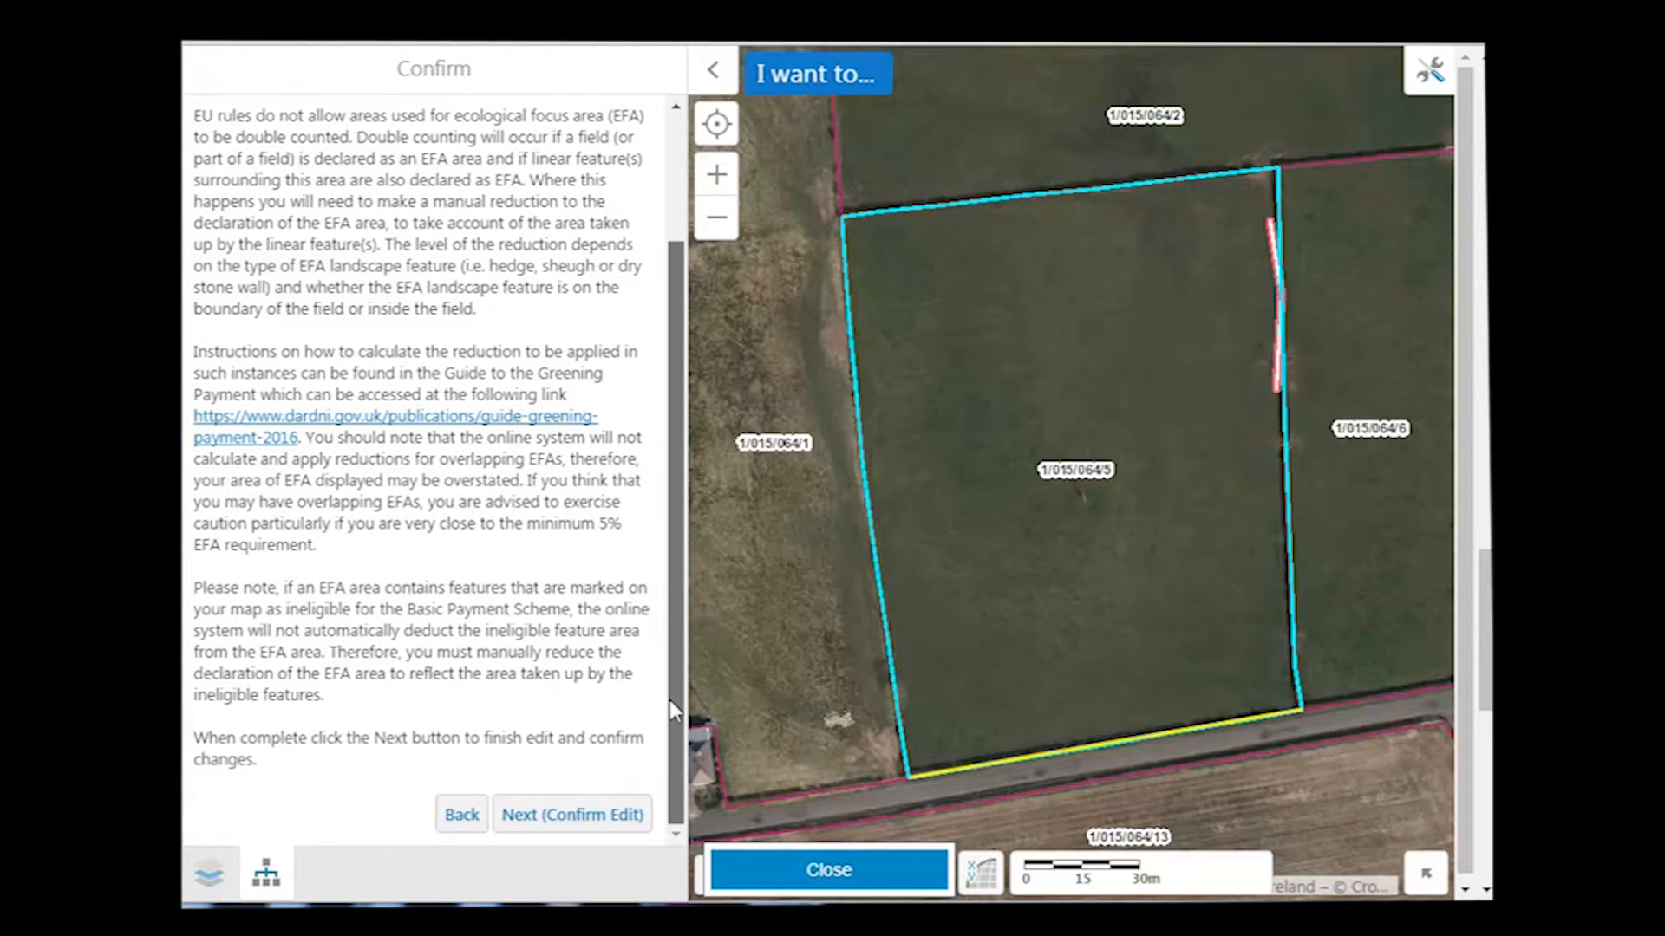
left_click(549, 823)
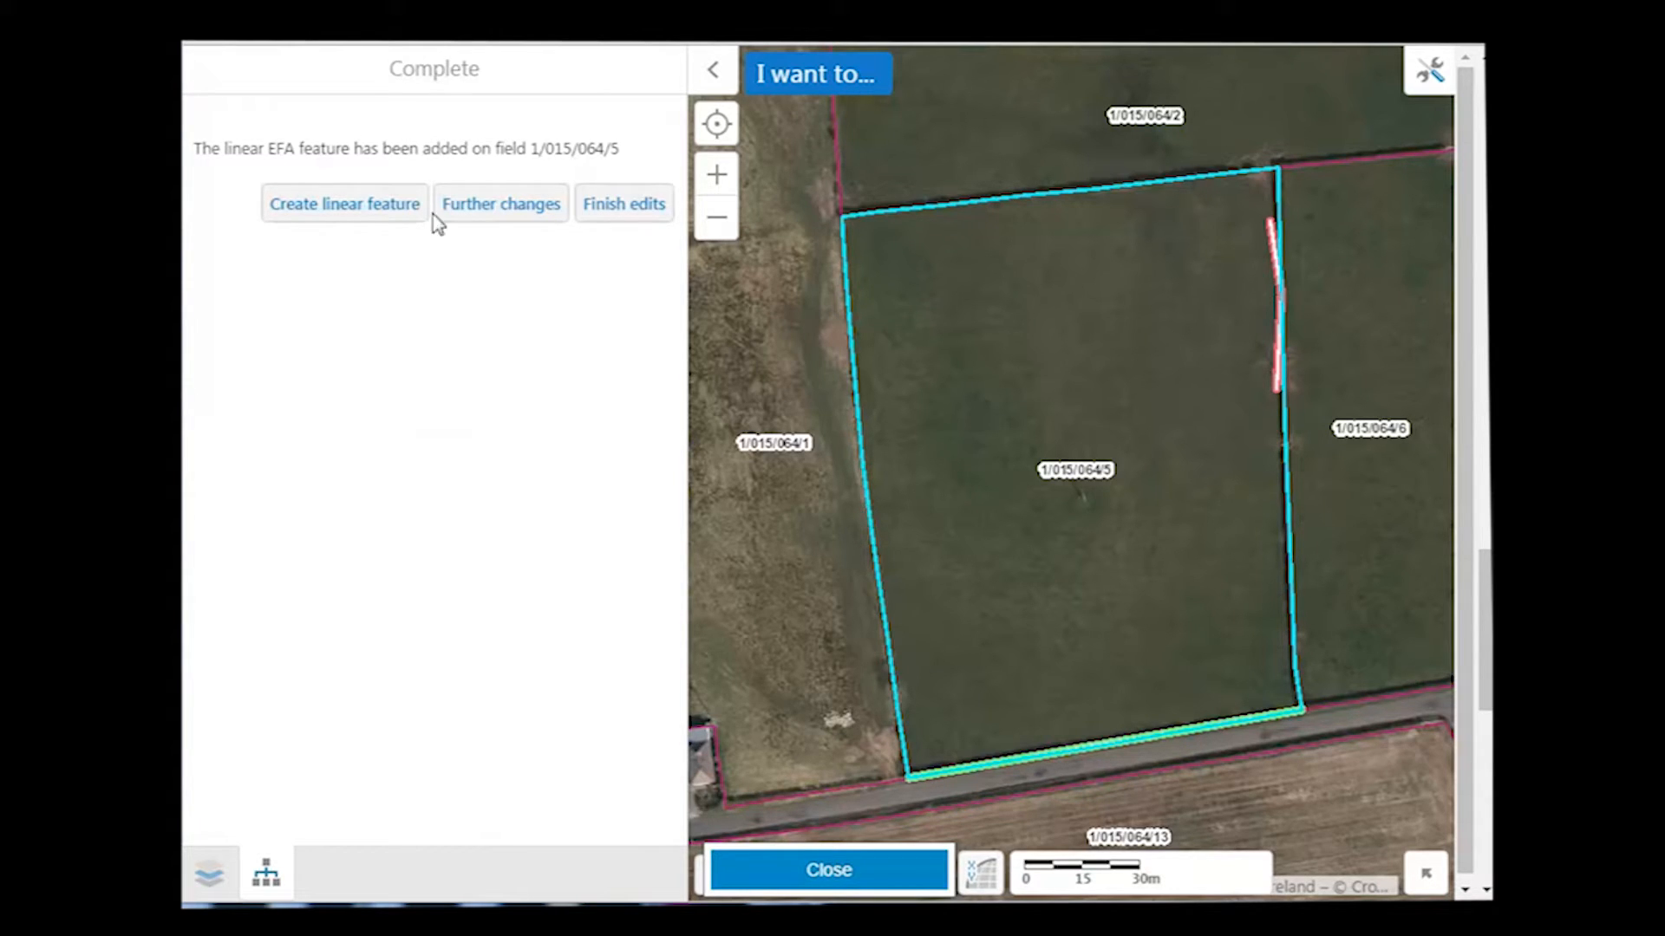
Start another linear feature on the same field with the feature type Hedges.
left_click(326, 207)
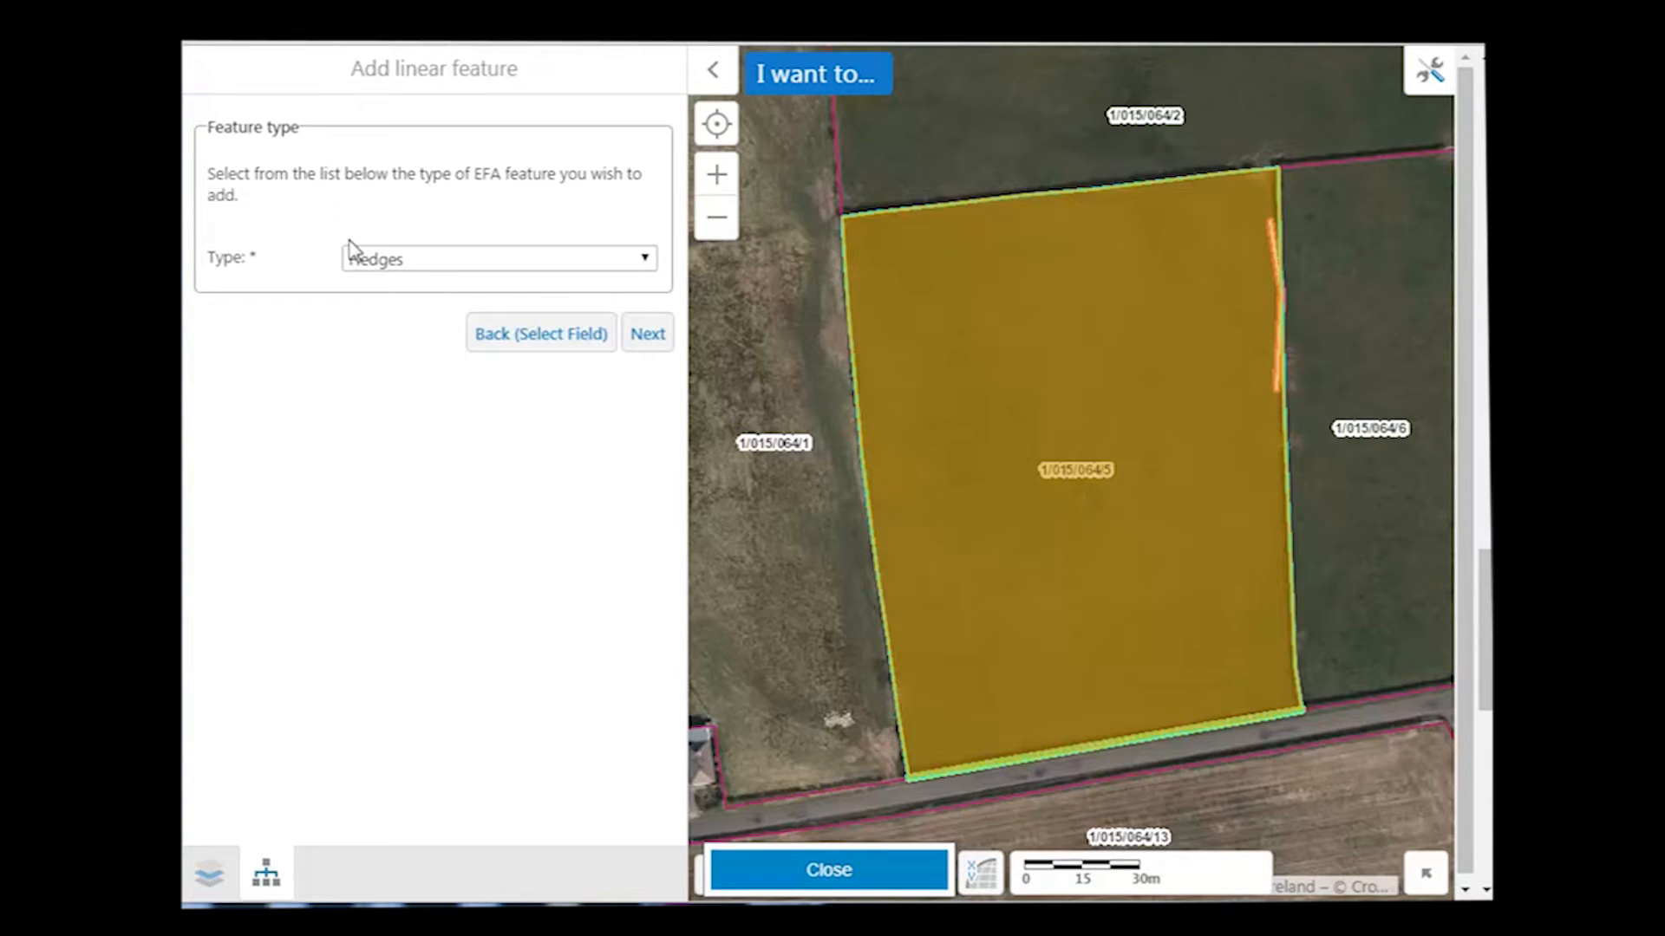
left_click(534, 264)
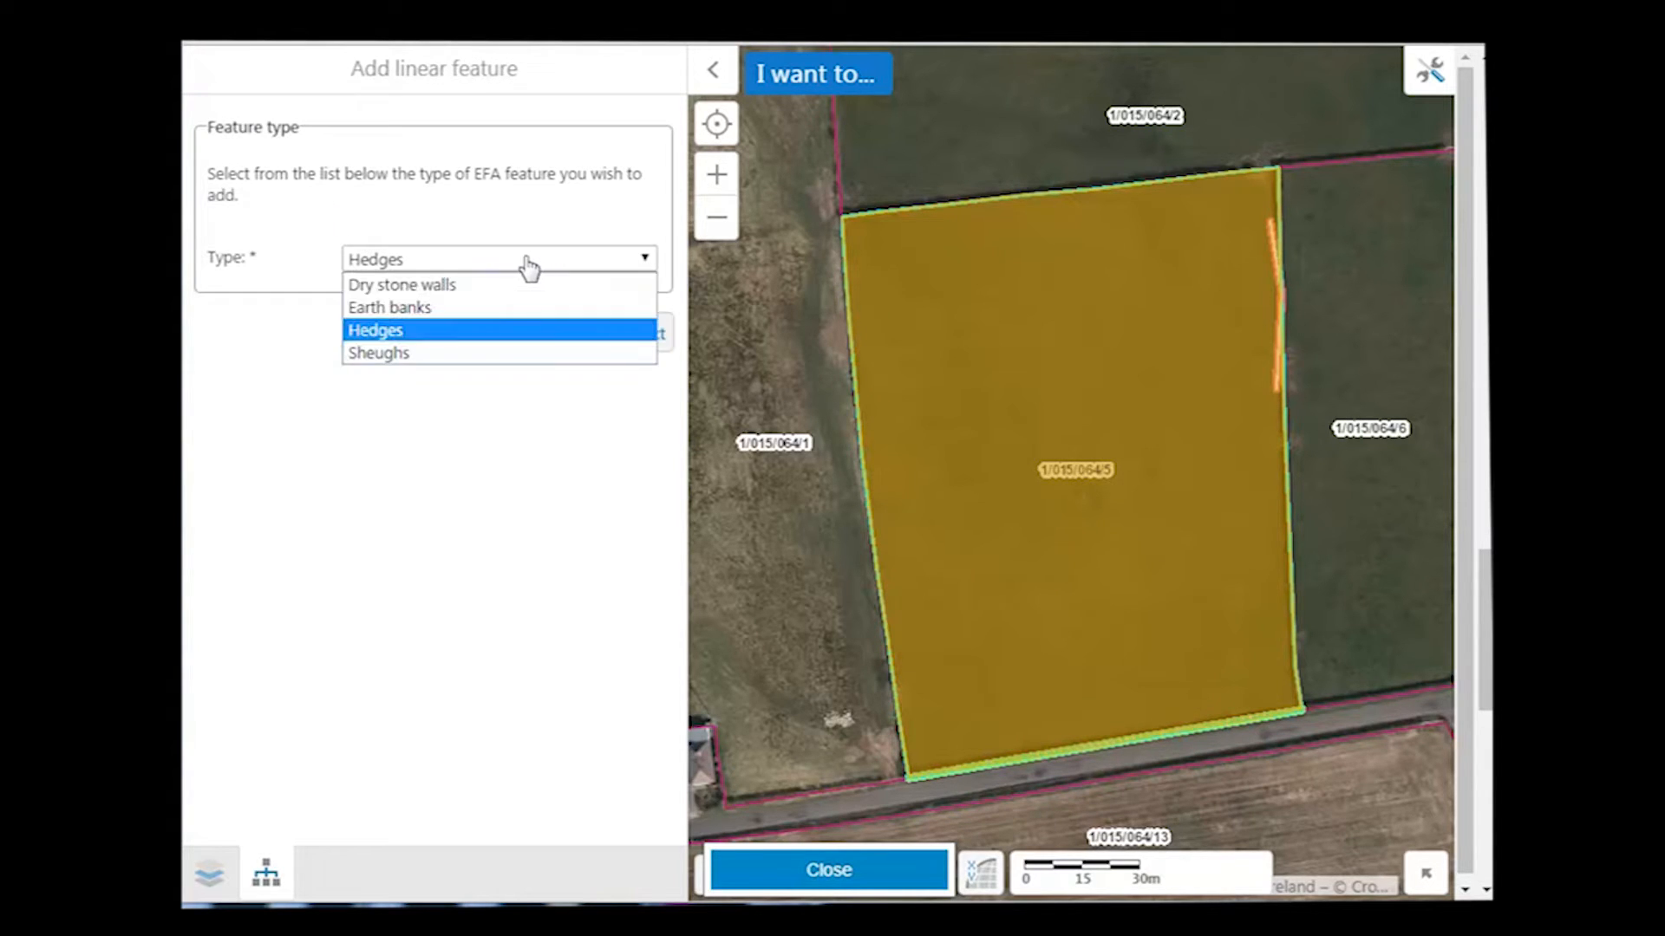
left_click(354, 331)
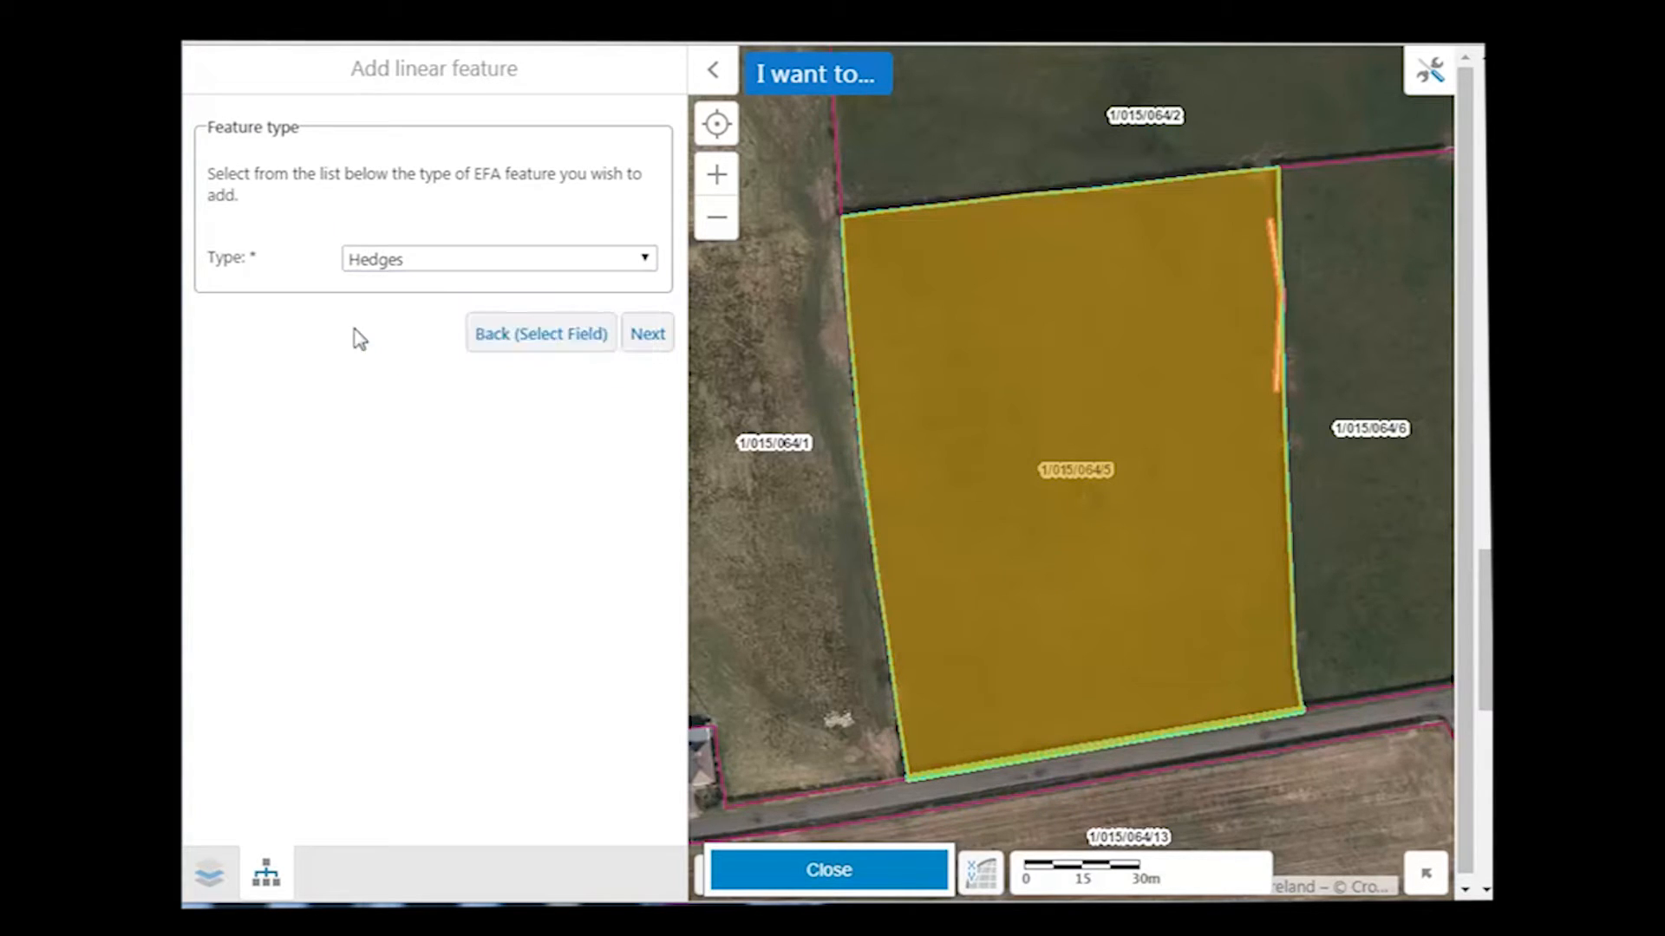
left_click(643, 341)
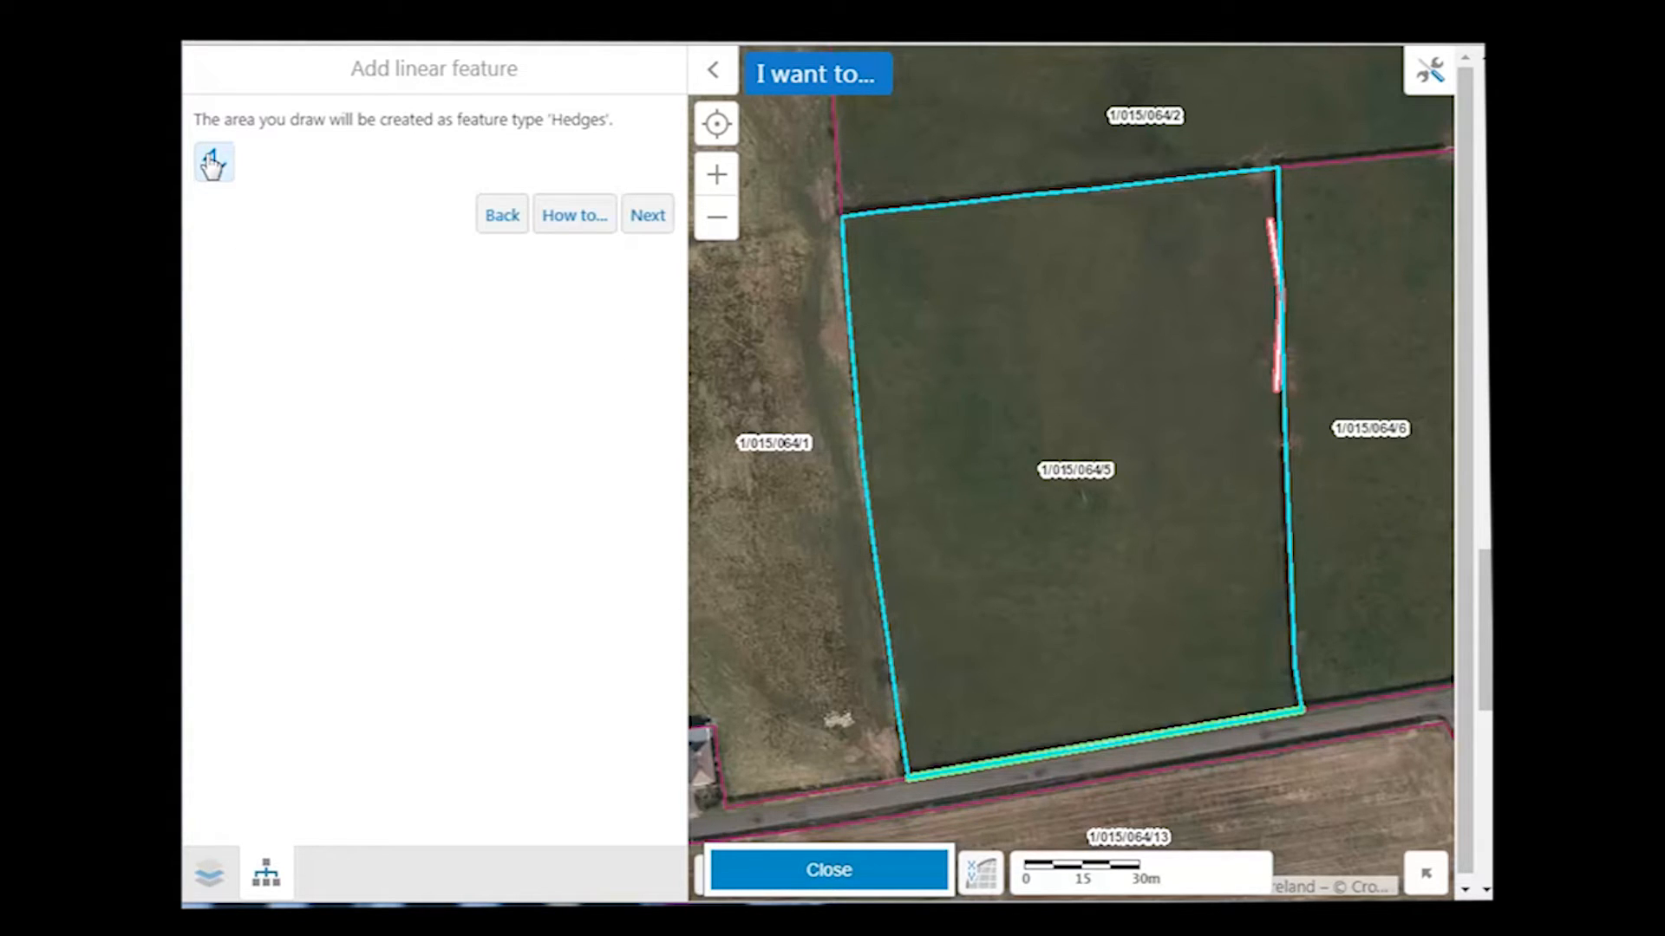
Draw a hedge about 73 m long from the field's southwest corner up its western boundary and confirm the edit.
left_click(906, 778)
double_click(868, 506)
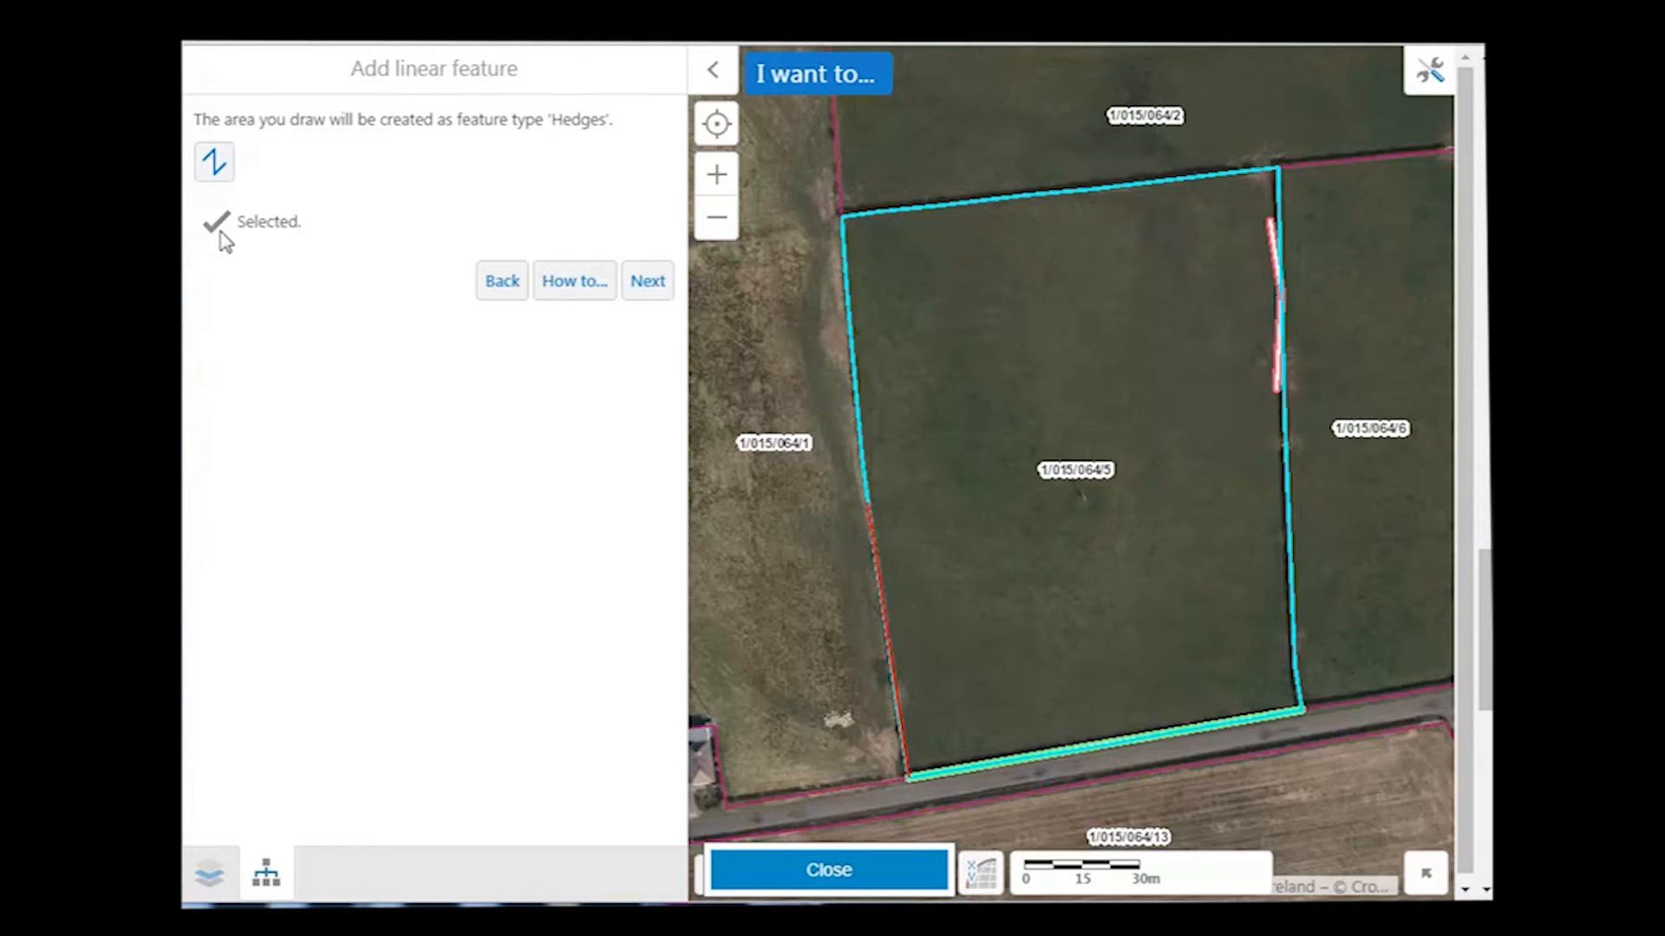
left_click(648, 286)
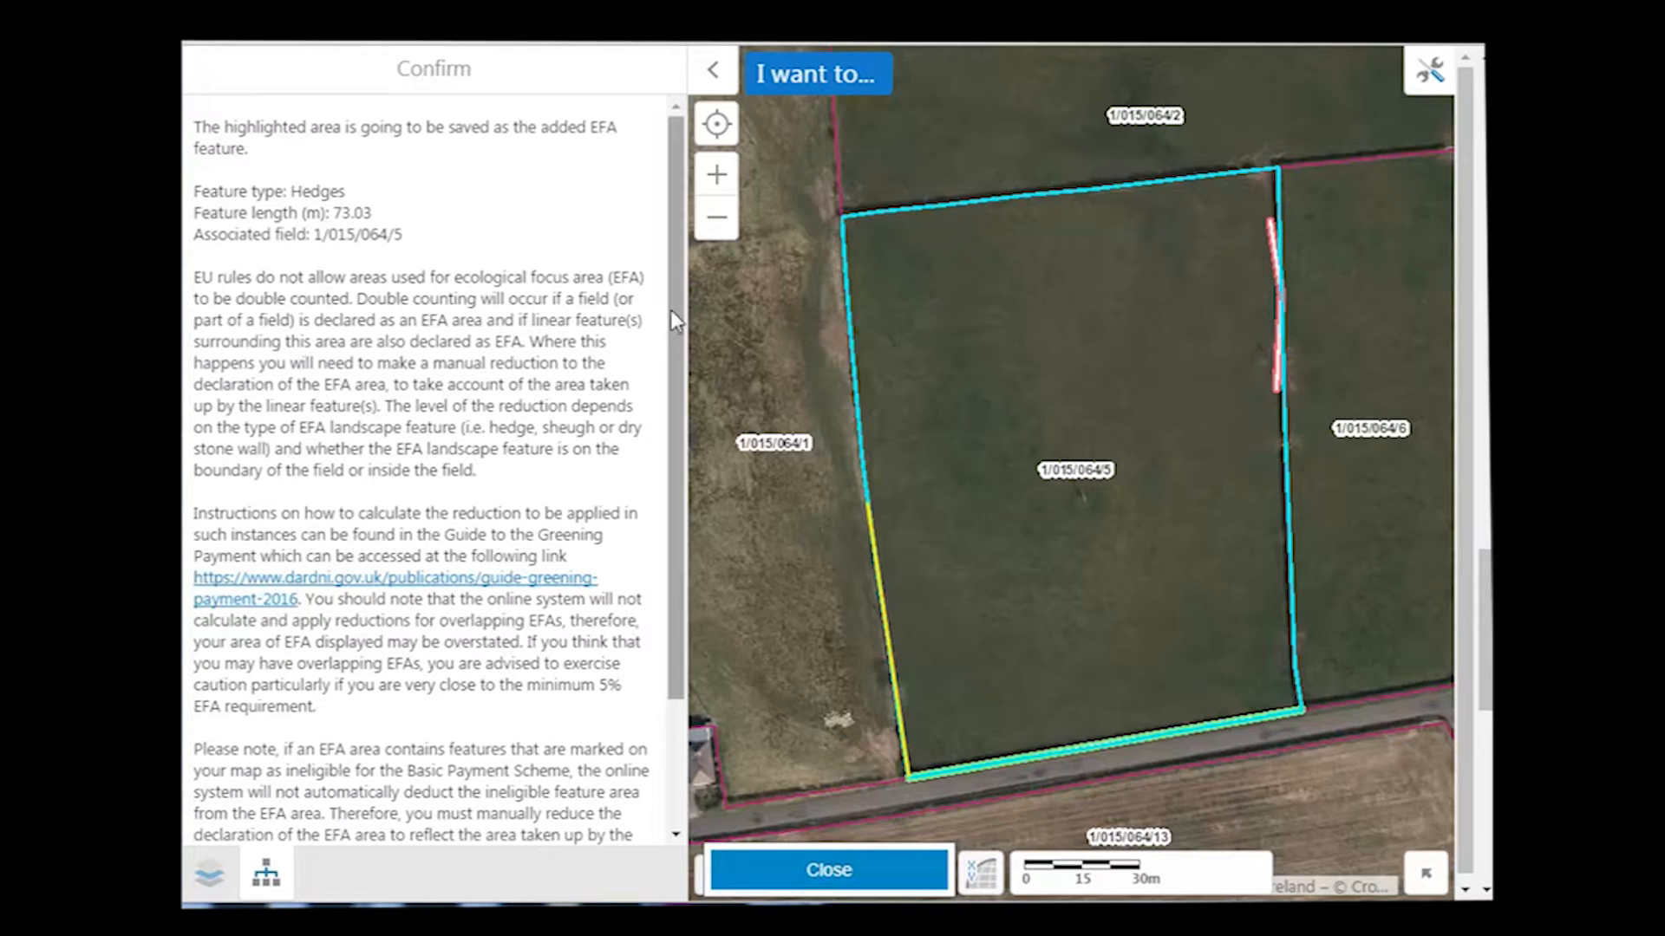
scroll(675, 321, "down", 3)
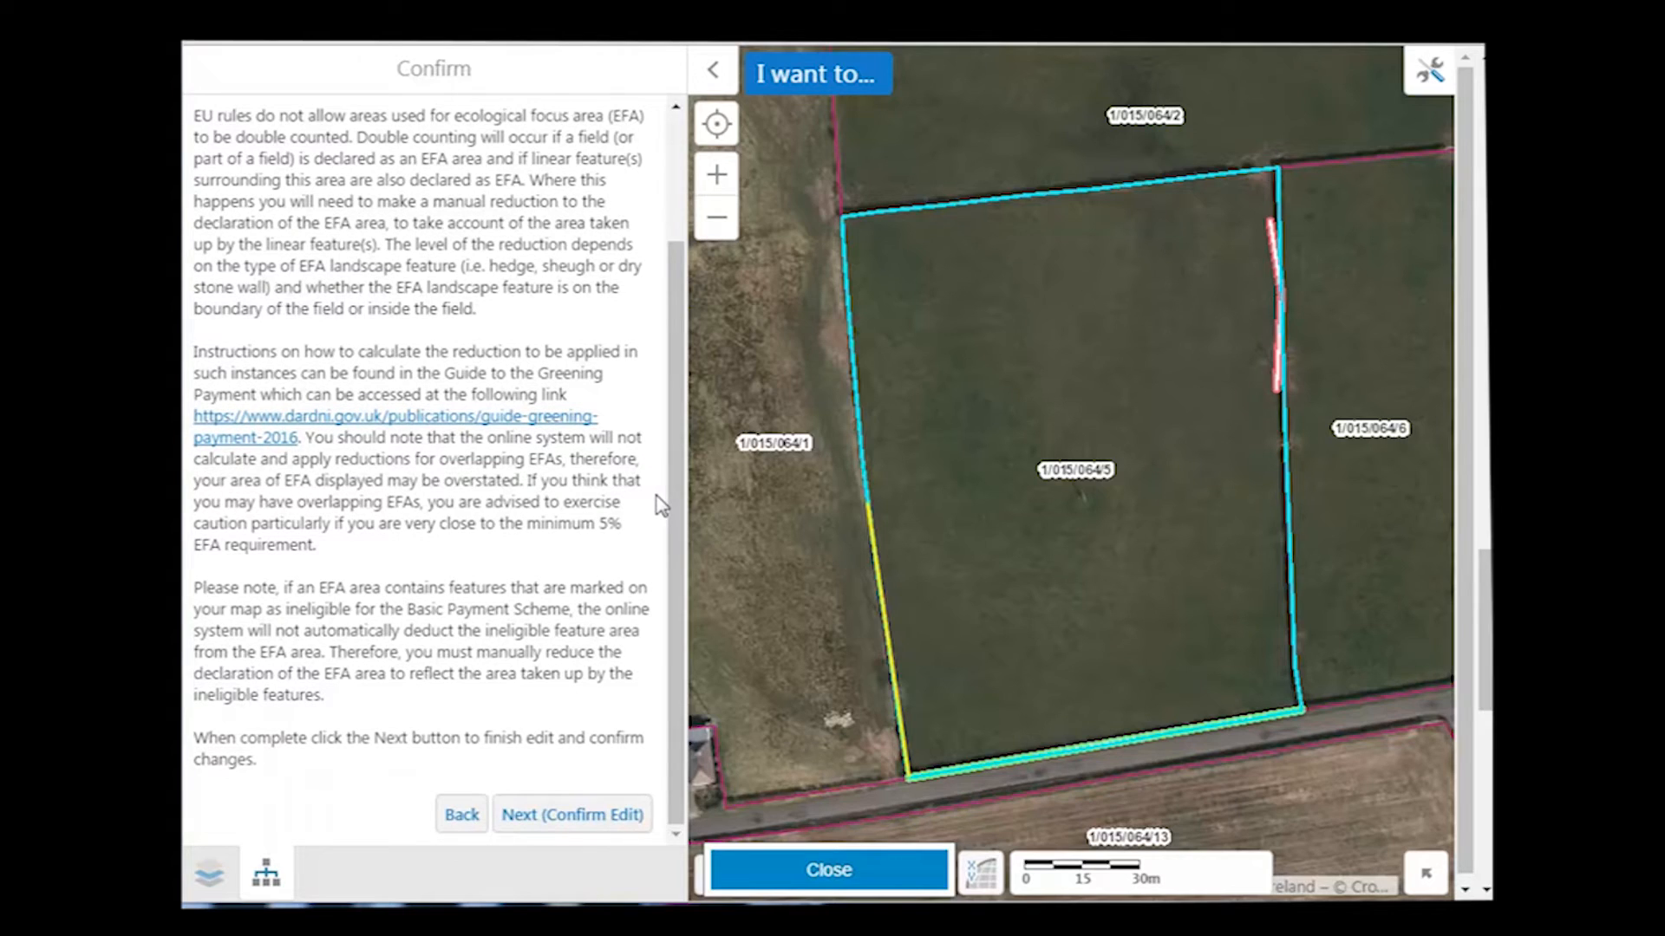
left_click(537, 816)
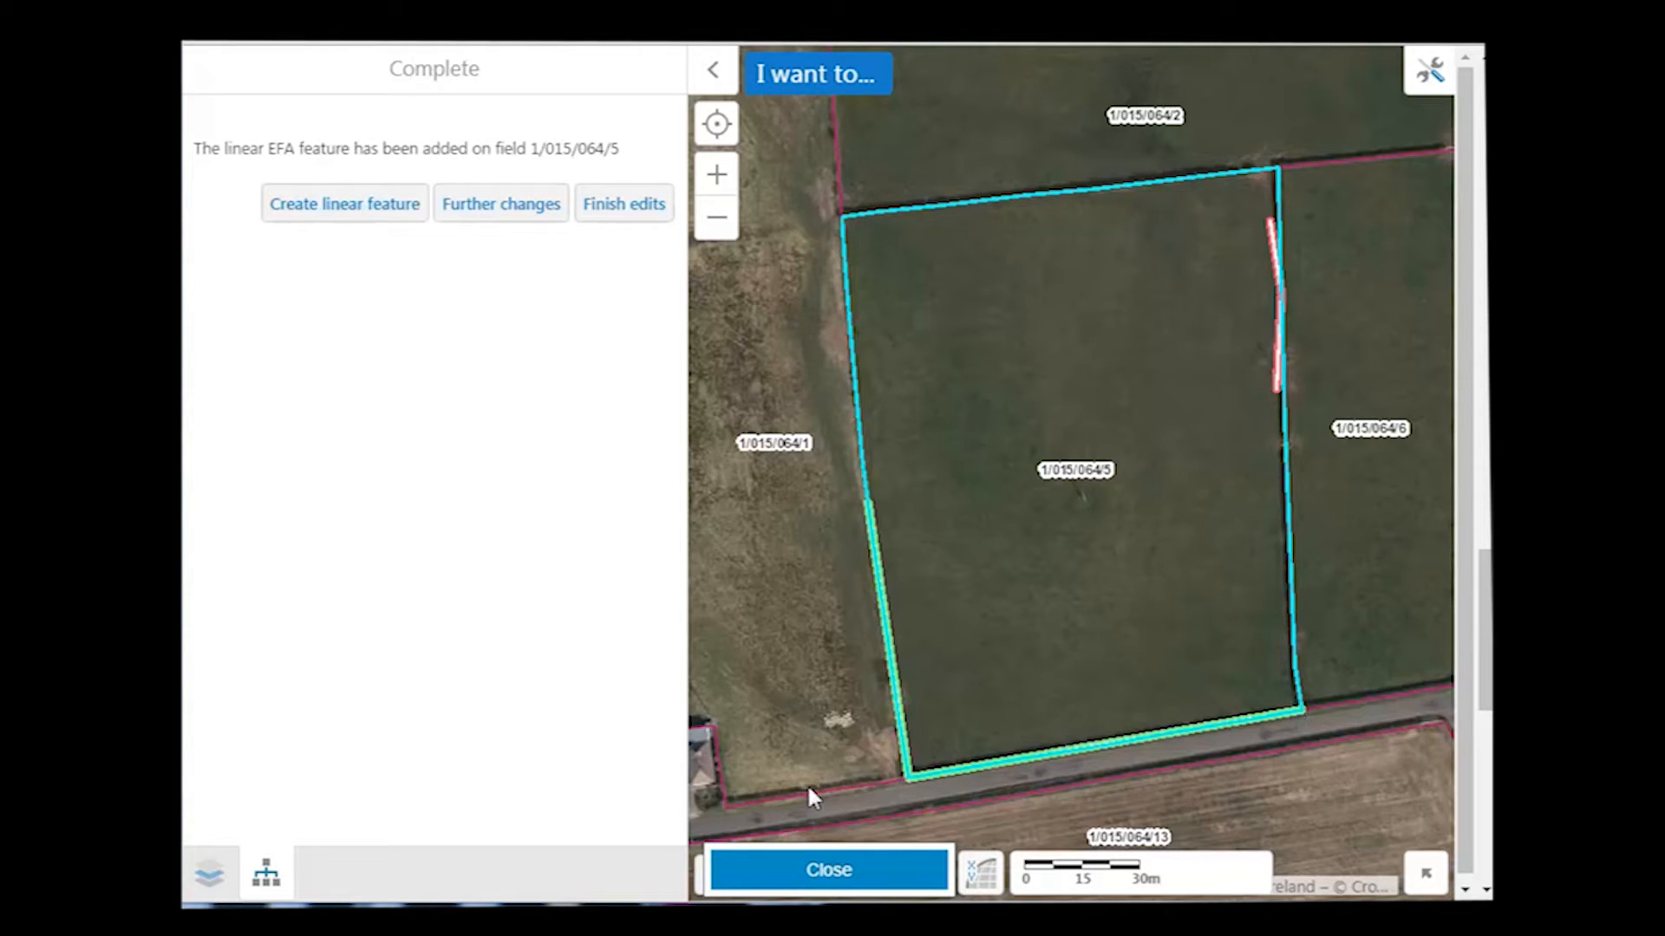
Finish the map edits, close the map and return to the EFA feature table.
left_click(624, 204)
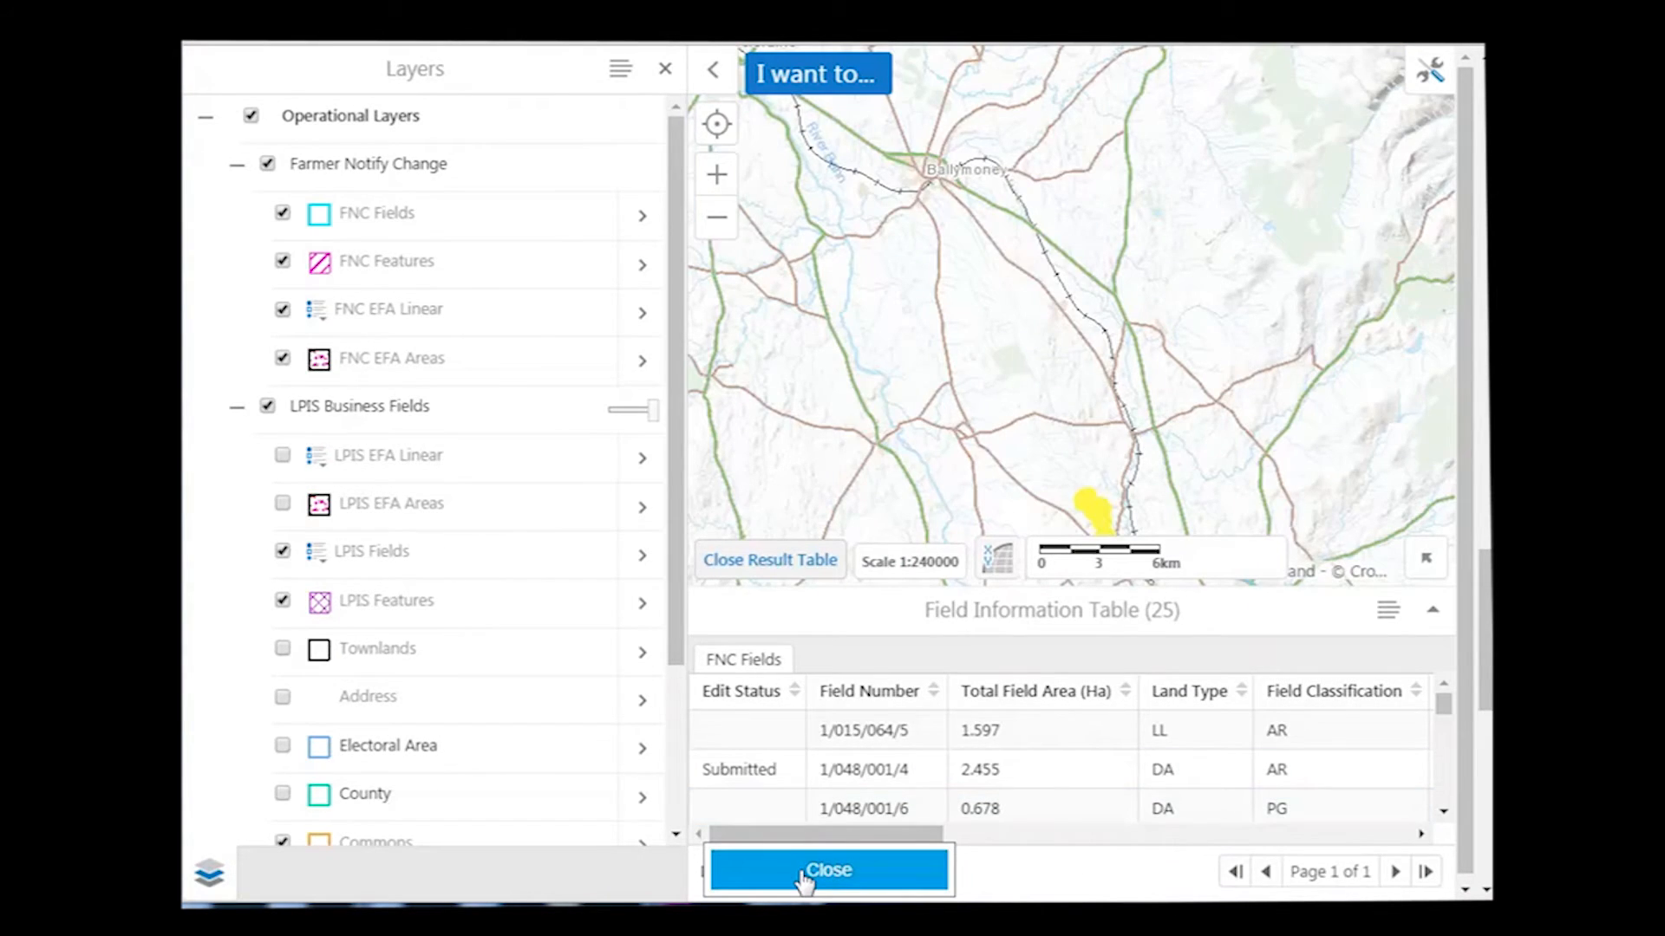
left_click(812, 874)
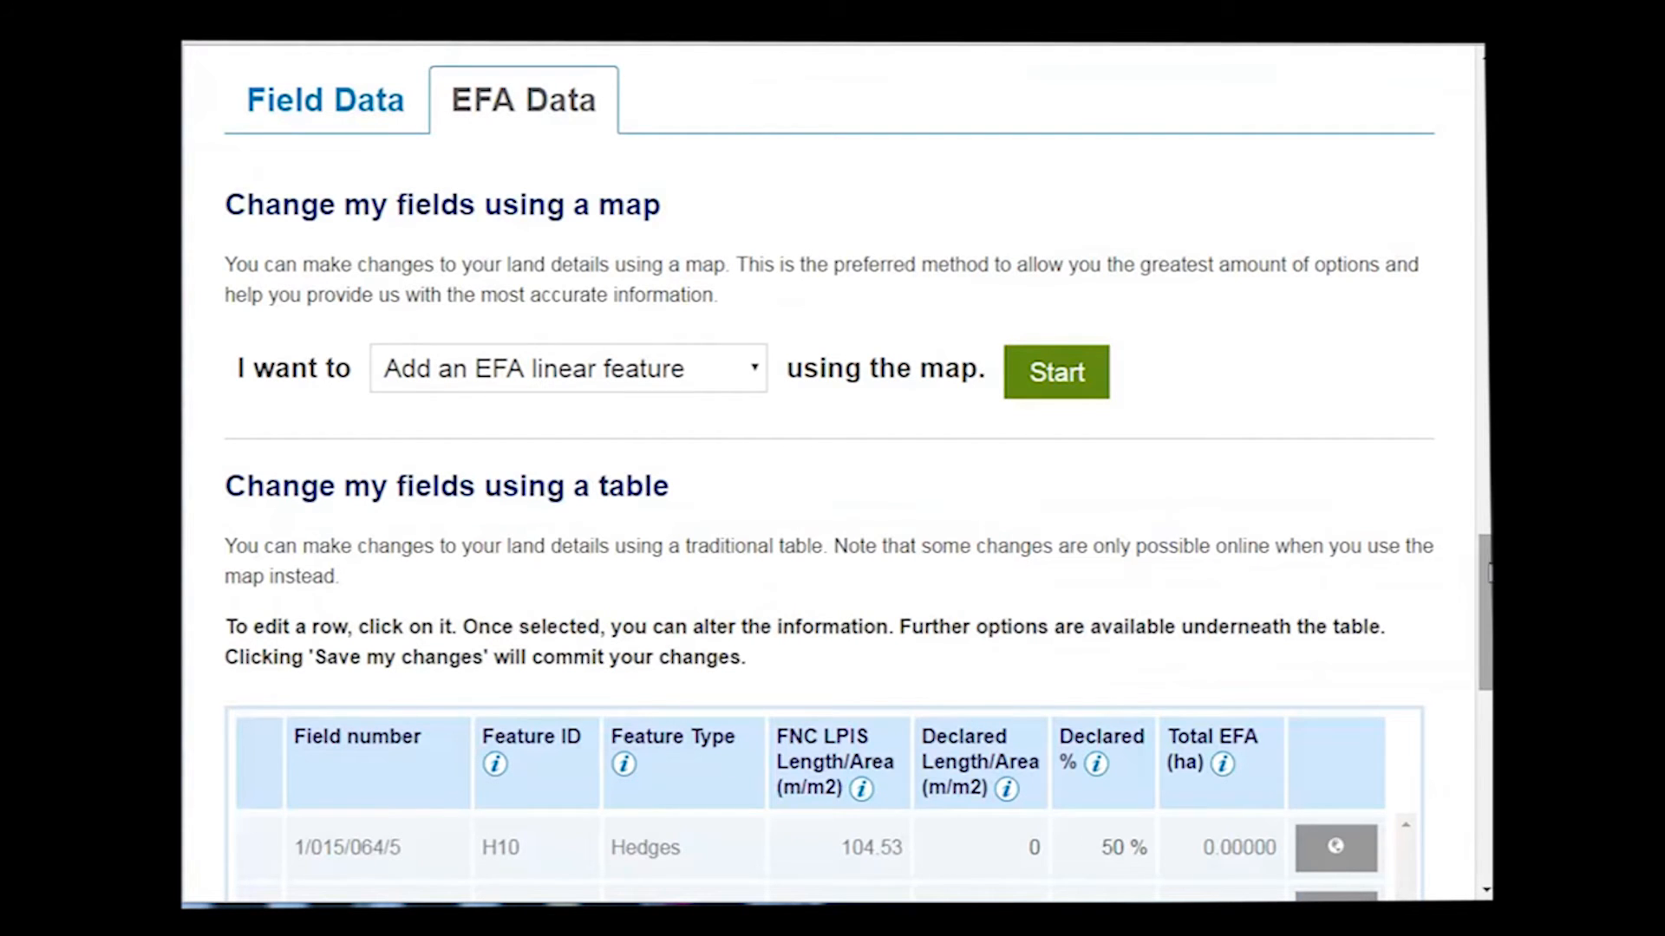
left_click_drag(1485, 581, 1483, 675)
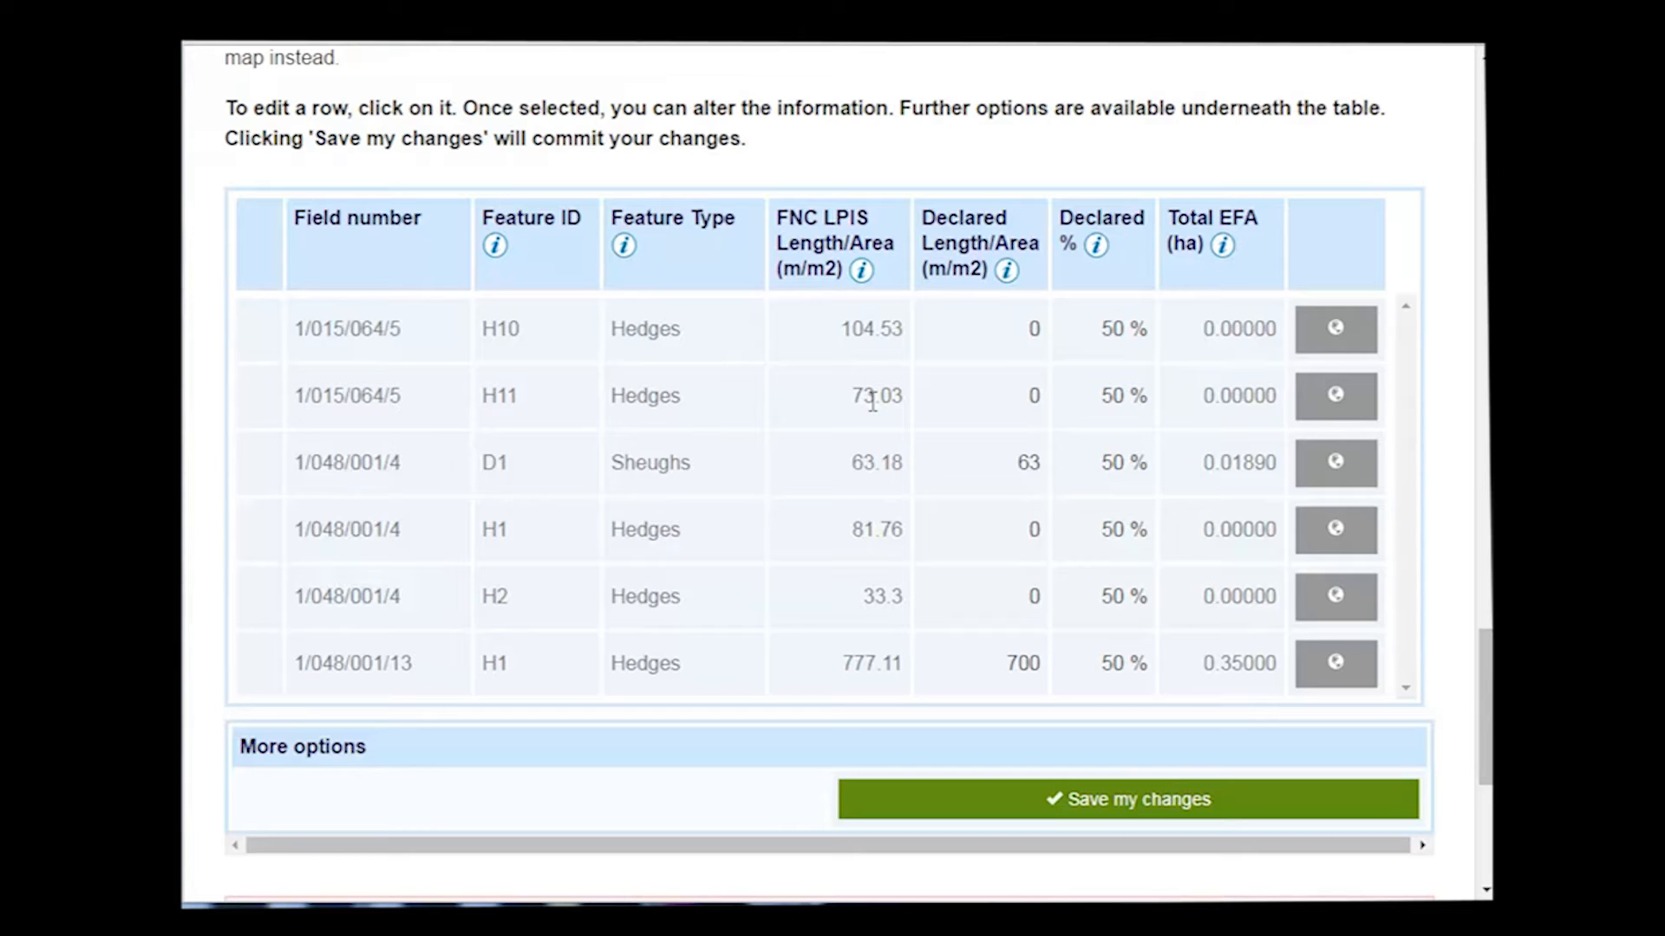
Declare a length of 104 m at 100% for hedge H10 of field 1/015/064/5 and check the row's warning.
left_click(1016, 327)
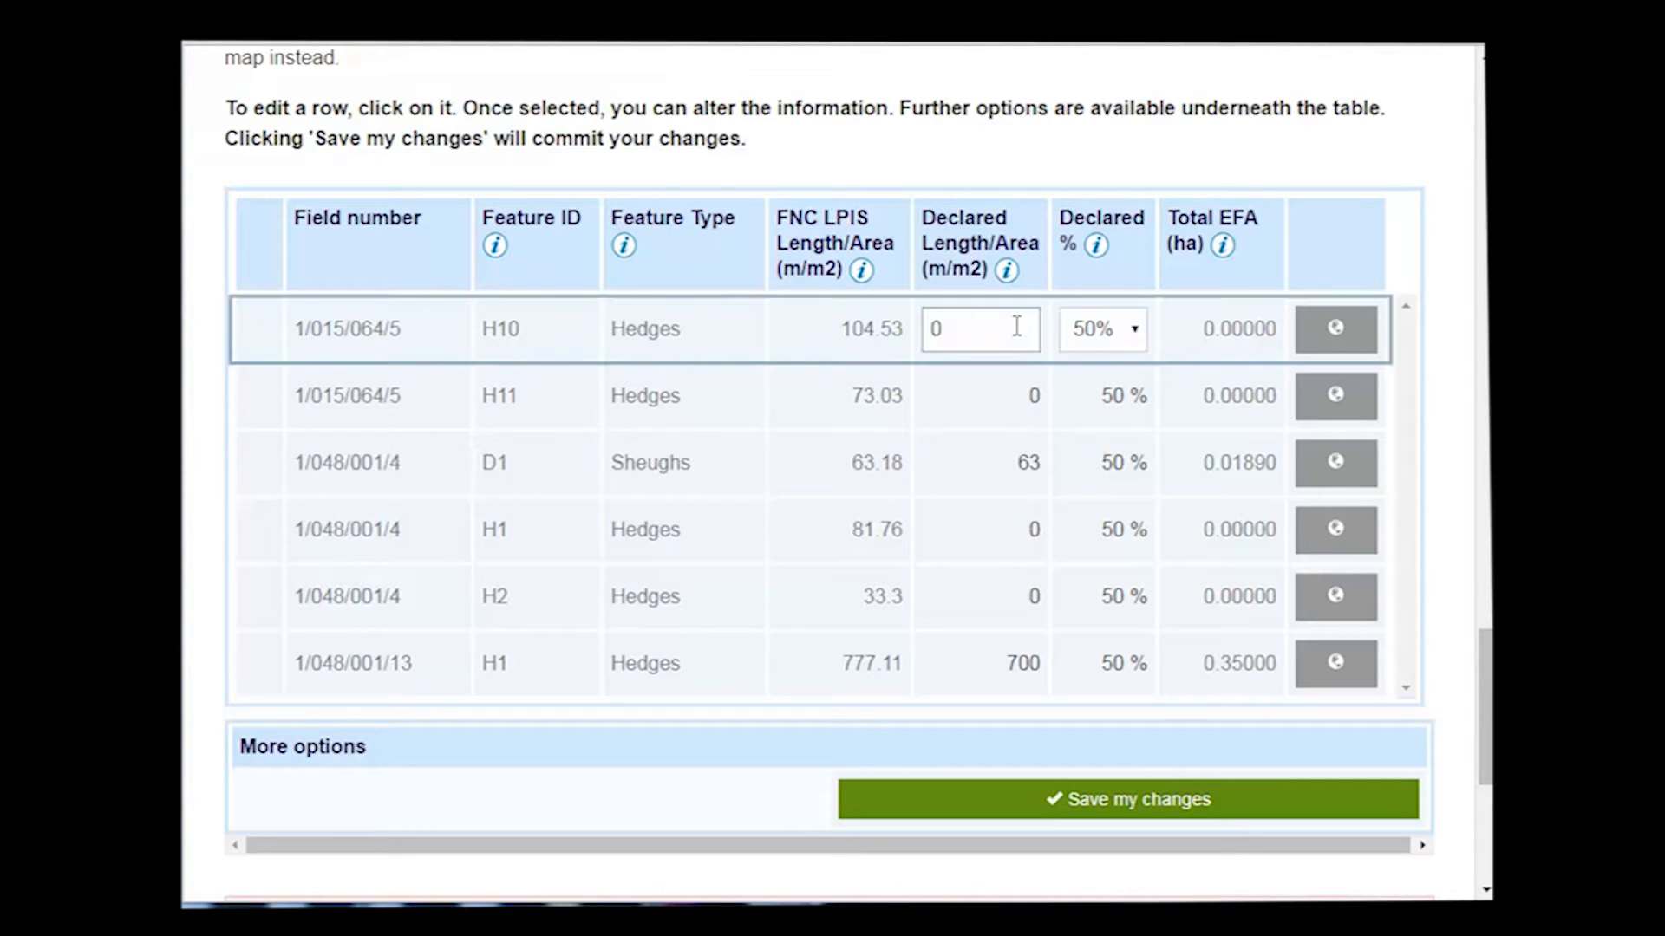
left_click_drag(1015, 327, 859, 328)
type("104")
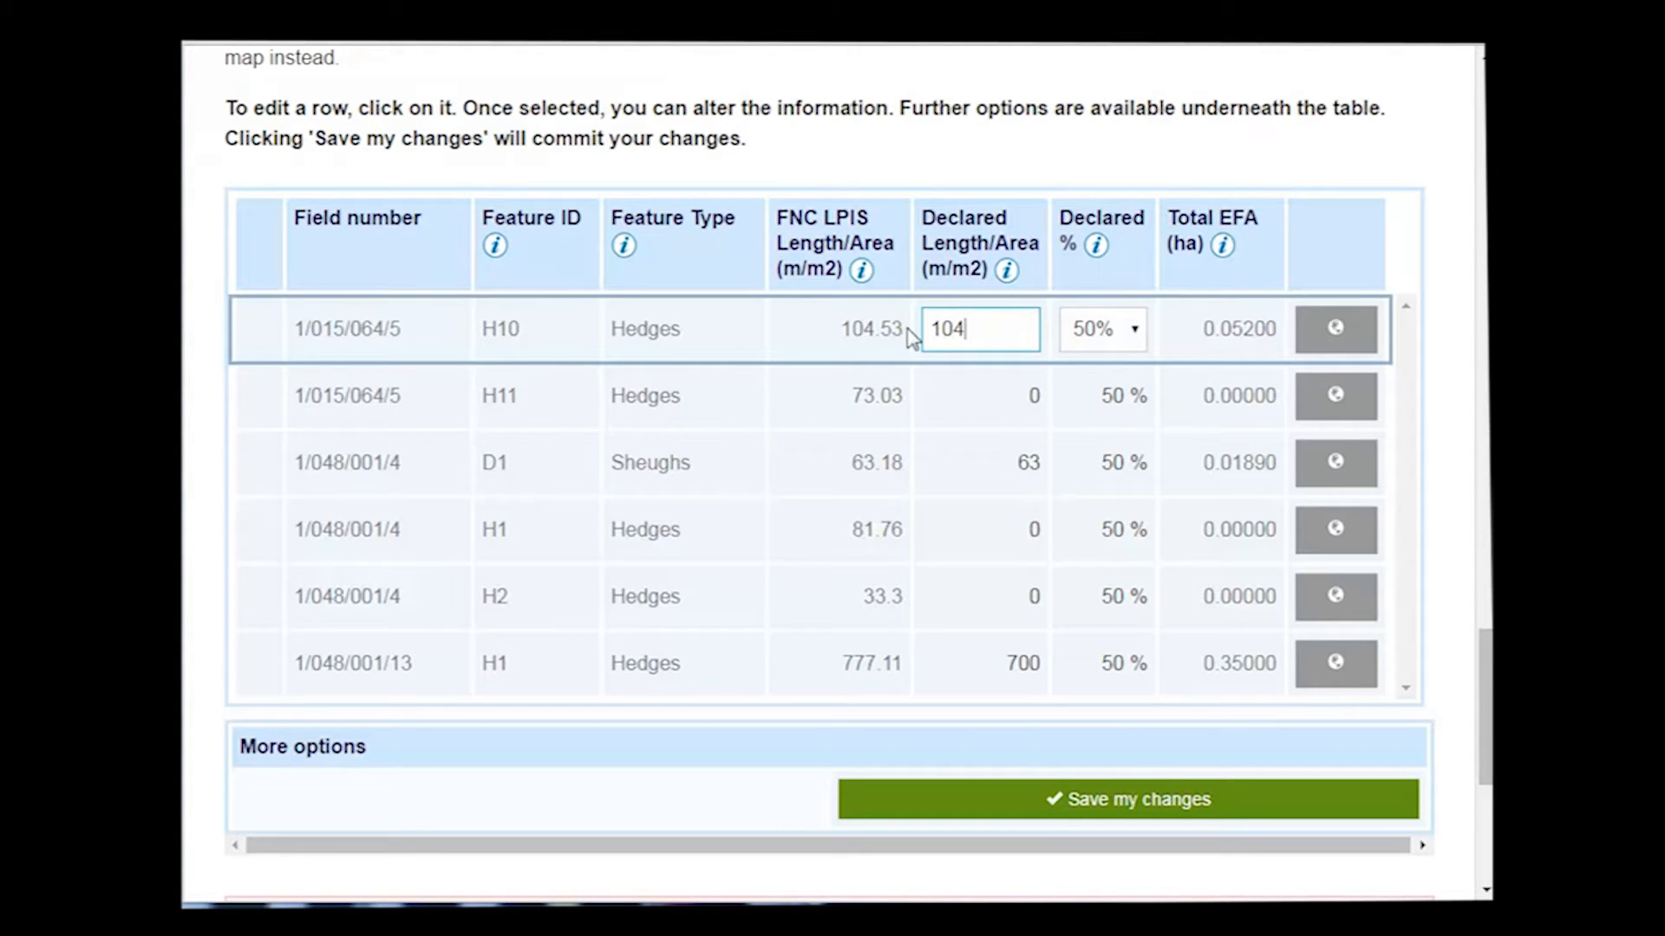
left_click(1135, 333)
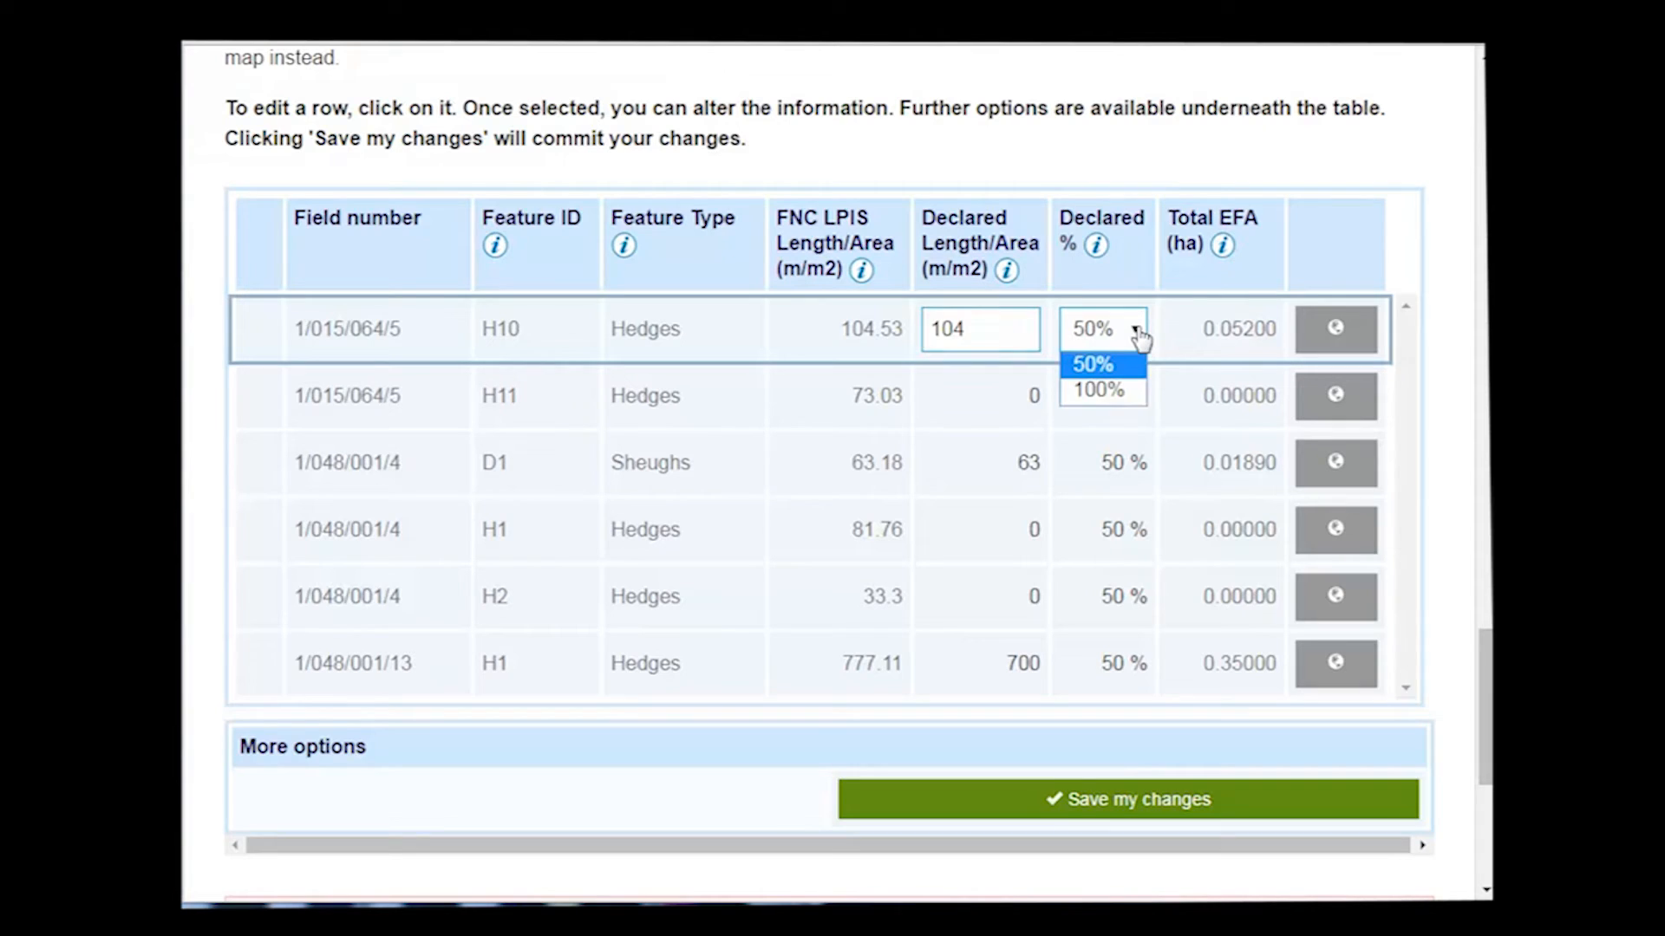
left_click(1100, 391)
mouse_move(255, 337)
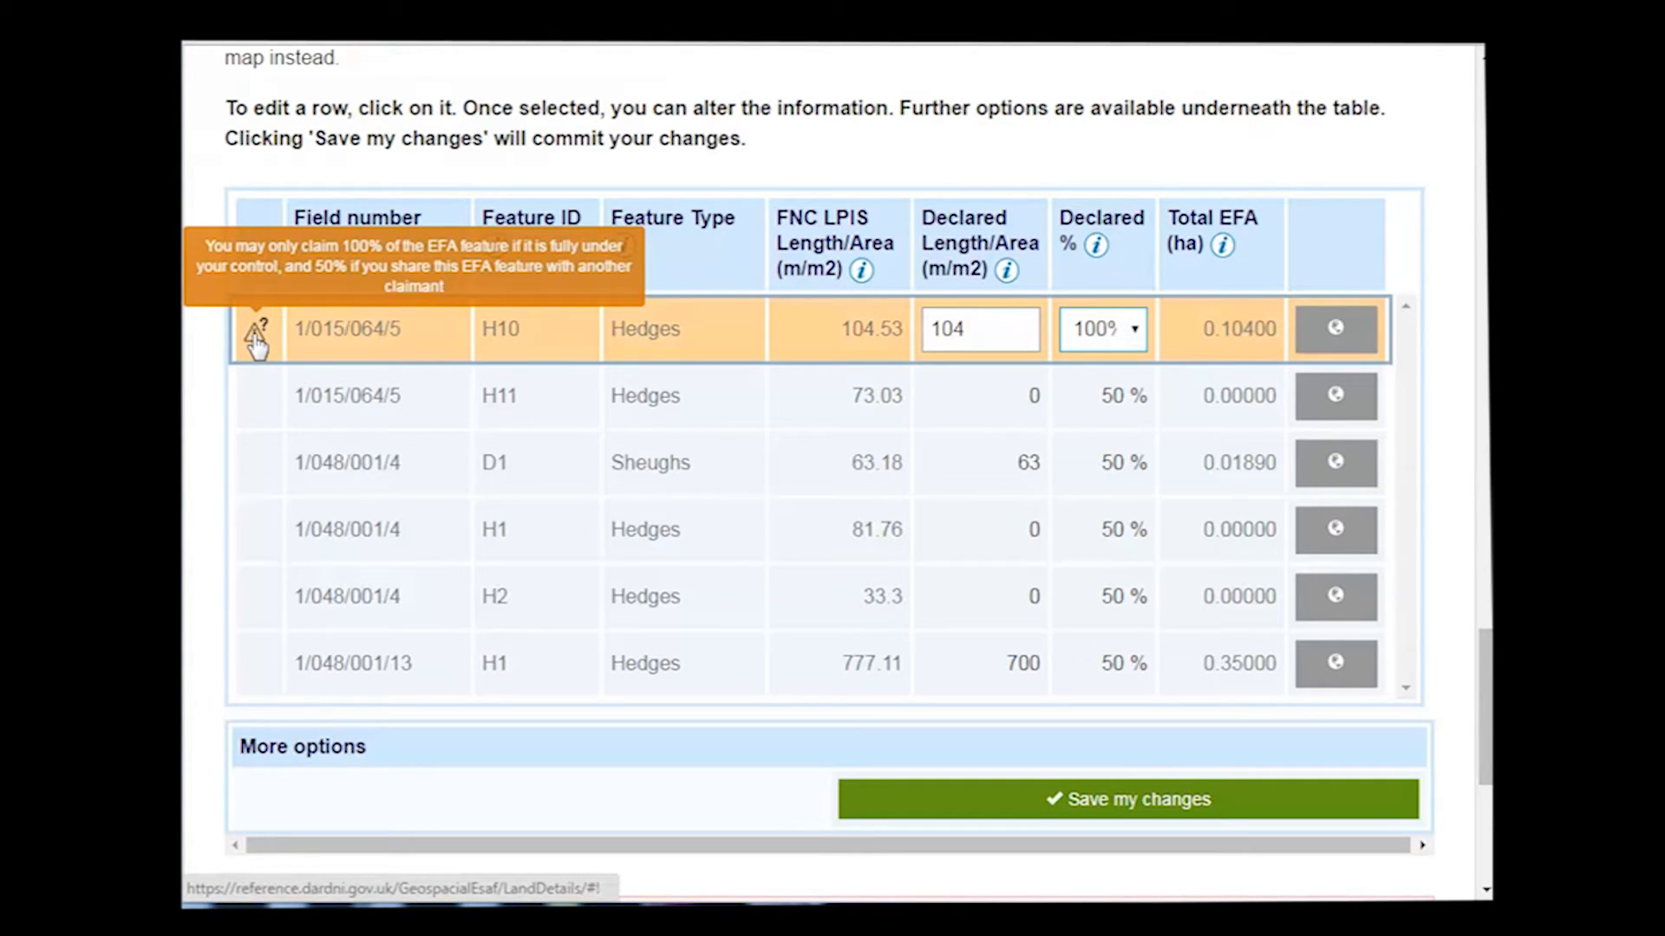
Declare a length of 73 m at 50% for hedge H11 of field 1/015/064/5 and save the changes.
left_click(1016, 397)
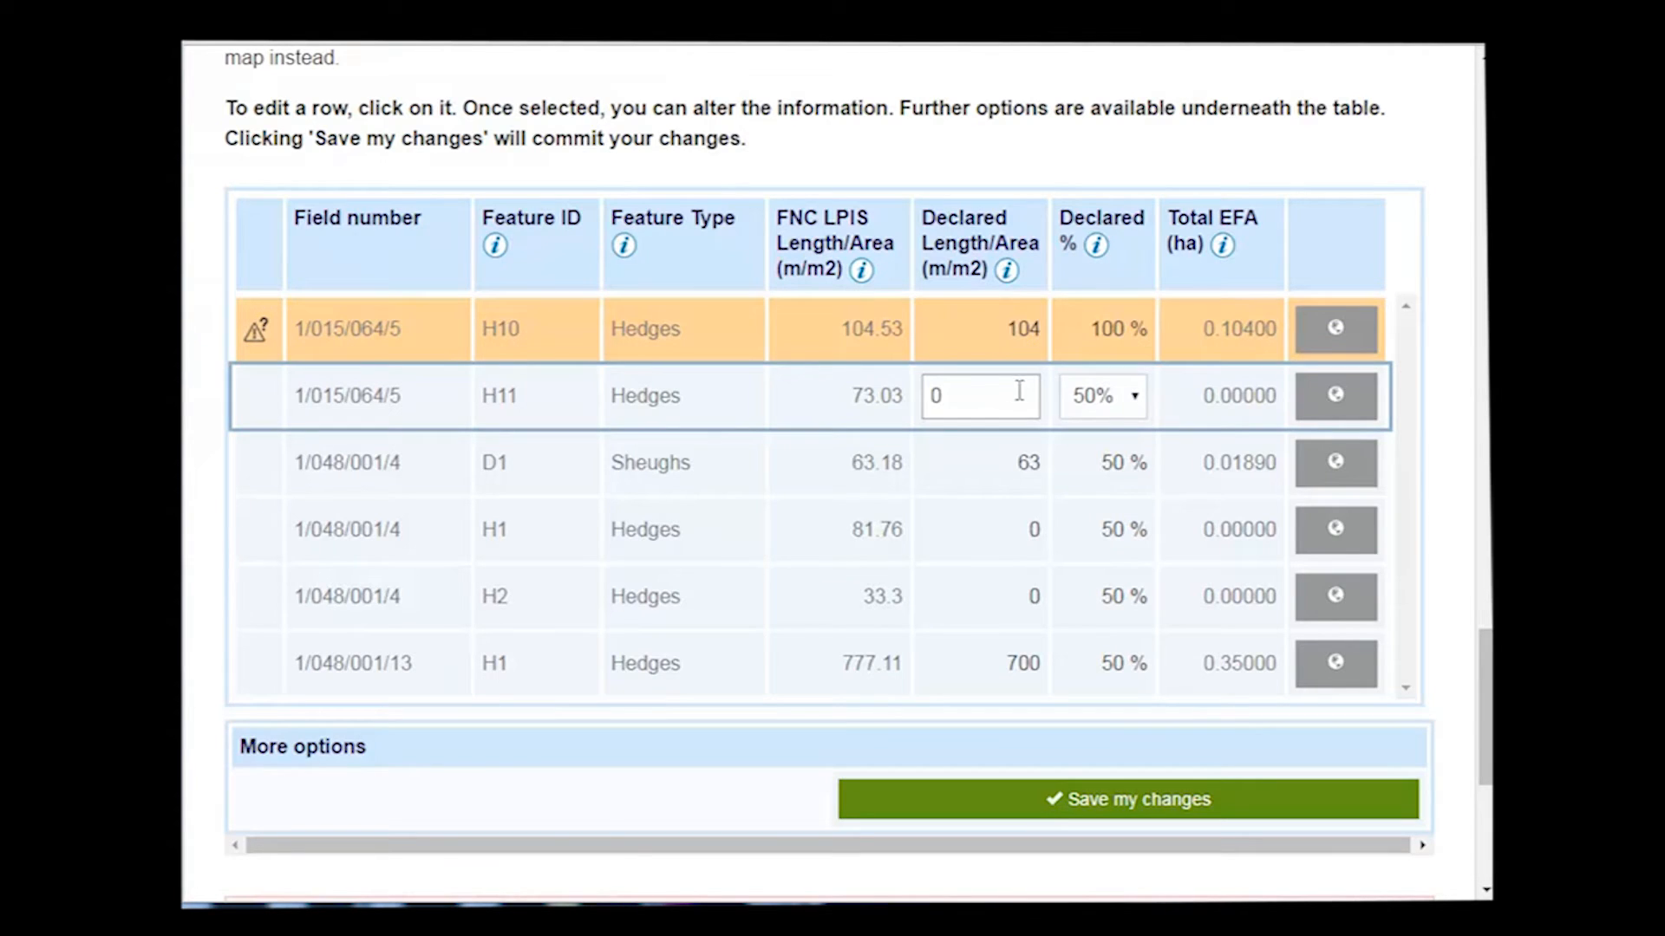
left_click_drag(960, 401, 908, 403)
type("73")
left_click(1104, 401)
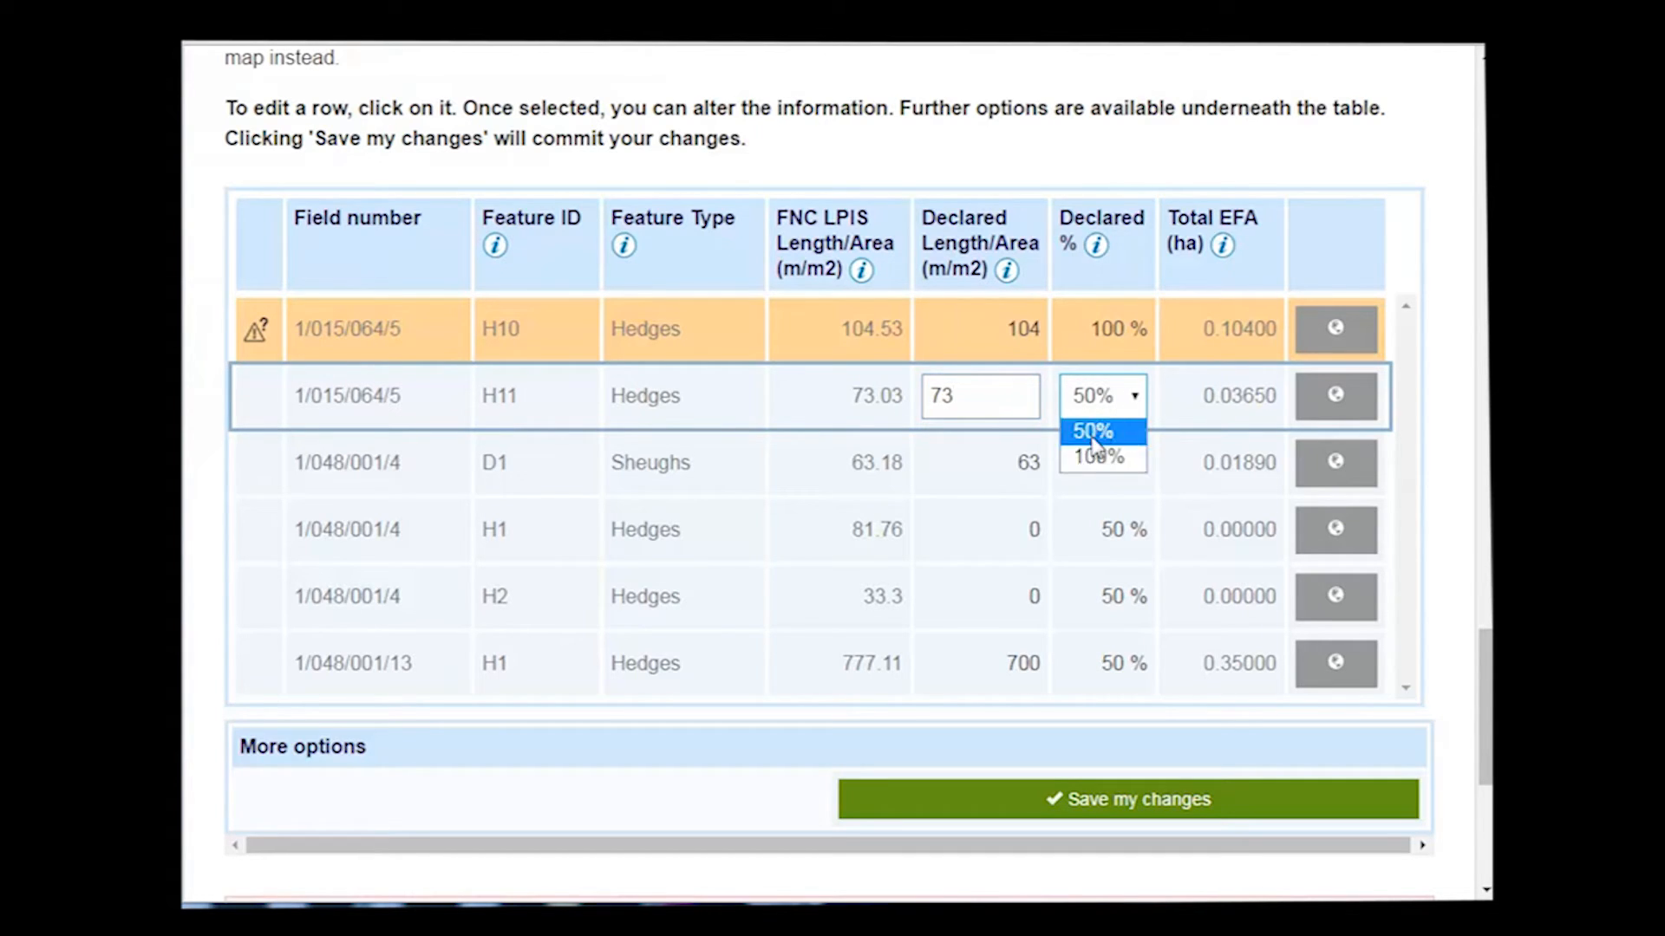
left_click(1090, 433)
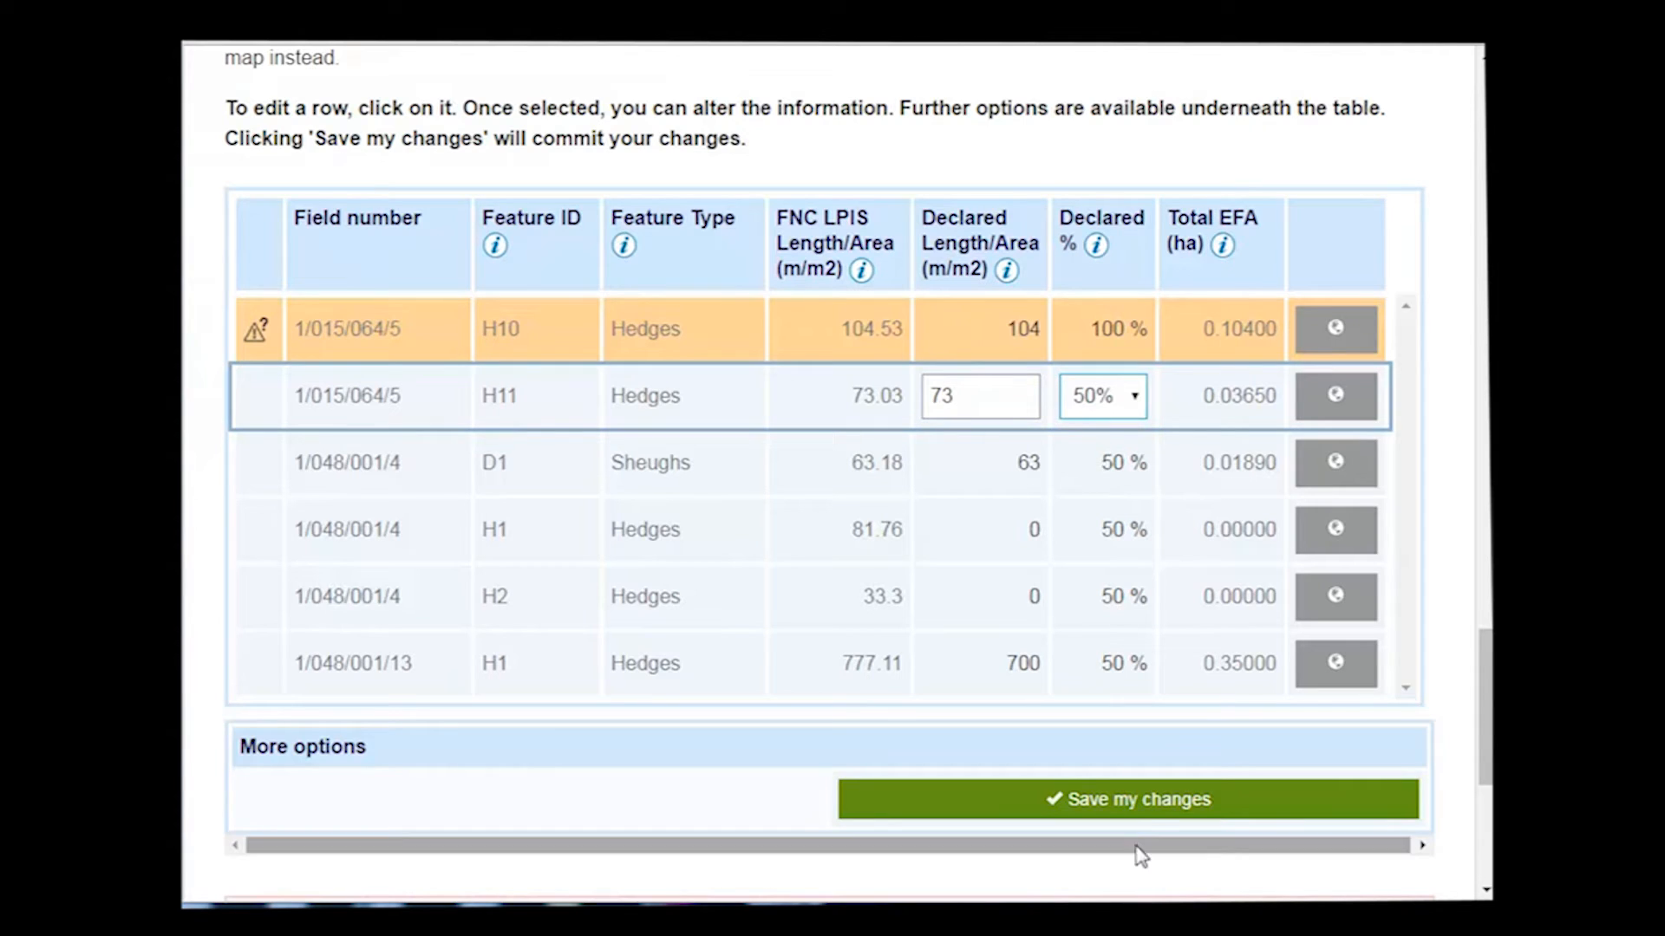
left_click(1127, 805)
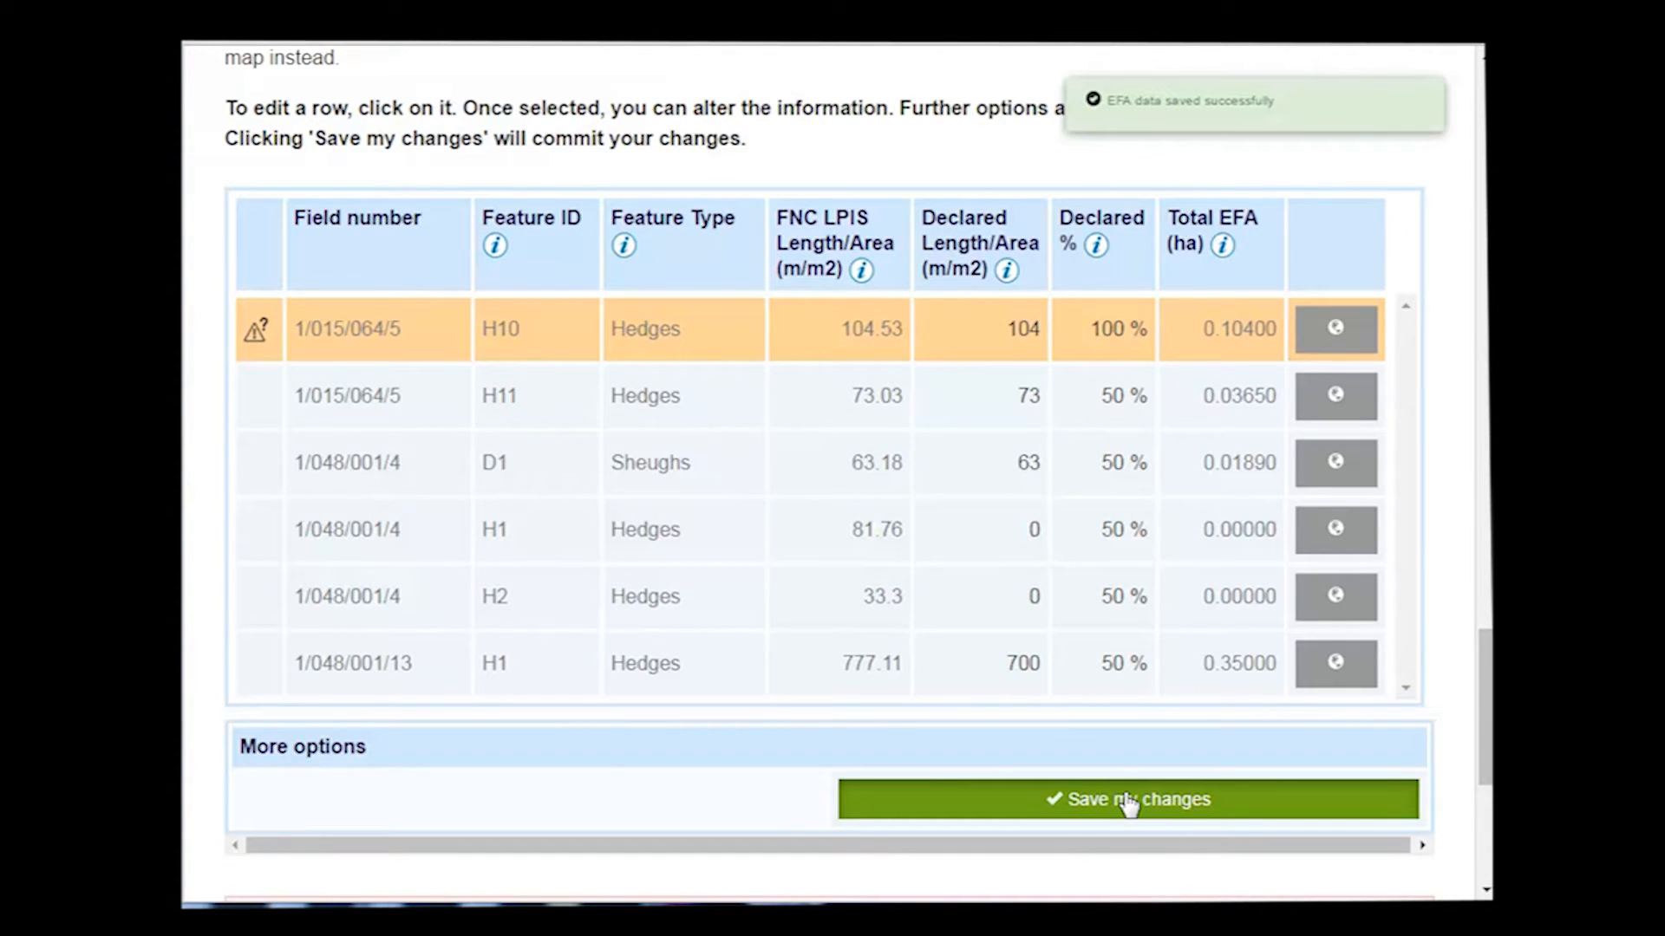
Start adding an area EFA feature using the map and search for field 1/048/001/15.
mouse_move(1105, 134)
scroll(819, 492, "up", 6)
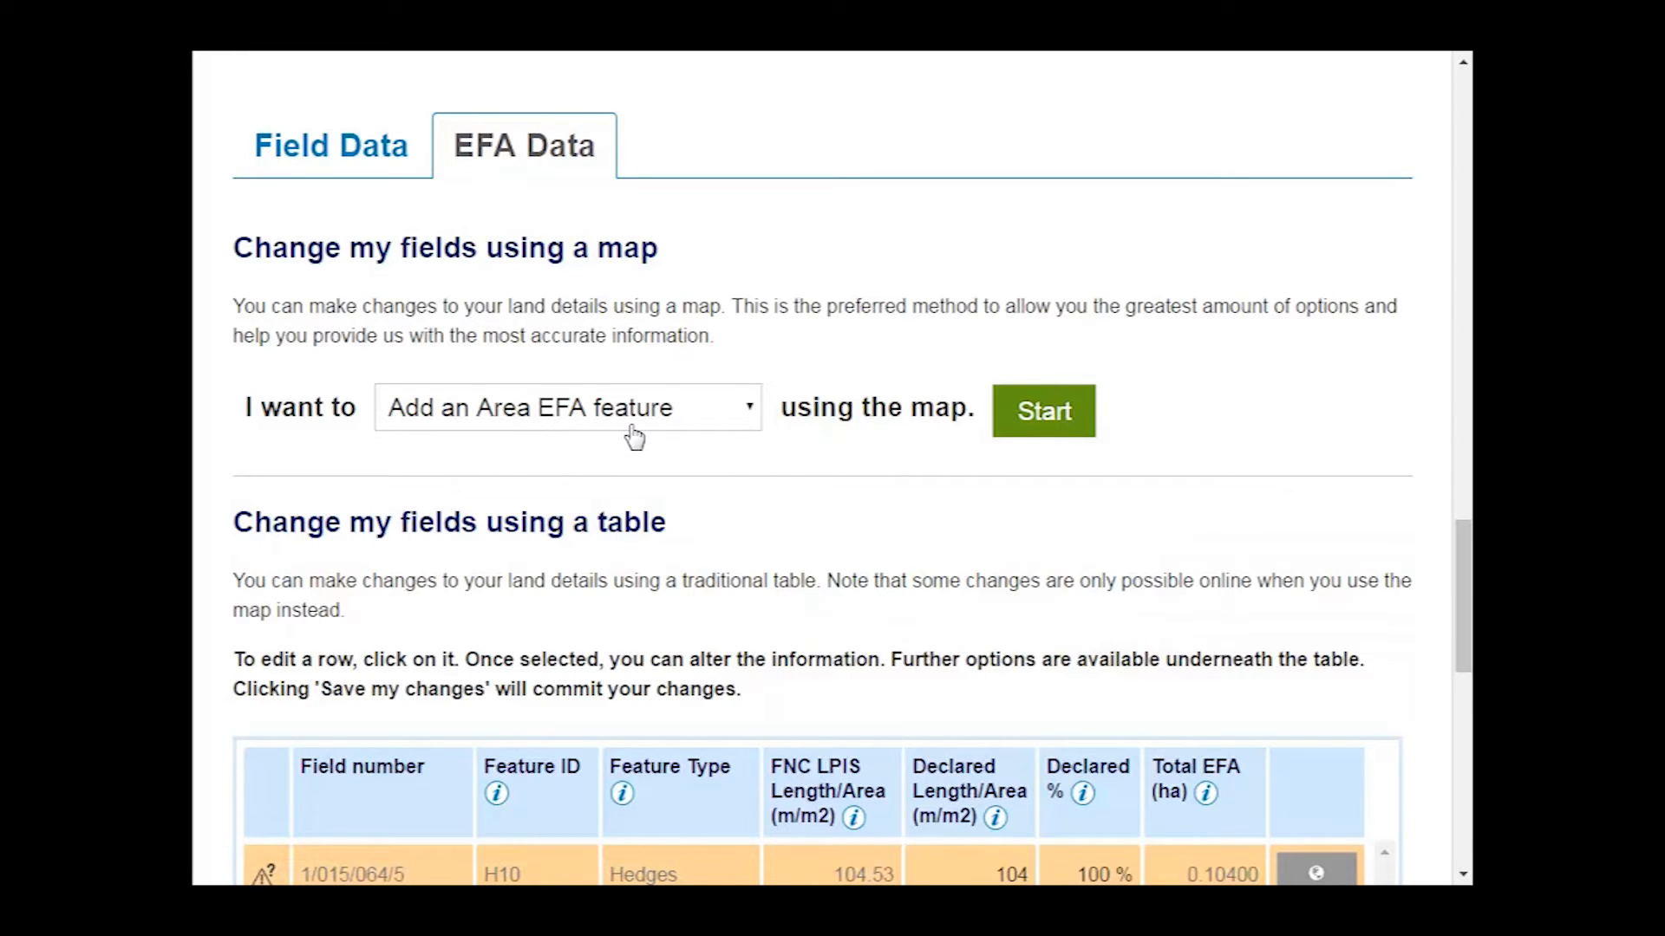
left_click(1041, 415)
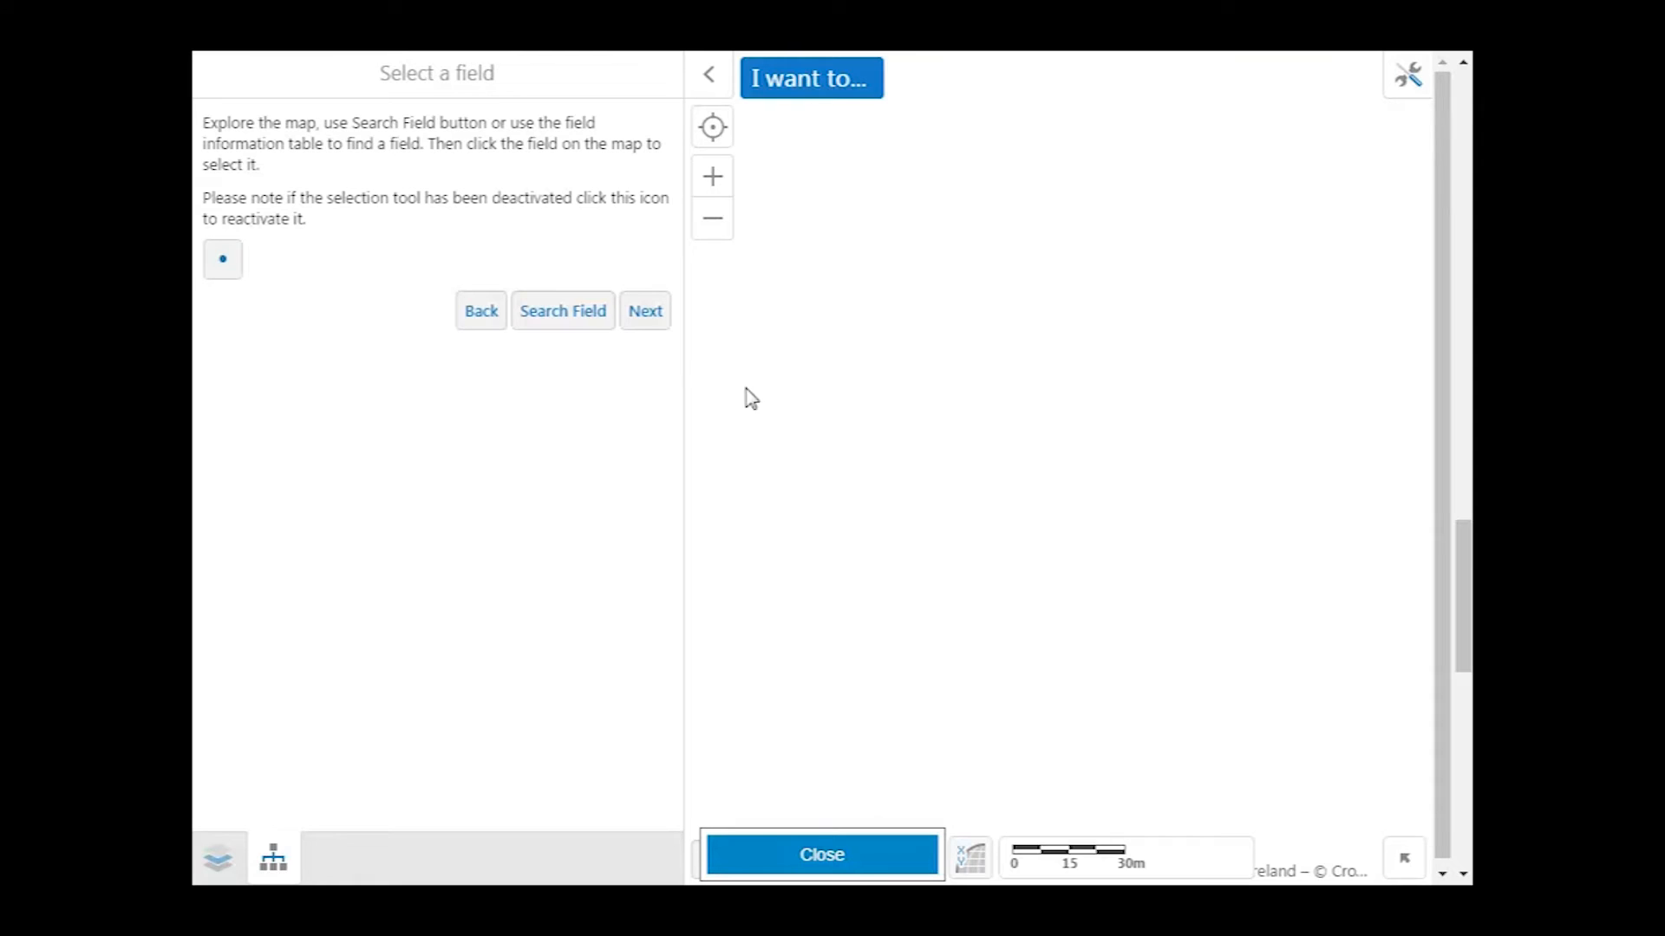
left_click(559, 316)
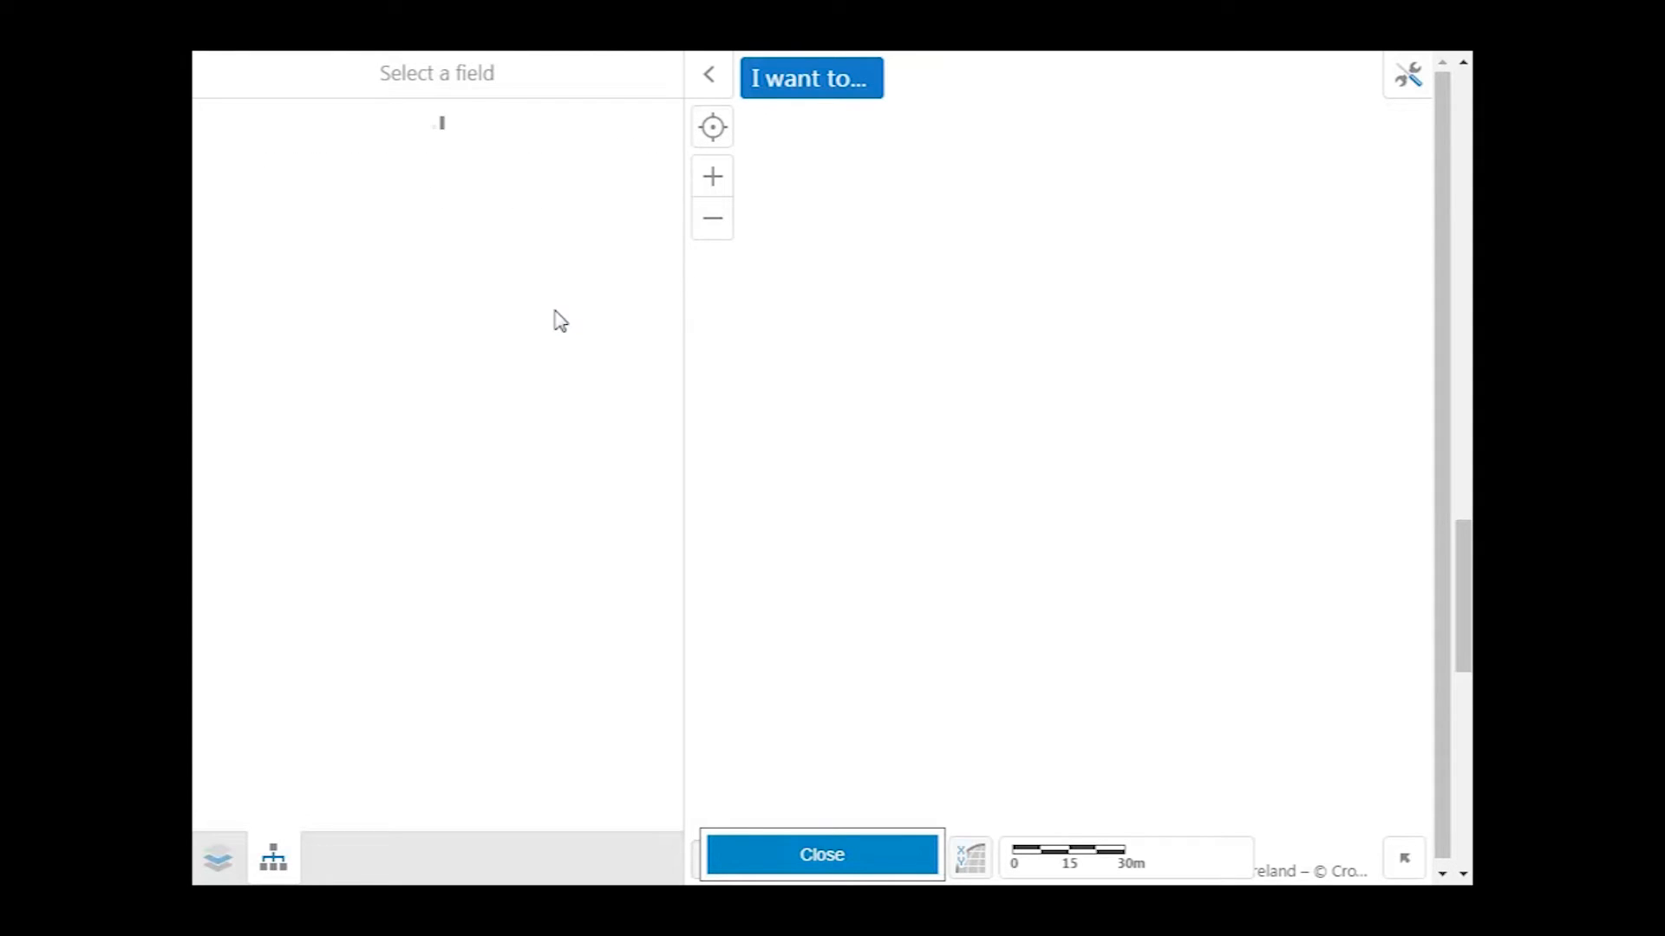
left_click(385, 191)
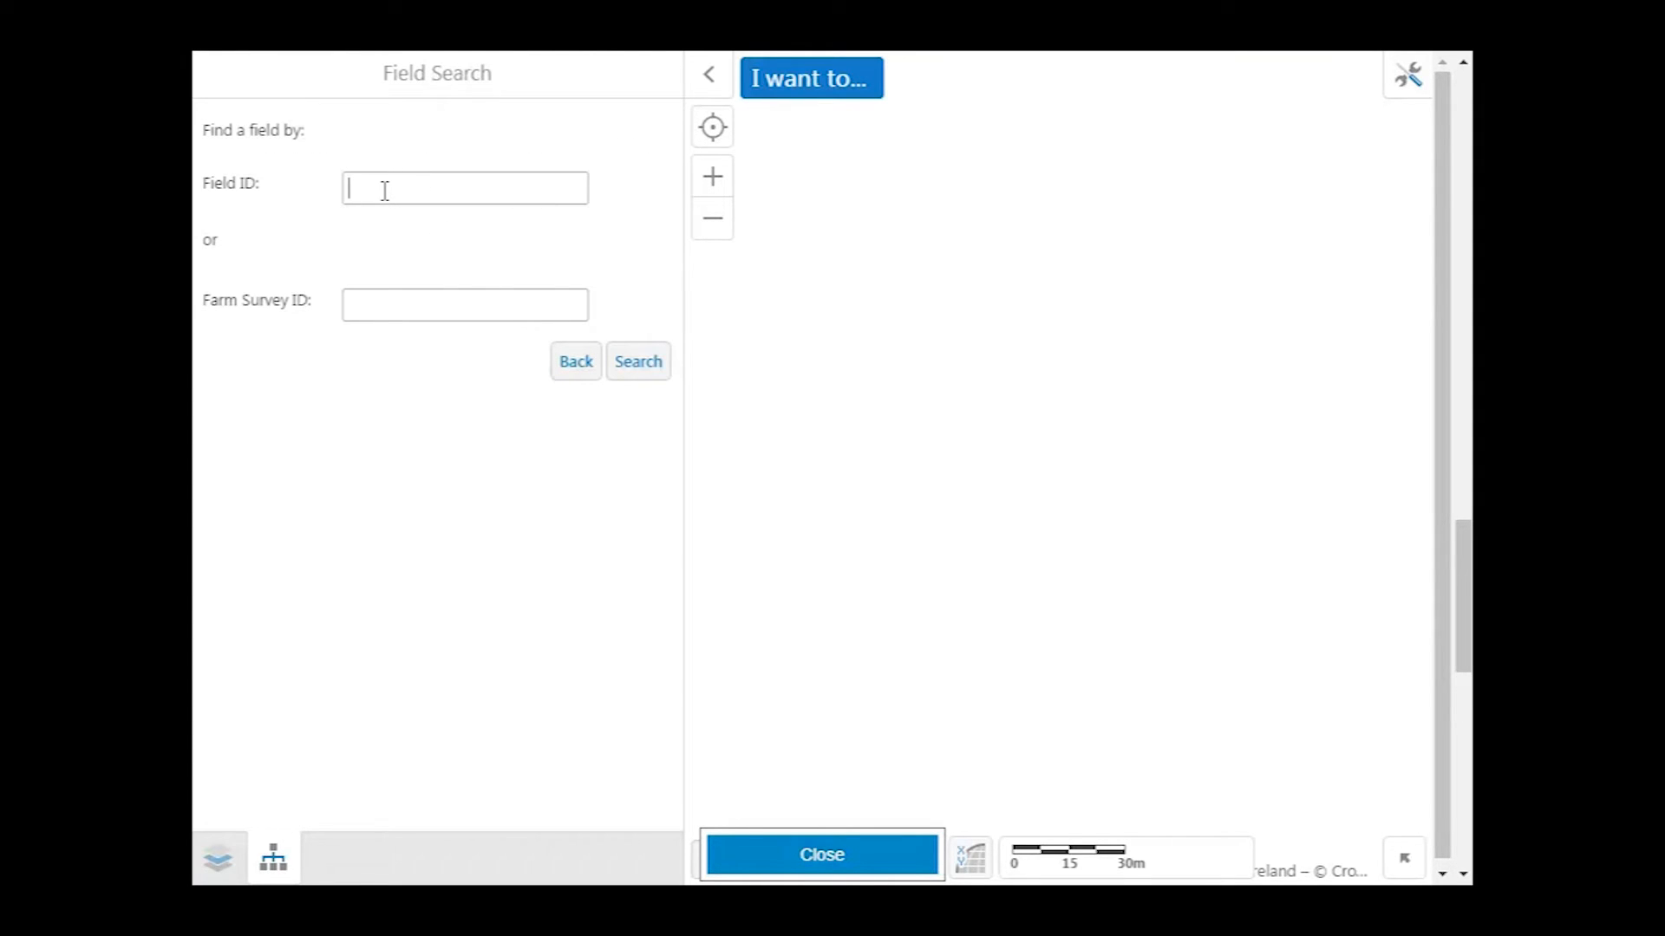
type("1/048/001/15")
left_click(632, 373)
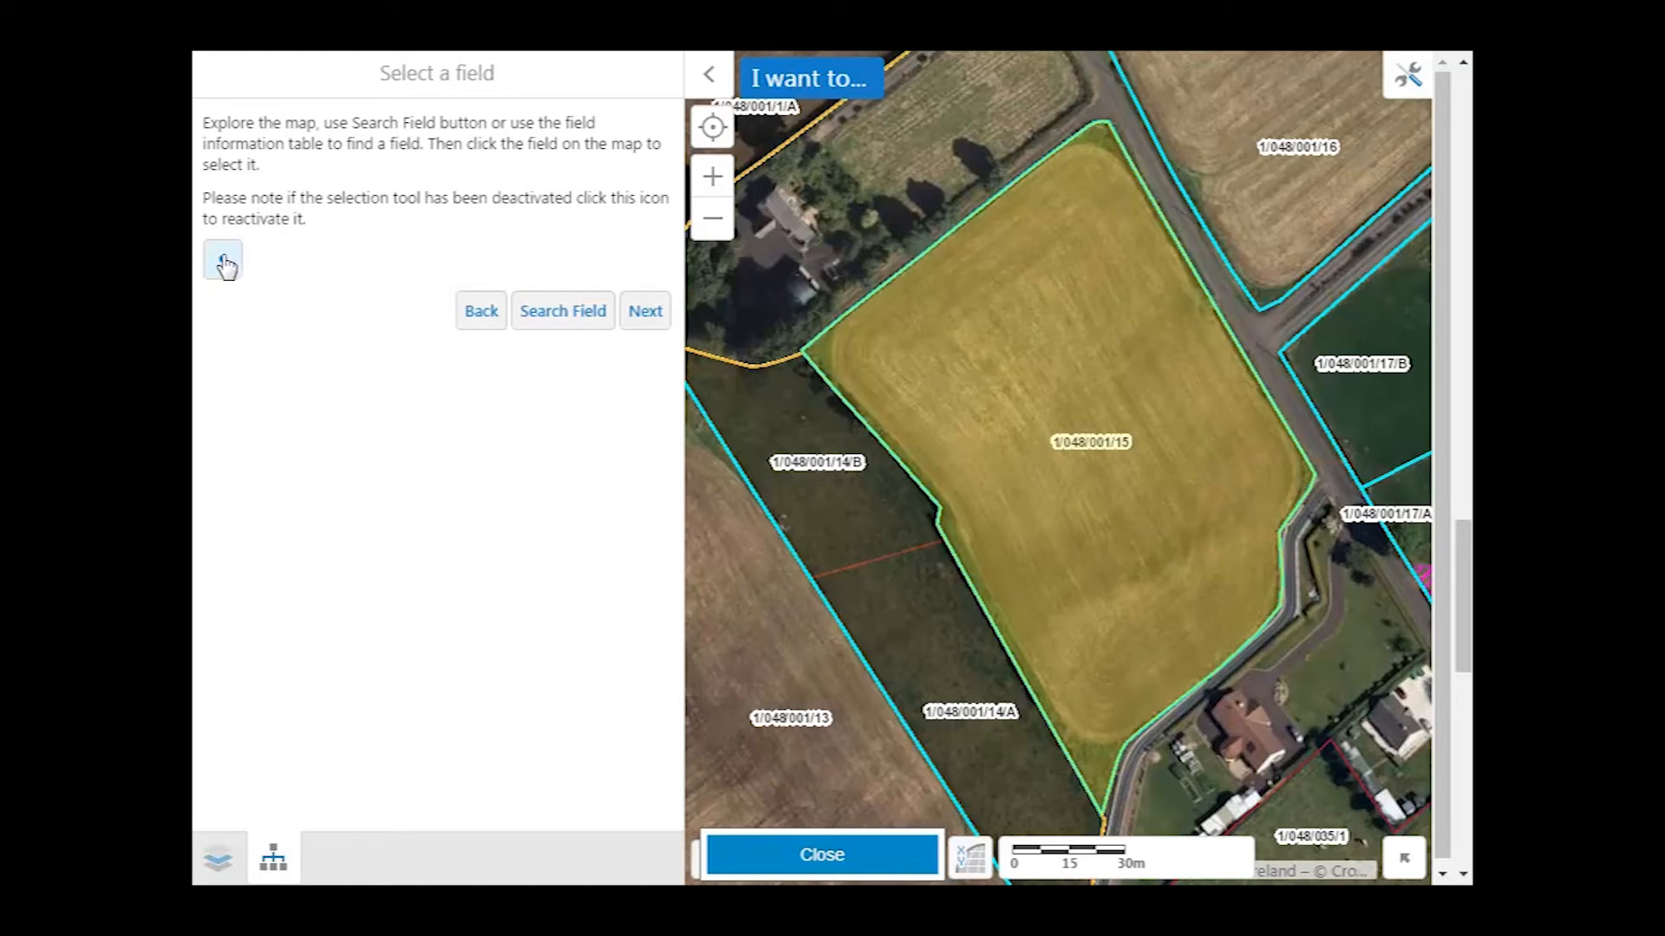
Select field 1/048/001/15 on the map and set the new area feature's type to Fallow.
left_click(1078, 473)
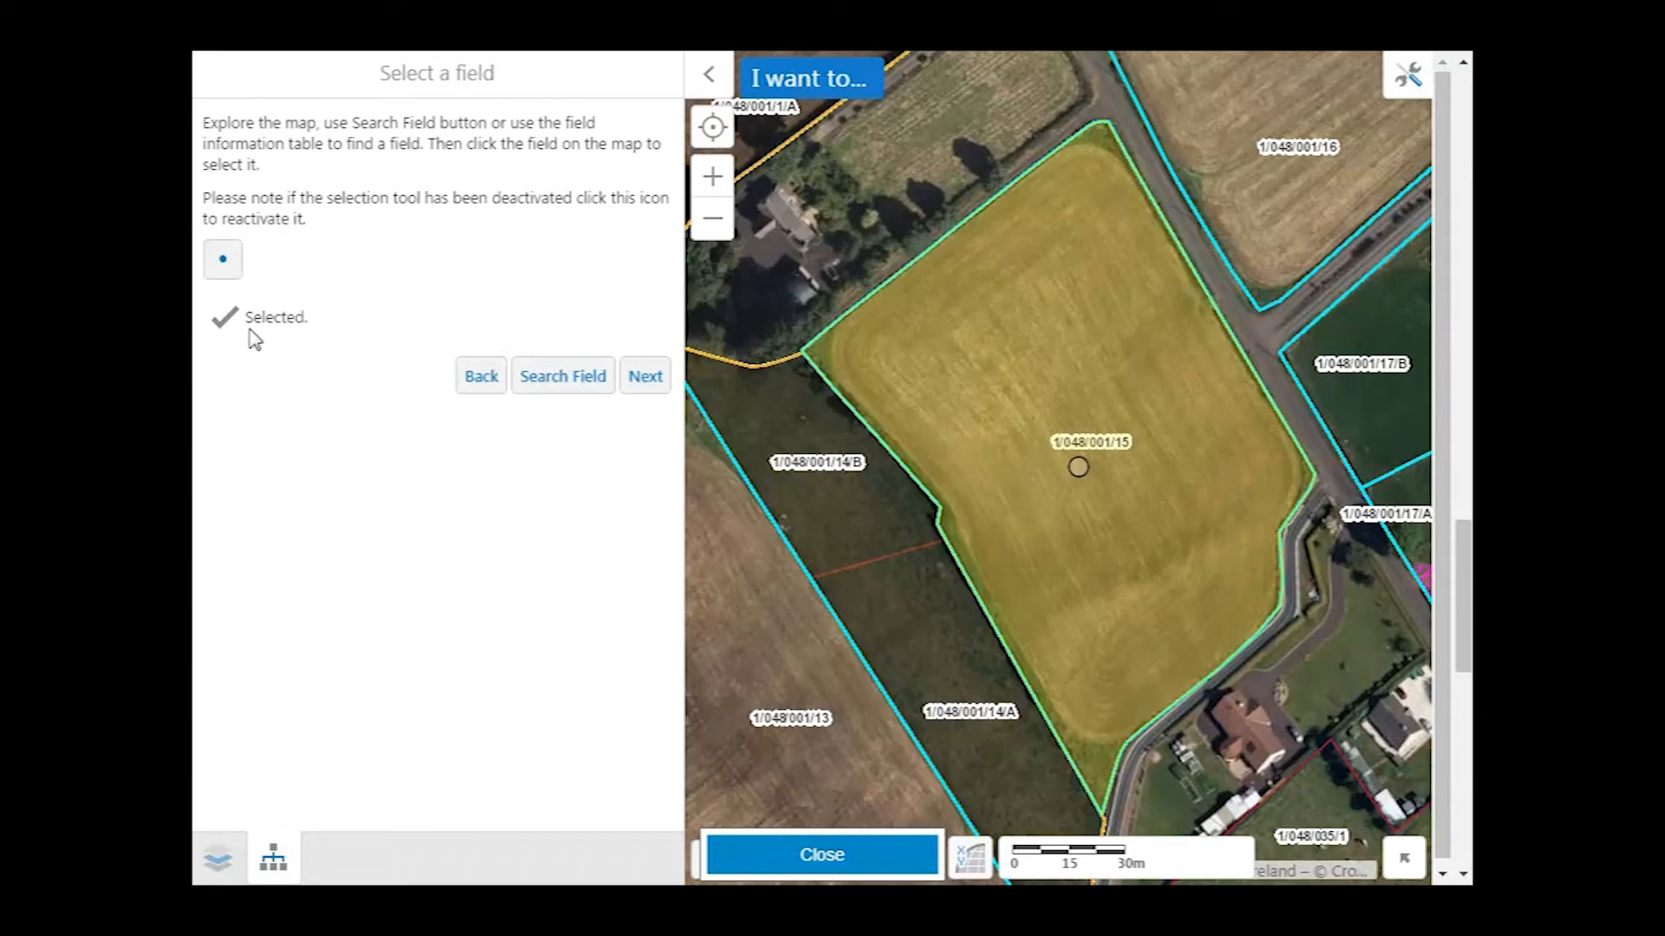
left_click(642, 379)
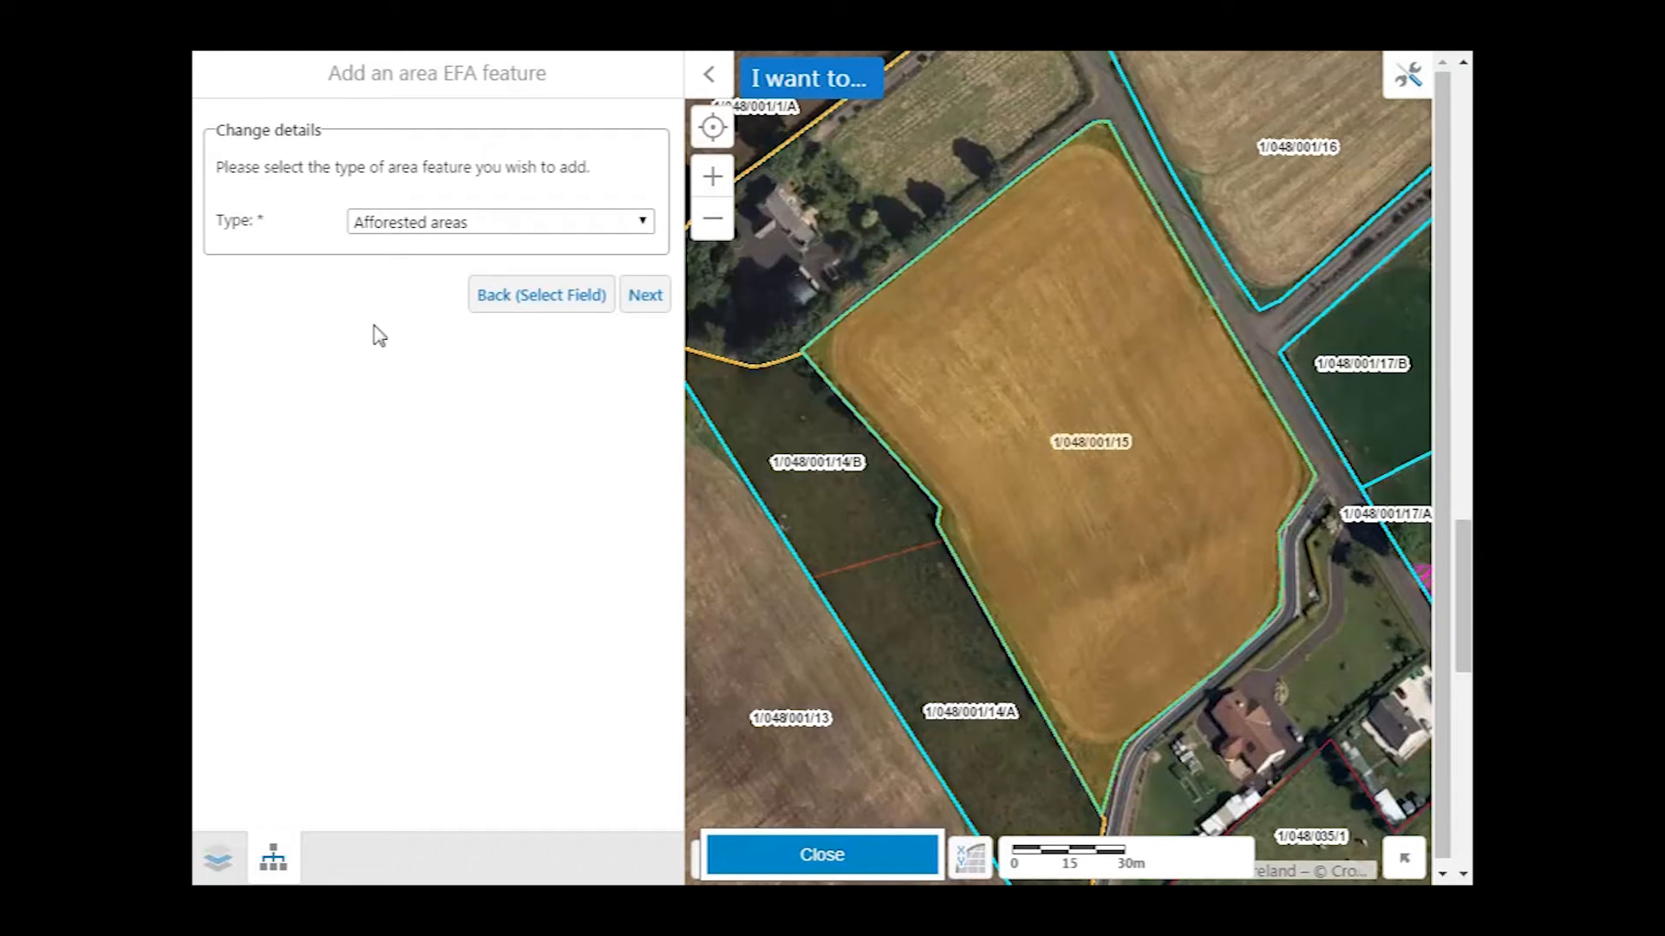
left_click(390, 227)
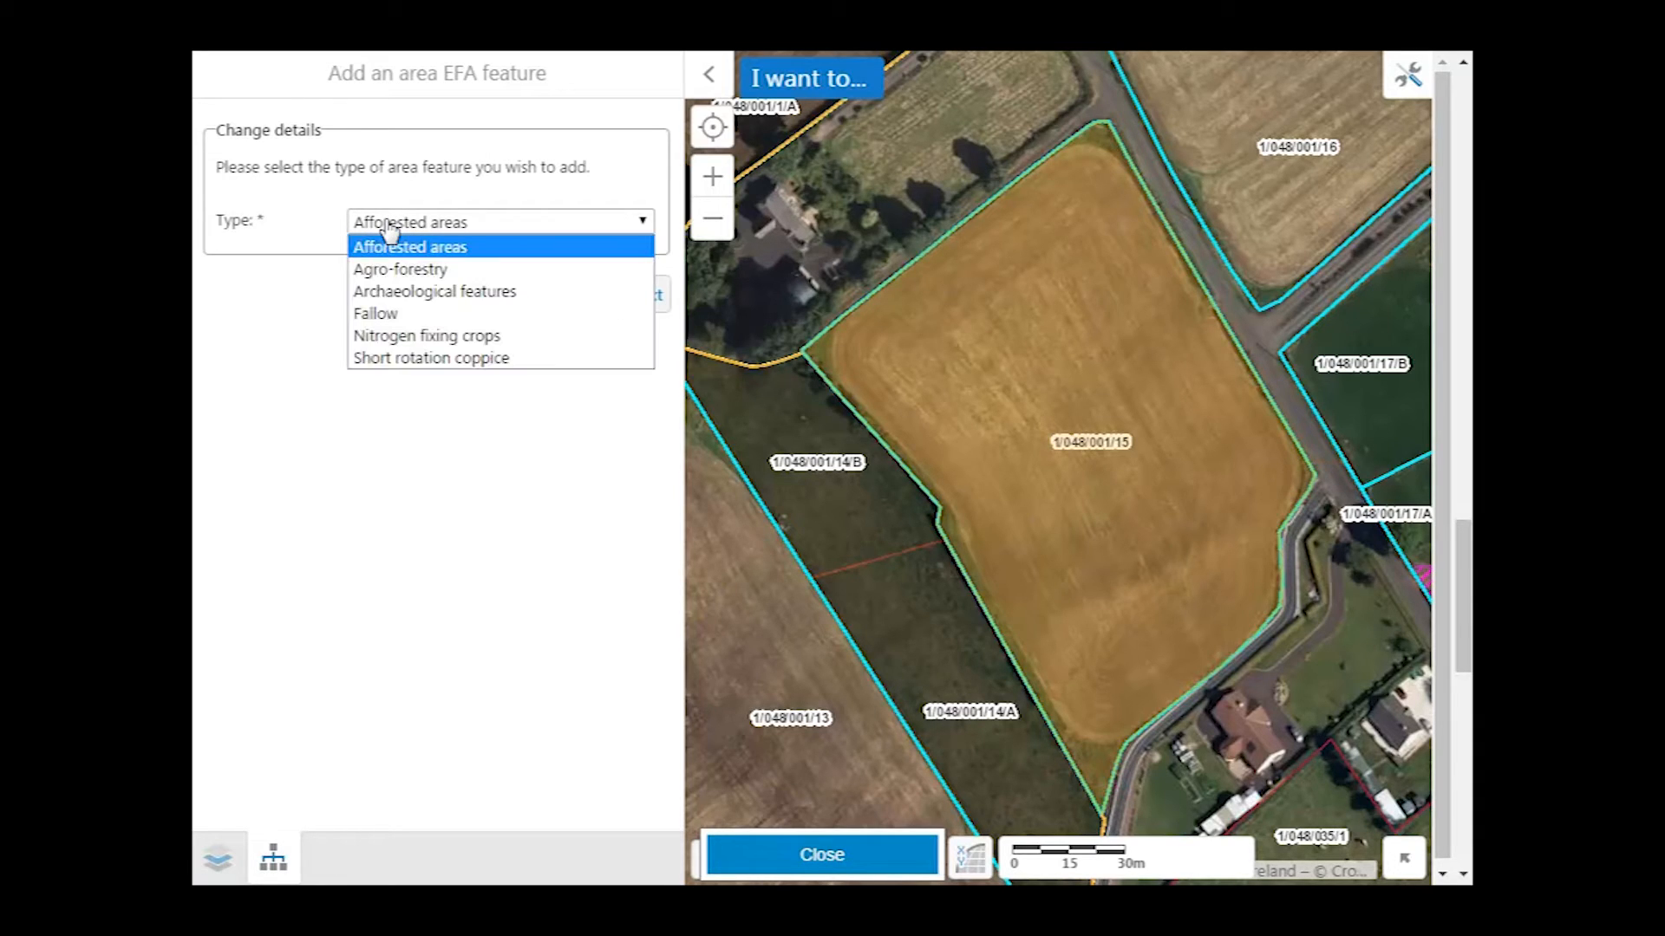
left_click(376, 314)
left_click(645, 301)
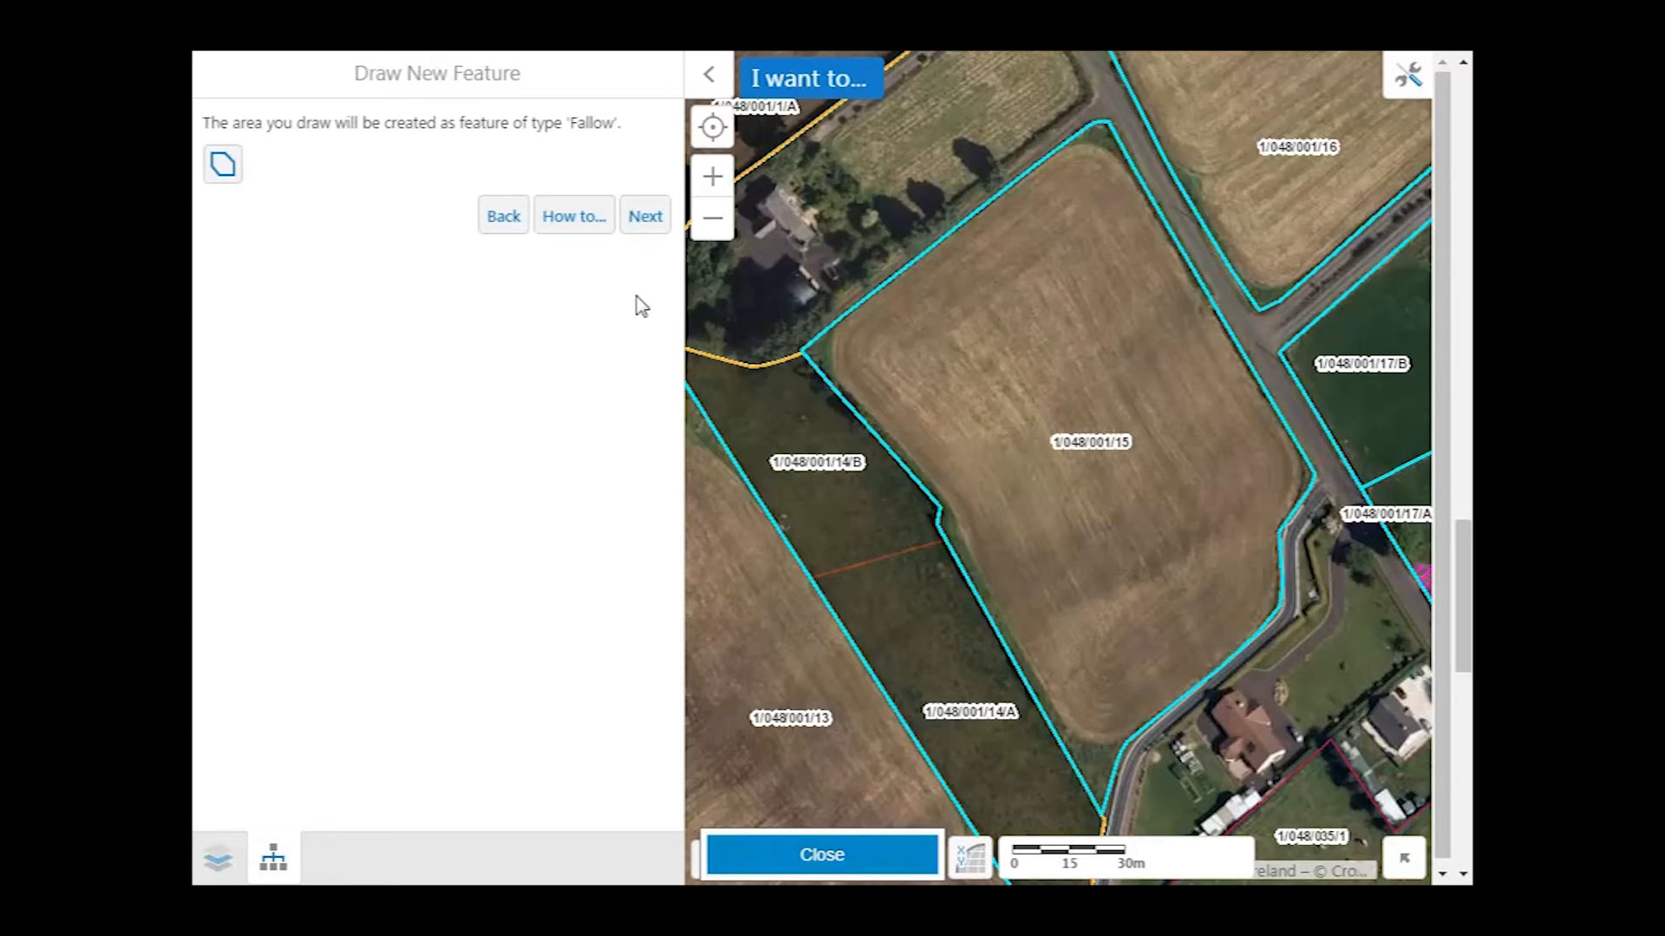
Draw a fallow area of about 12,660 m² following the whole boundary of field 1/048/001/15, starting and ending at its western corner.
left_click(223, 170)
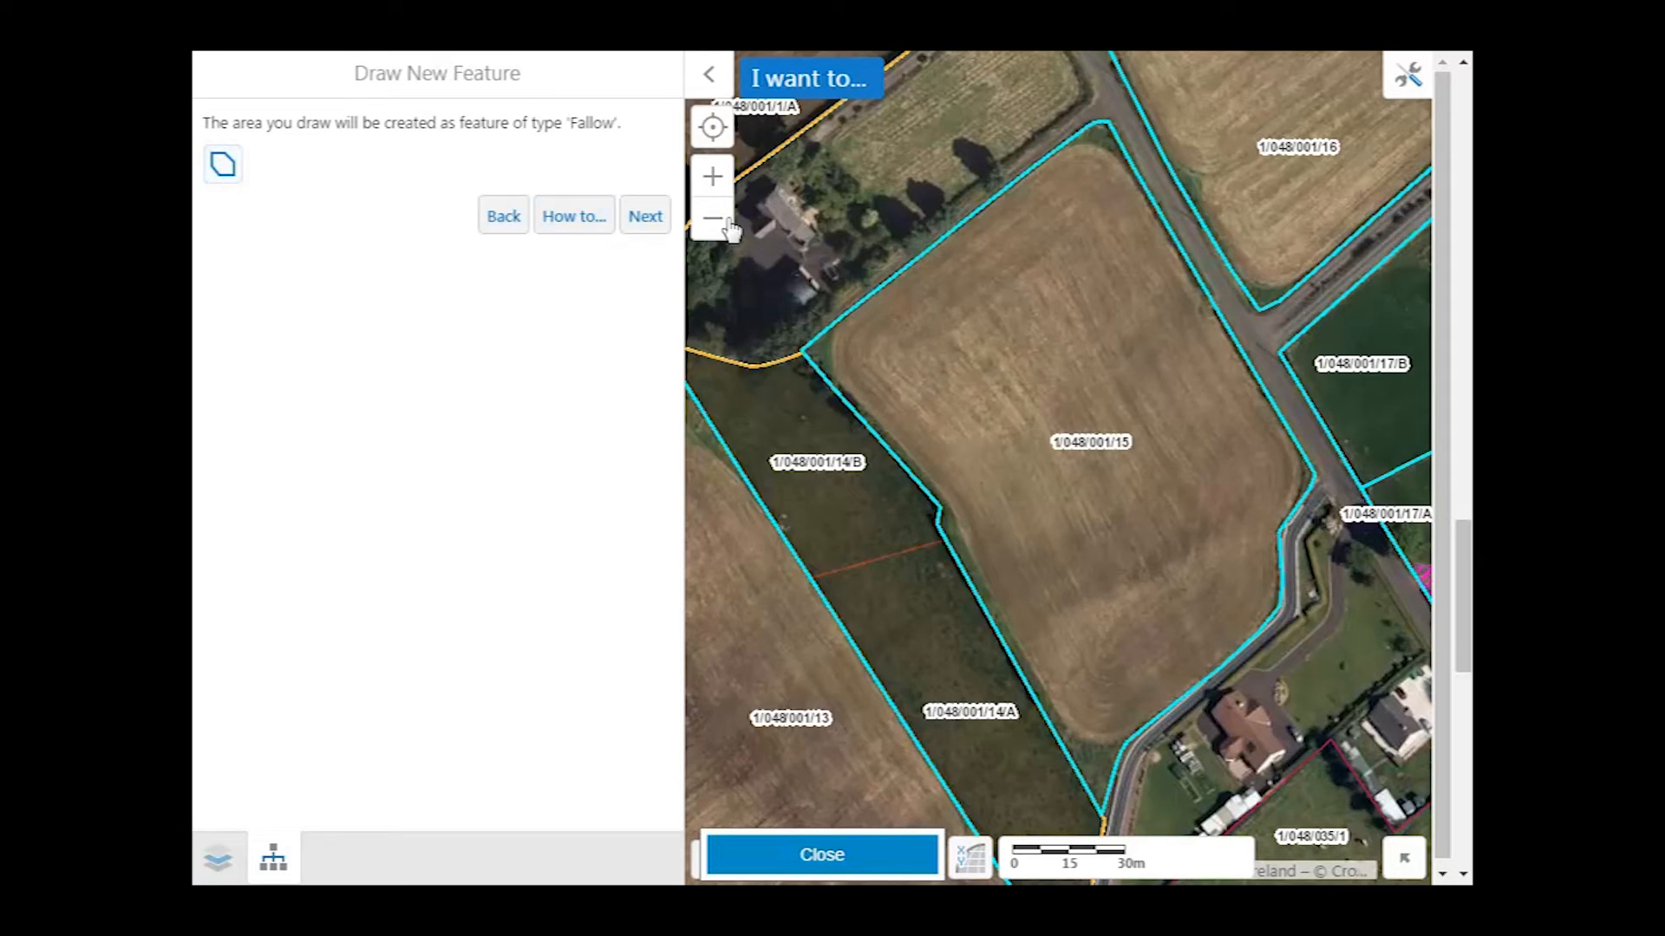
left_click(803, 353)
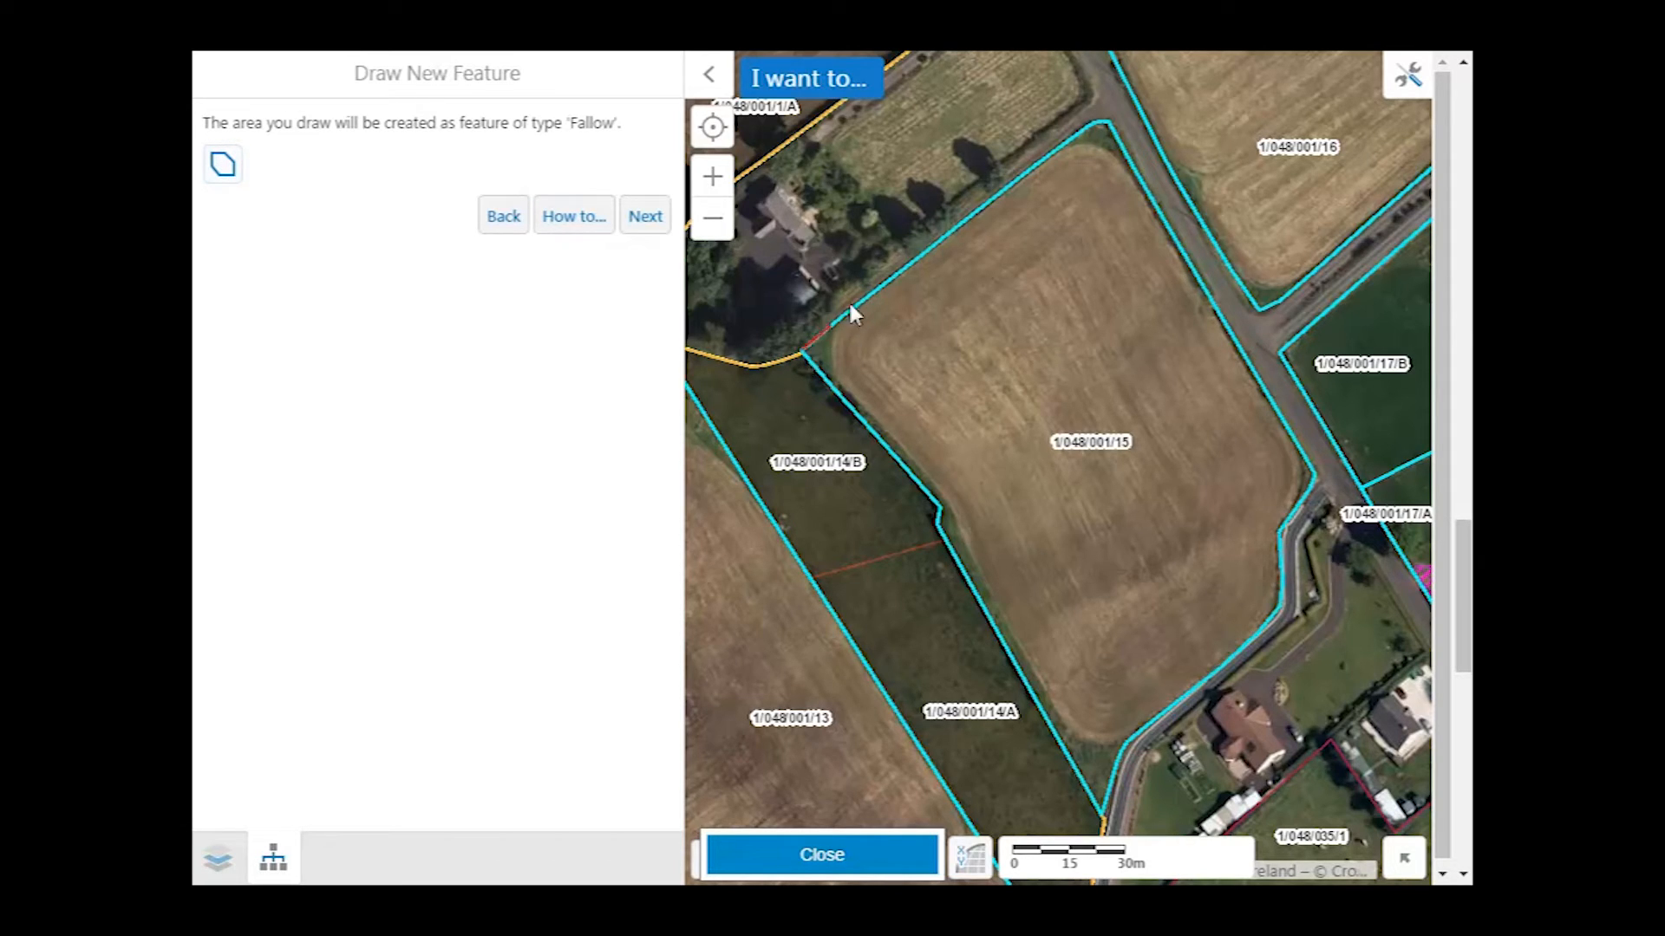
left_click(1108, 123)
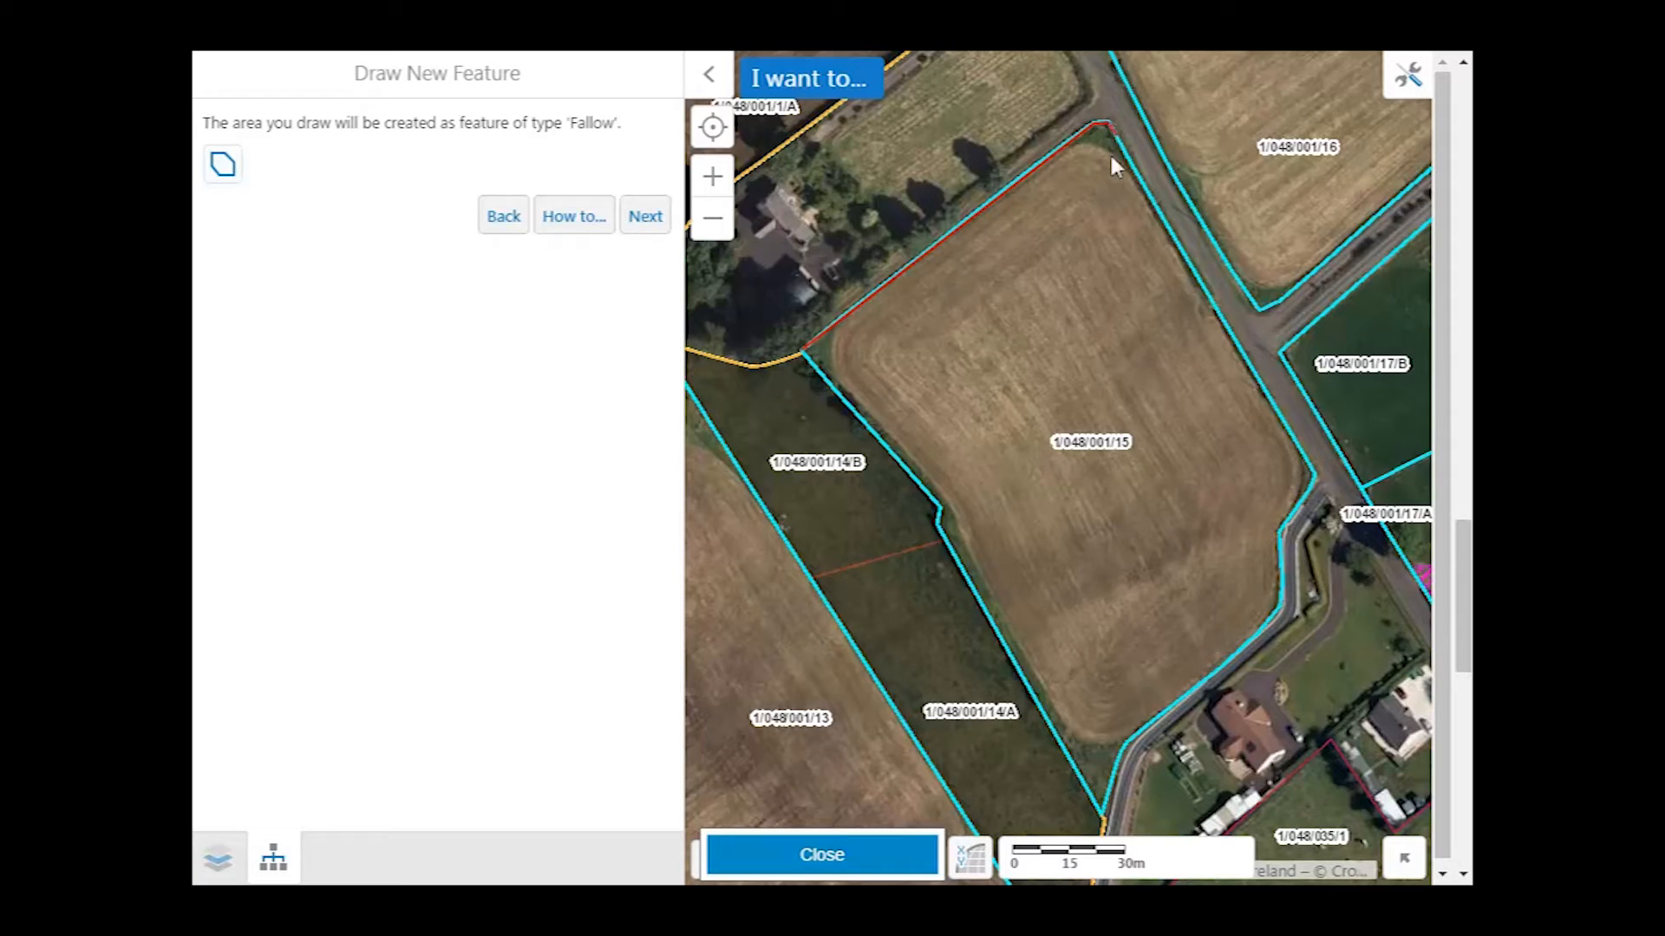
left_click(1314, 474)
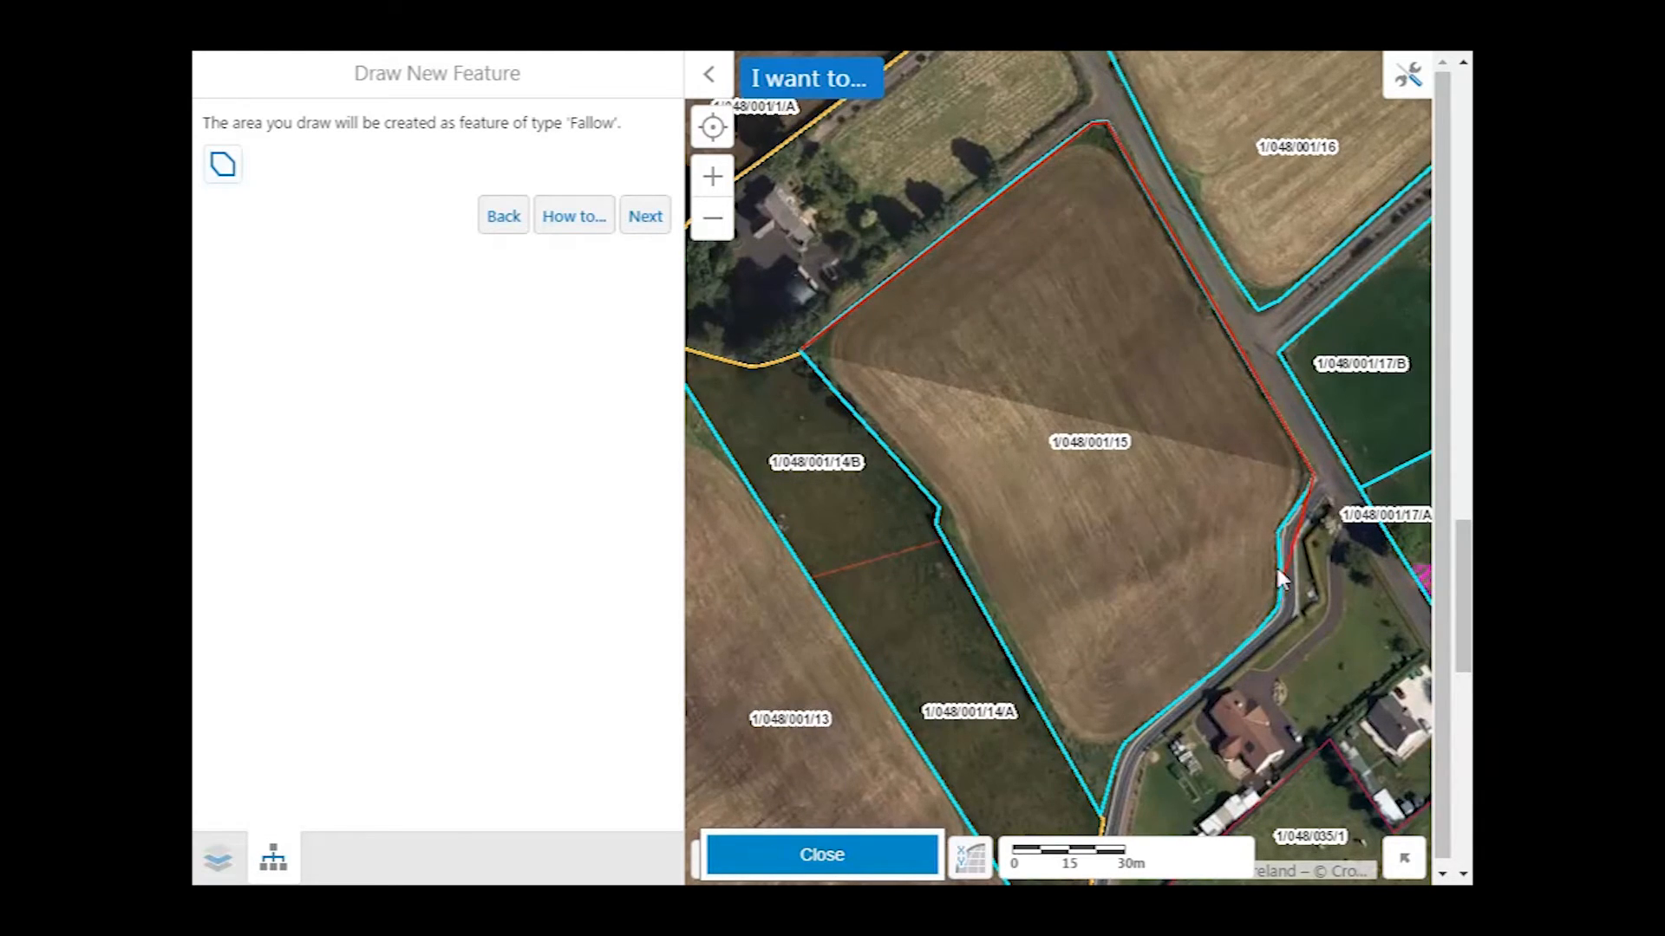
left_click(1277, 529)
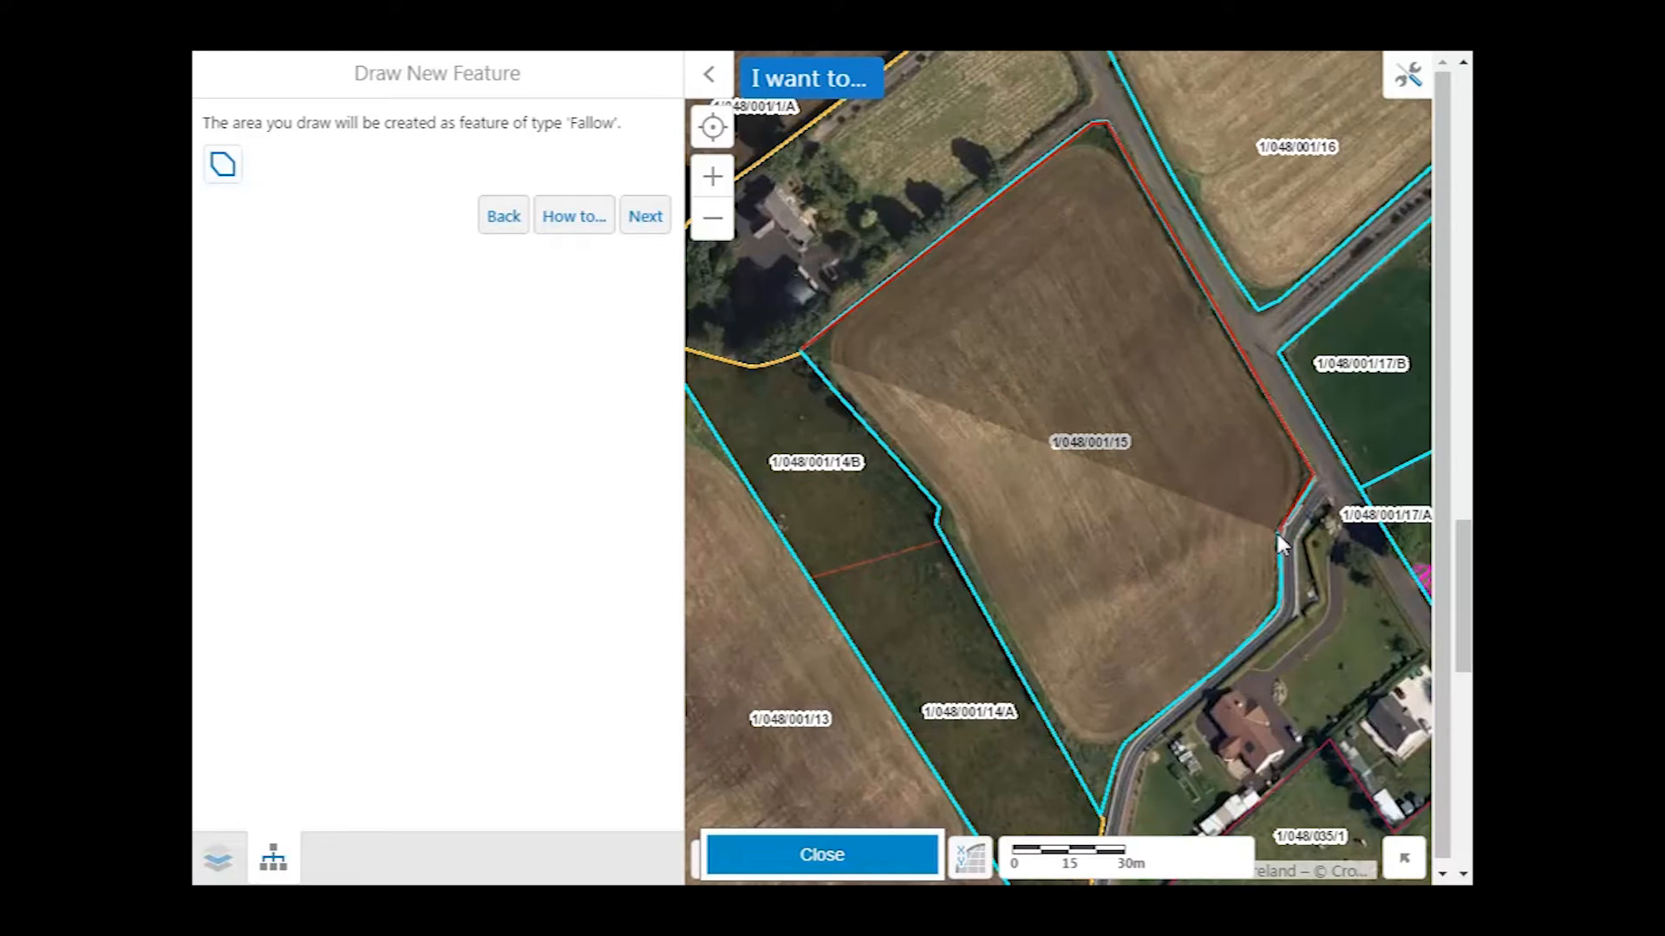
left_click(1284, 607)
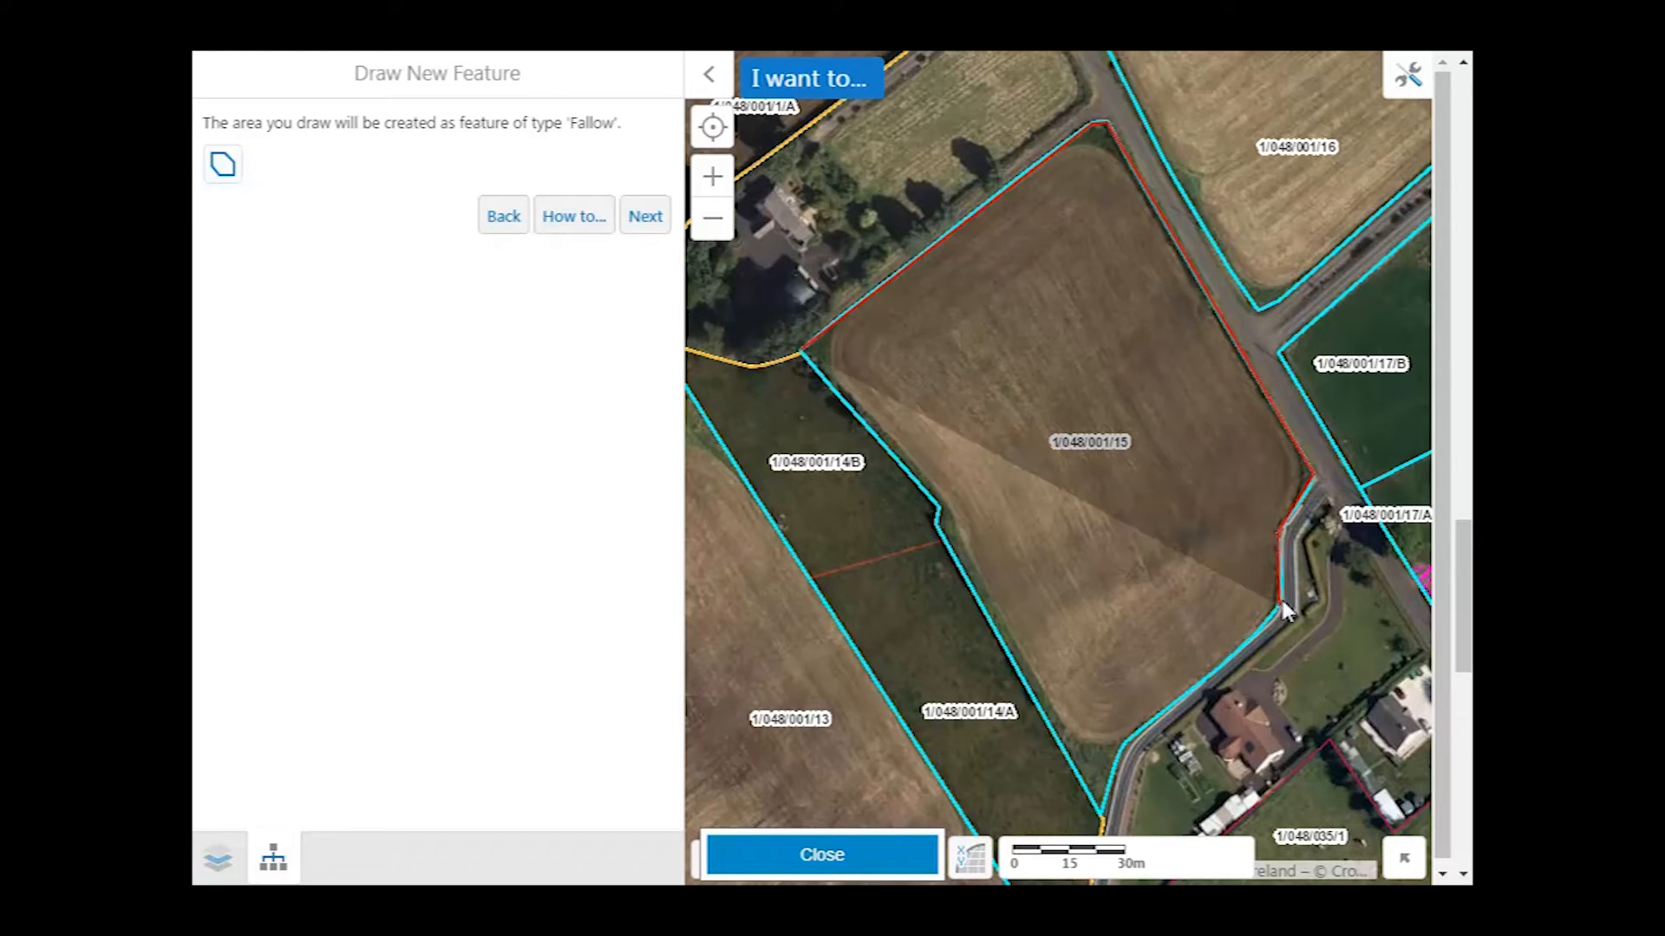
left_click(1127, 746)
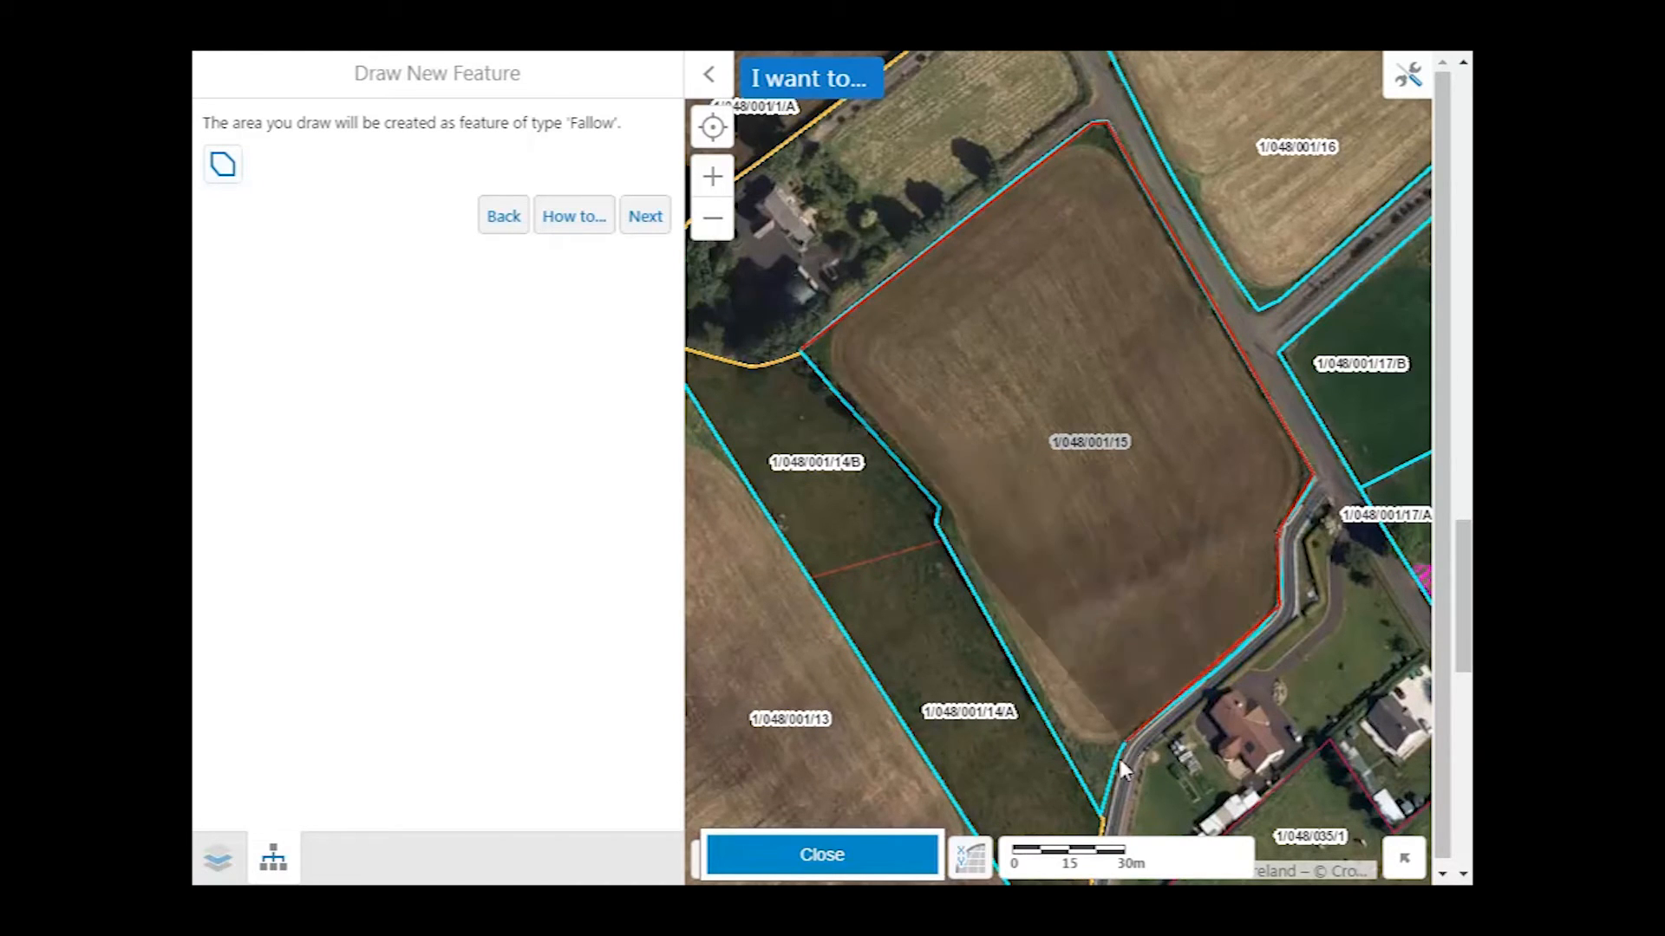
left_click(1099, 817)
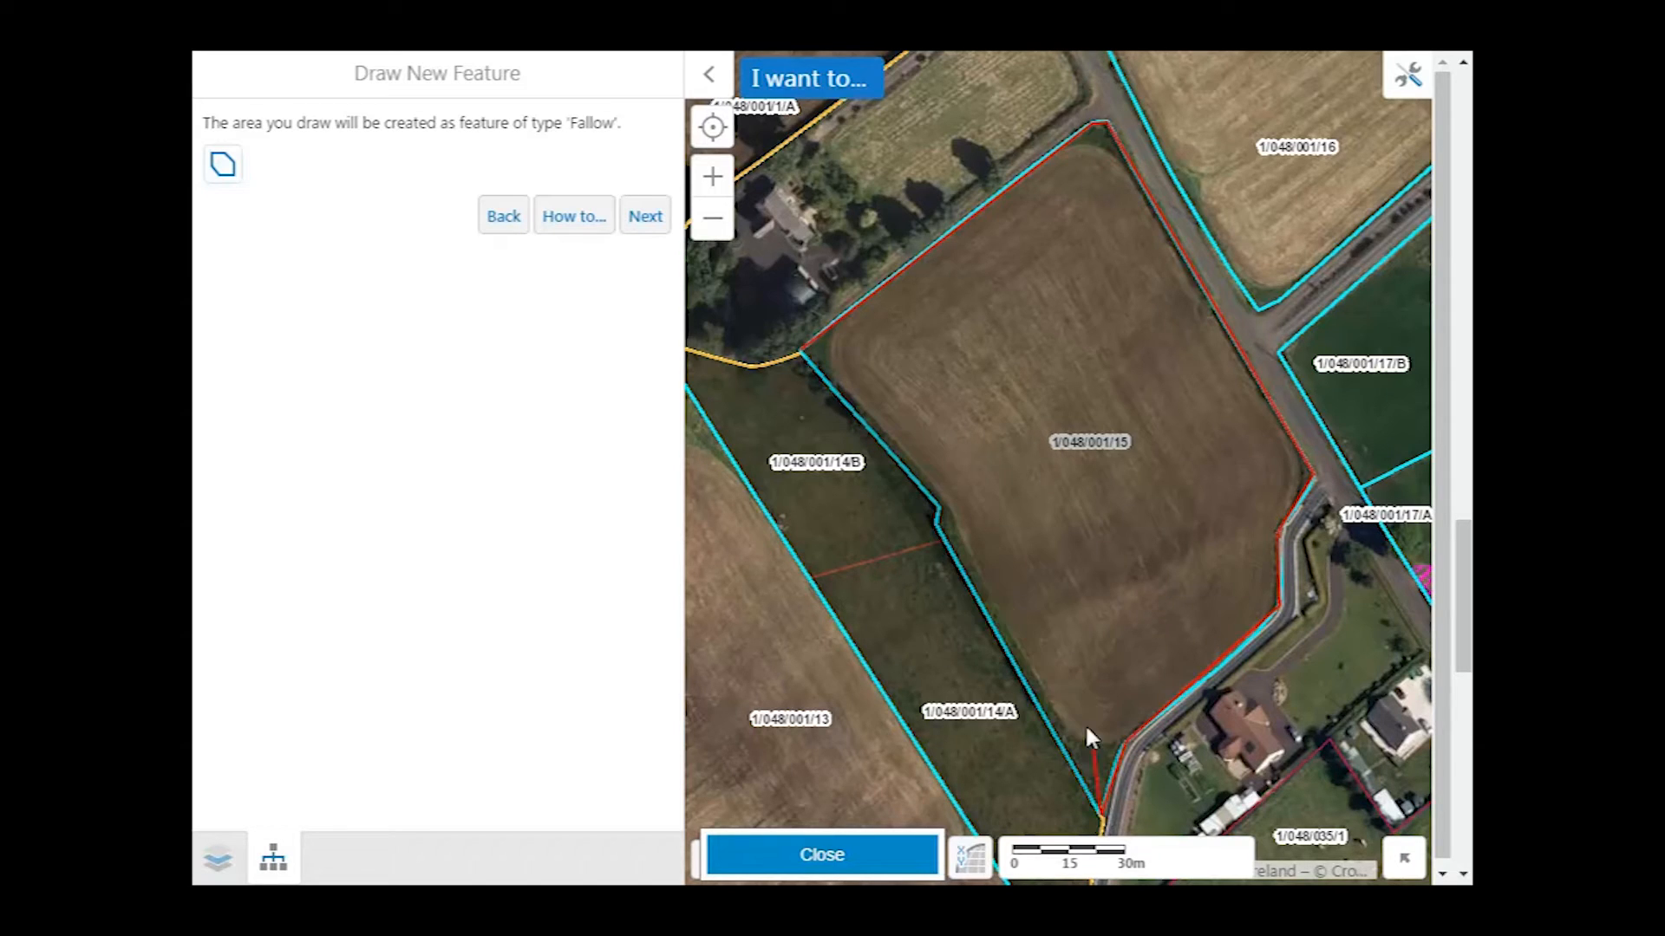
left_click(938, 526)
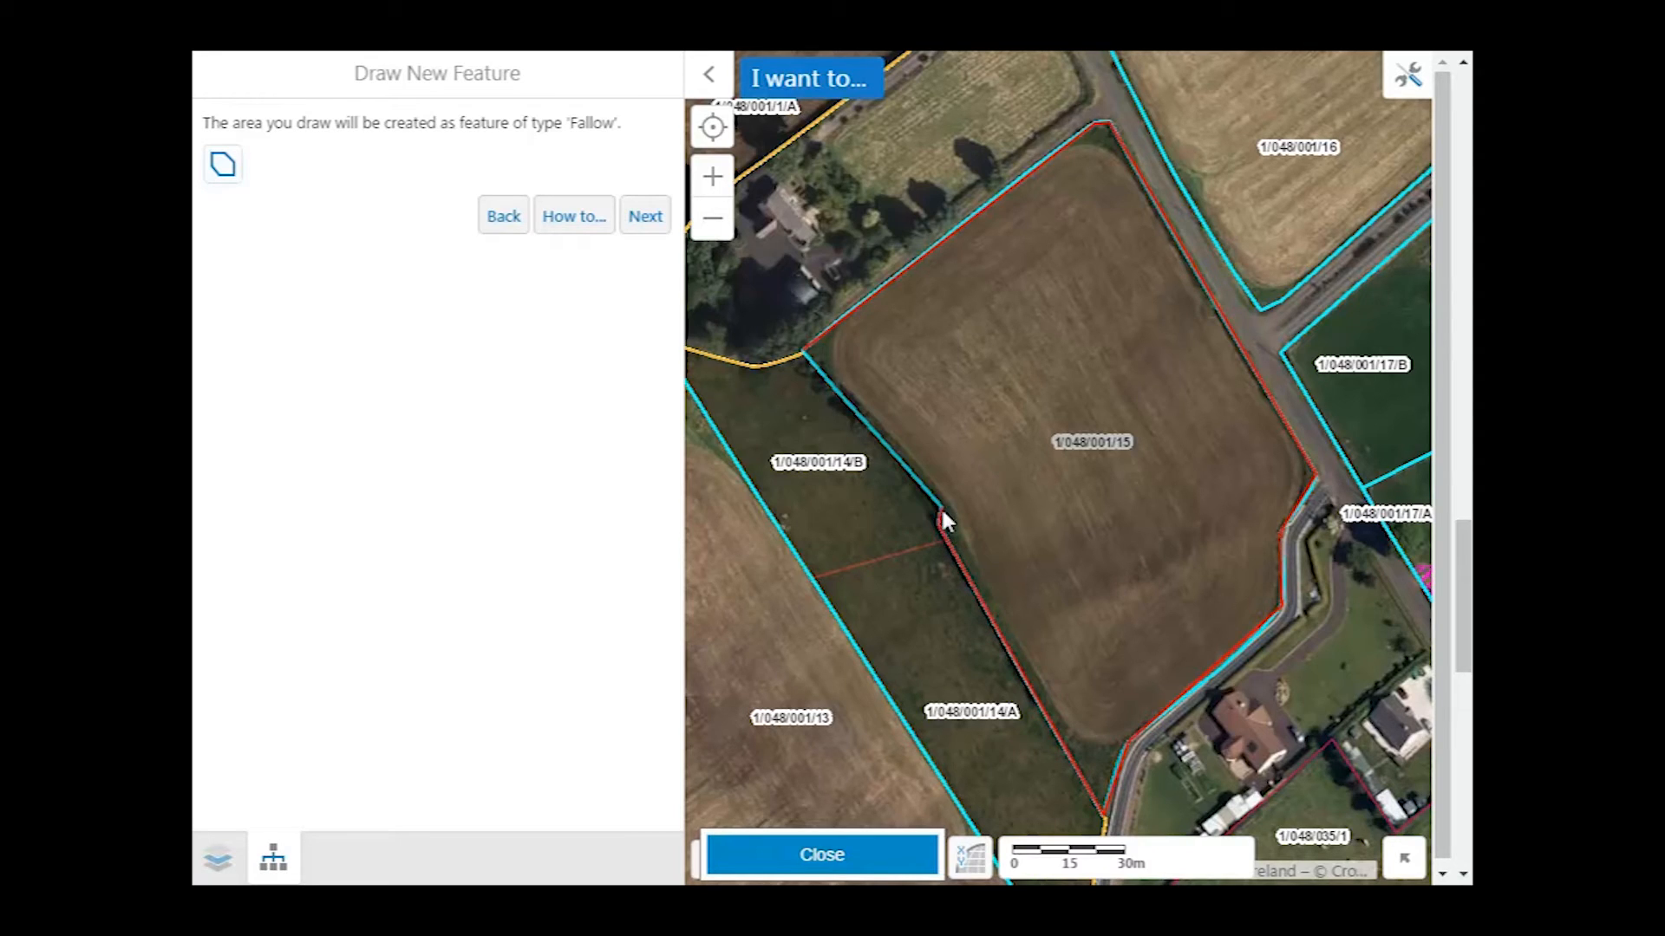
left_click(803, 352)
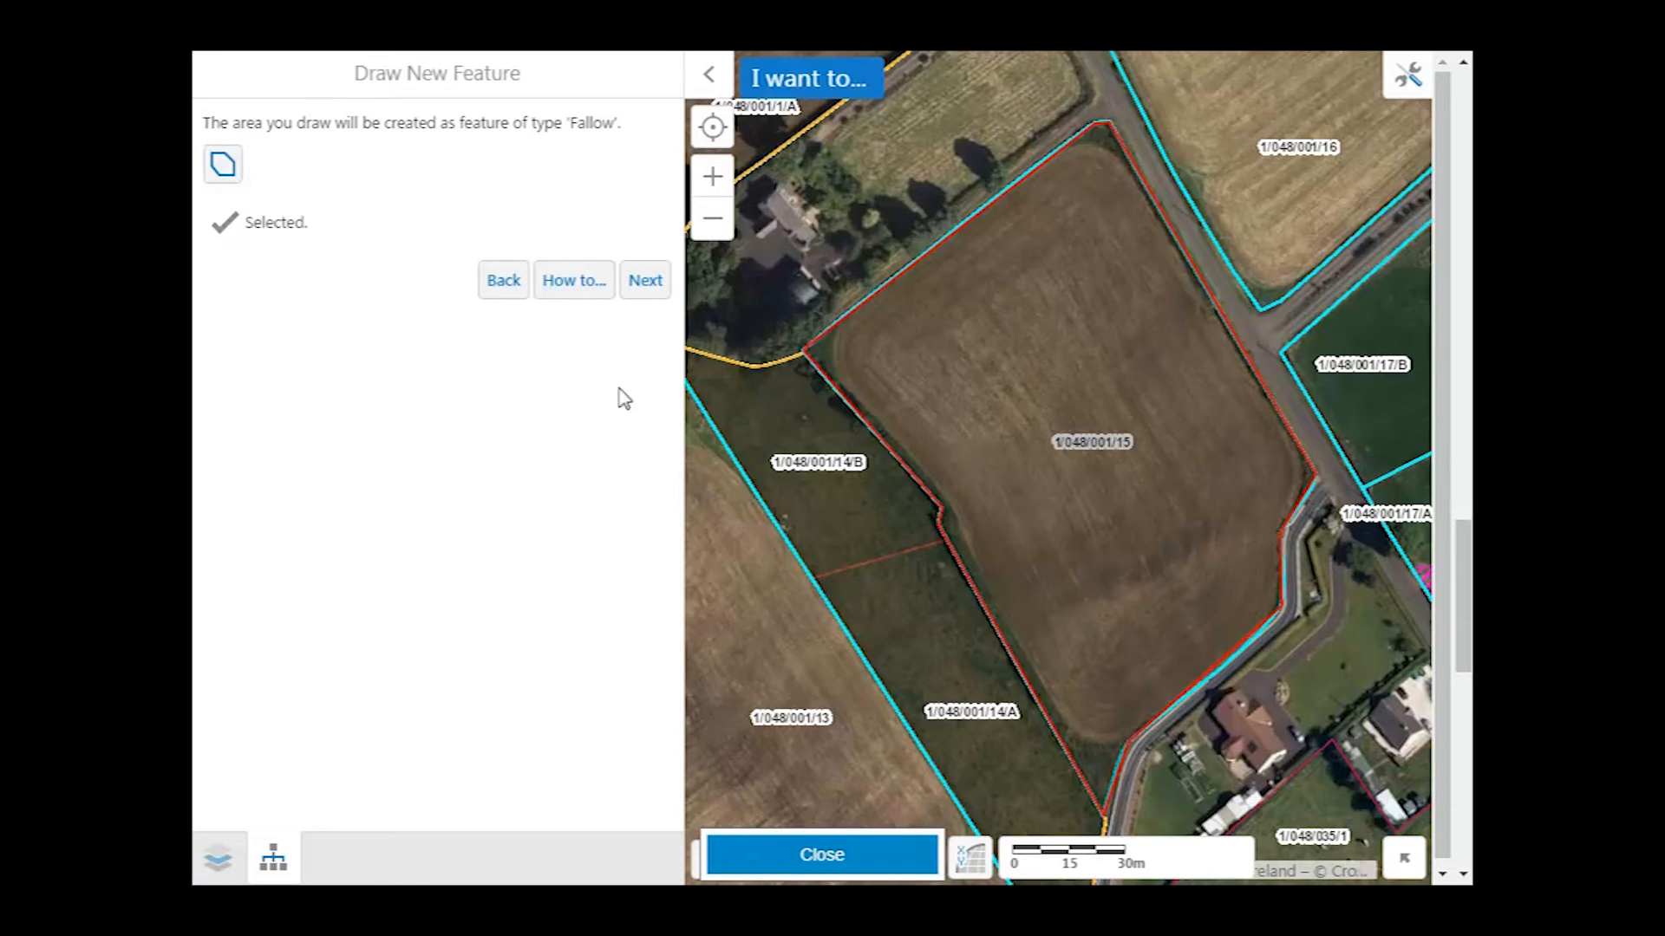
Confirm the fallow area's creation, finish the map edits and close the map.
left_click(642, 282)
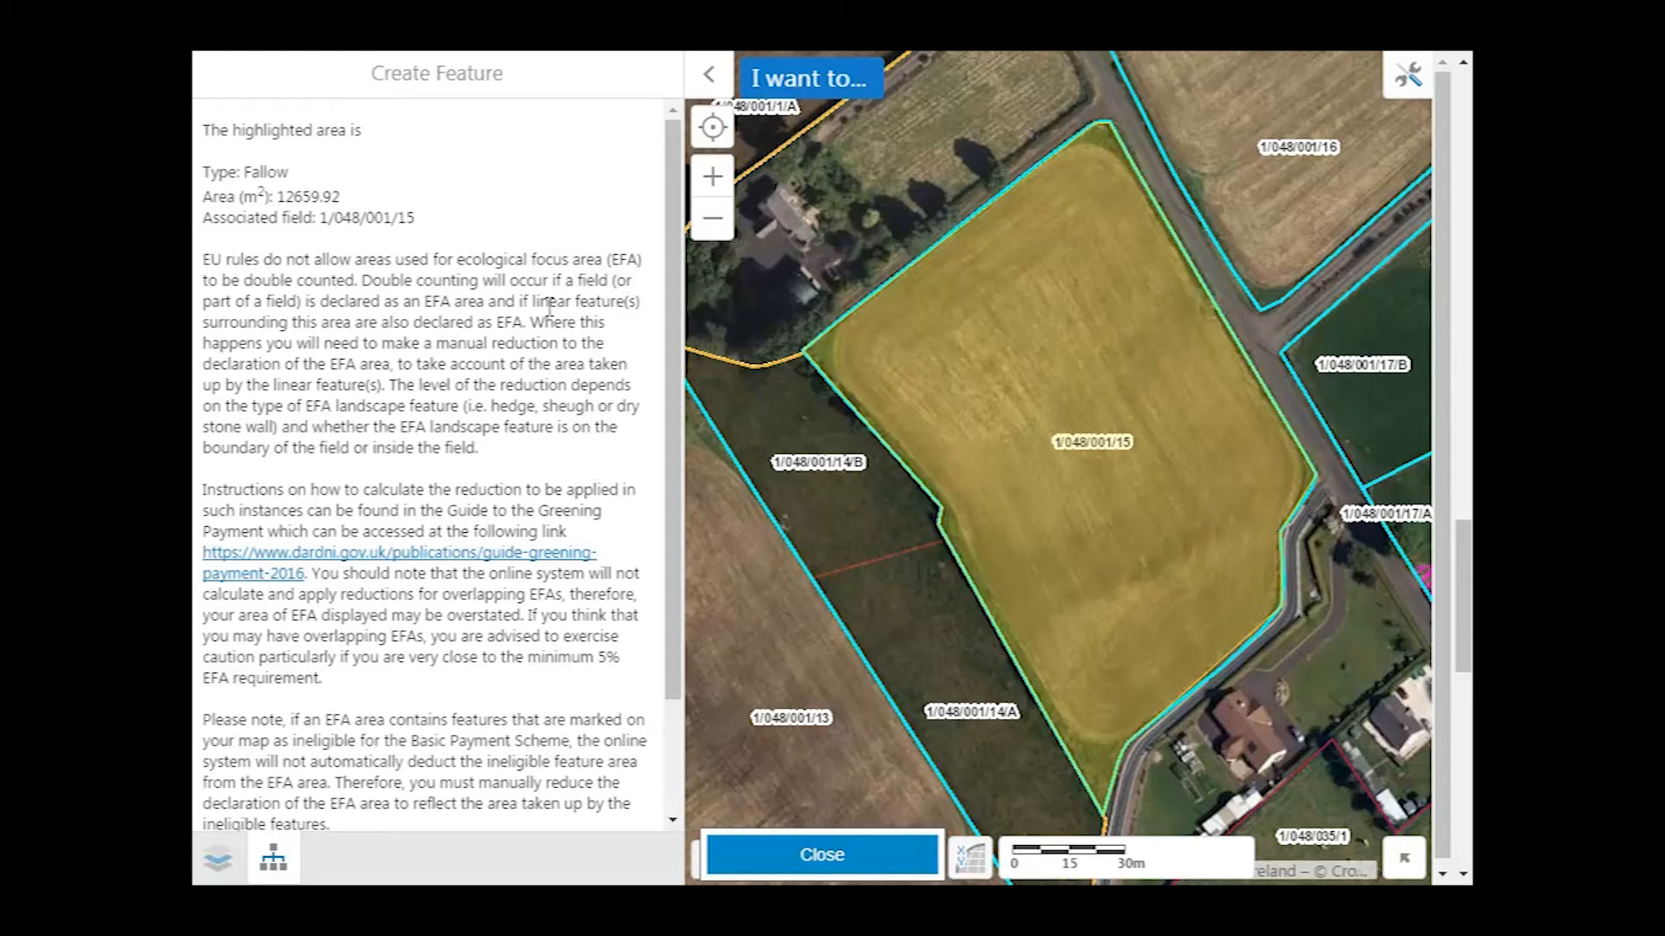
left_click_drag(664, 327, 667, 460)
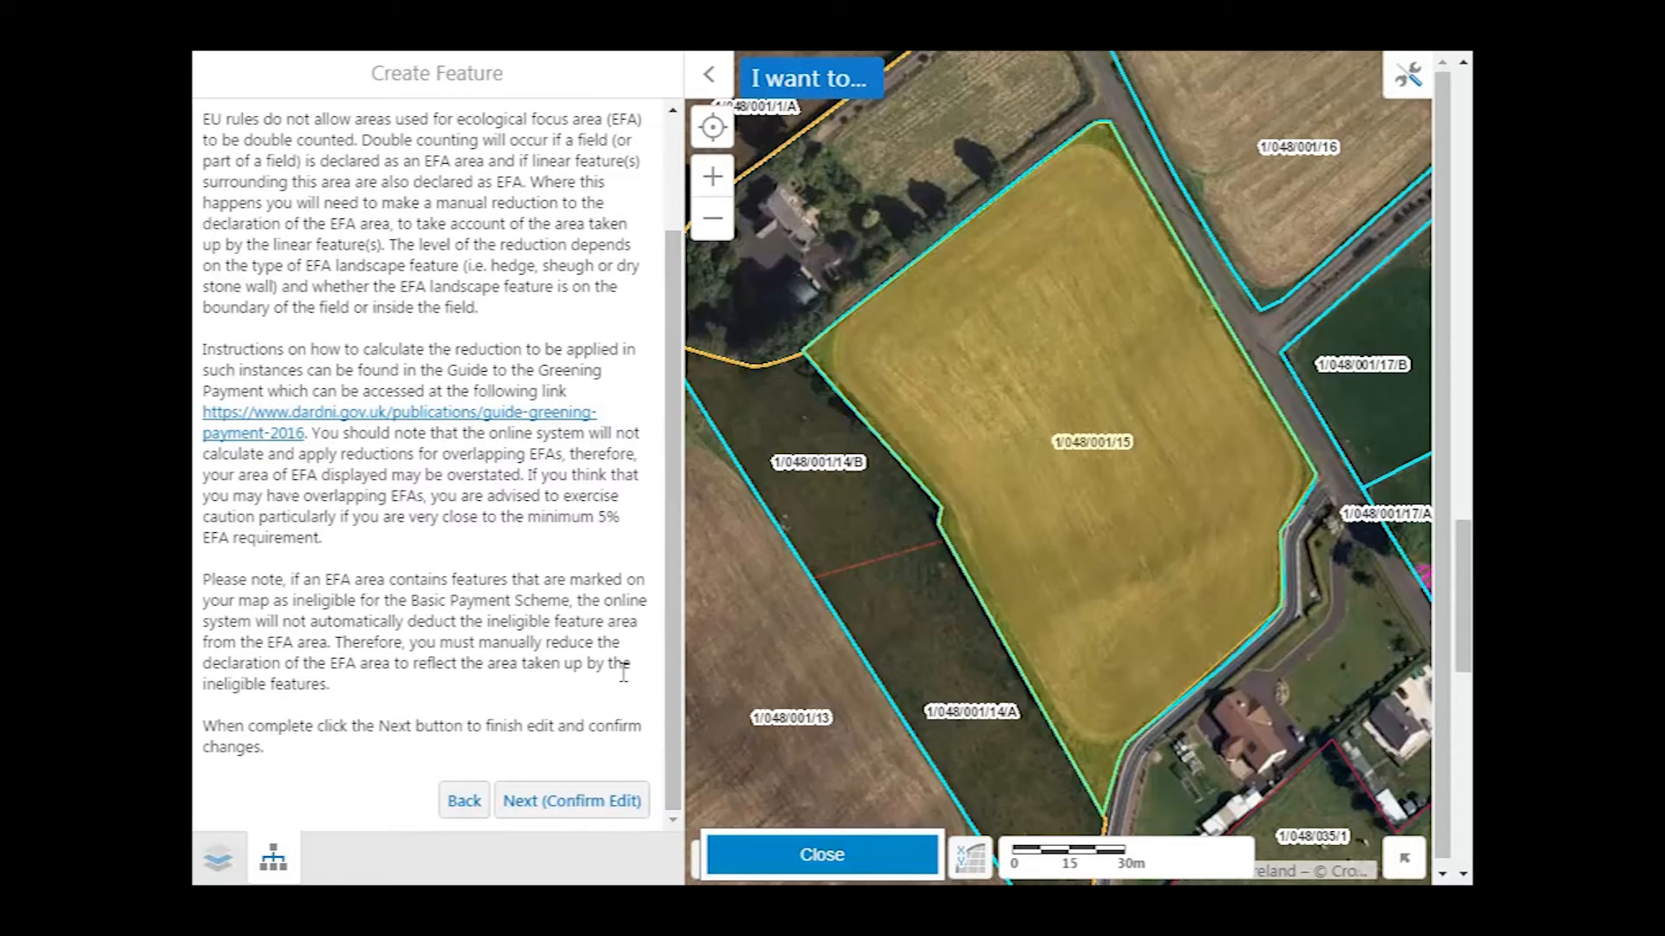
left_click(551, 802)
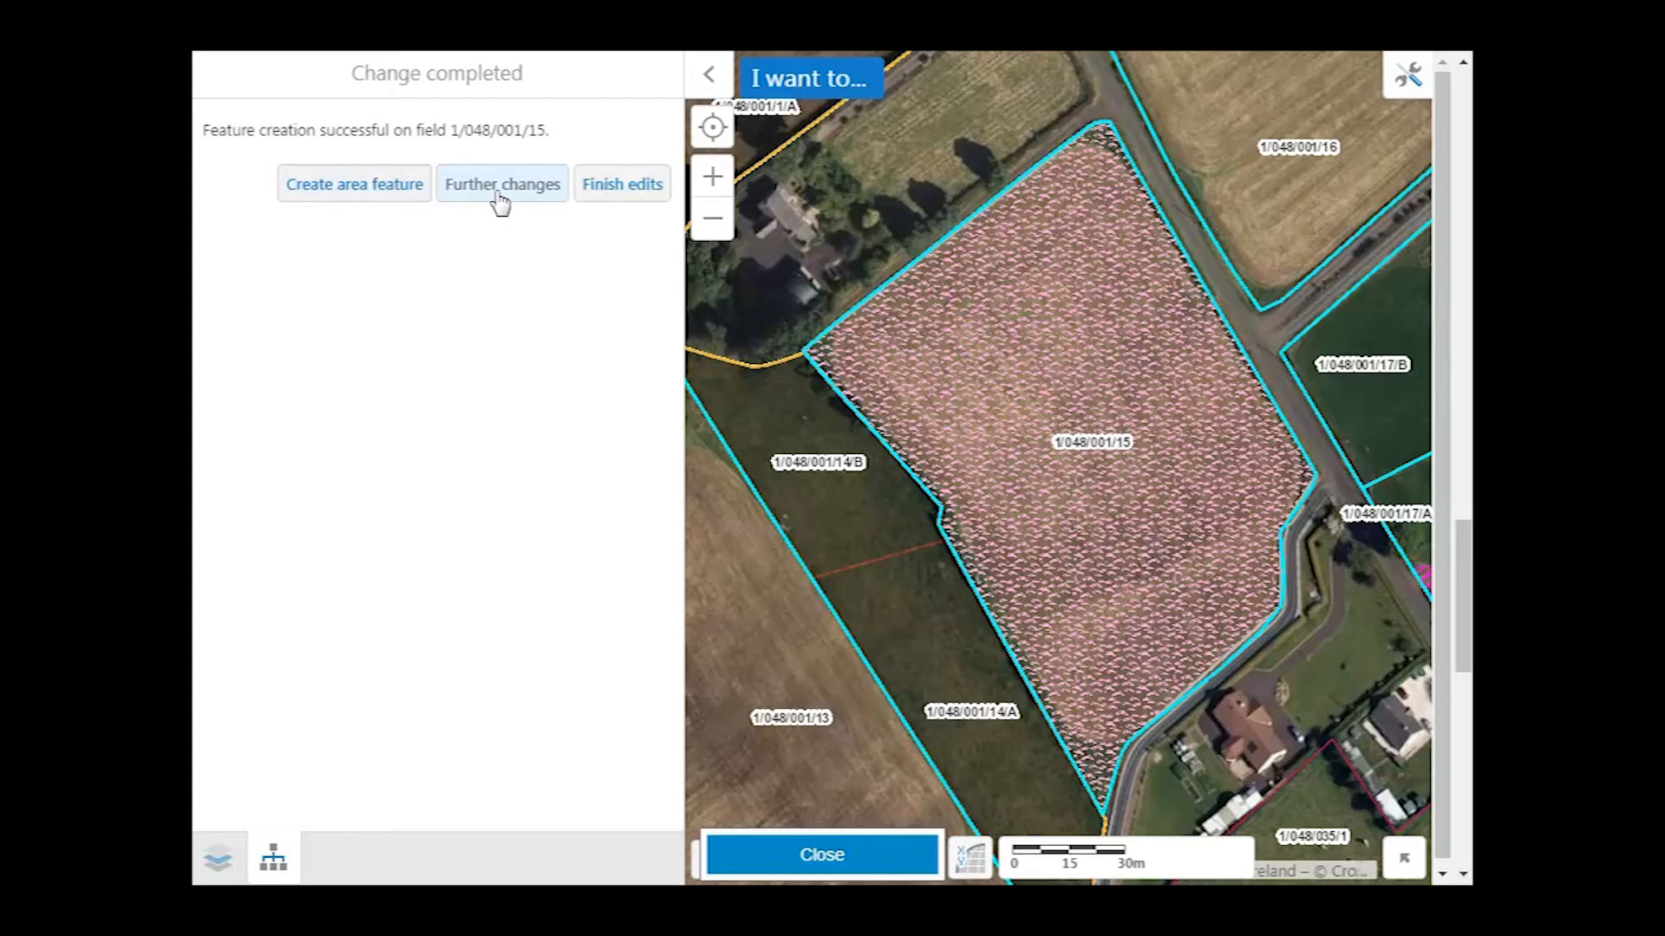
left_click(623, 185)
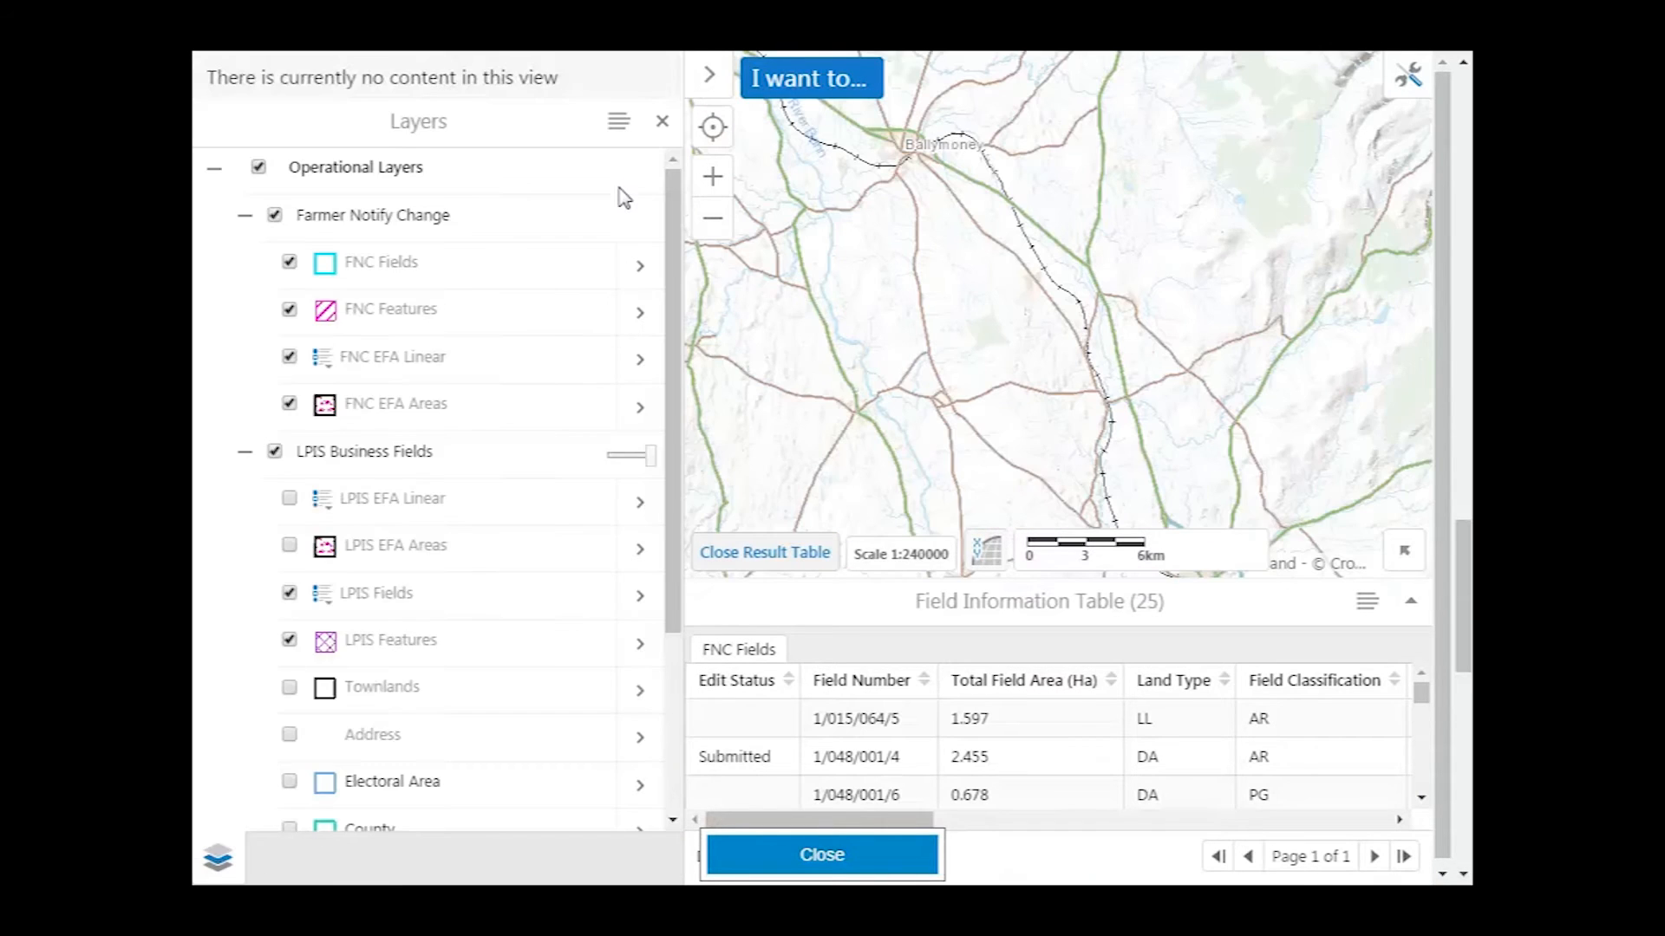
left_click(799, 857)
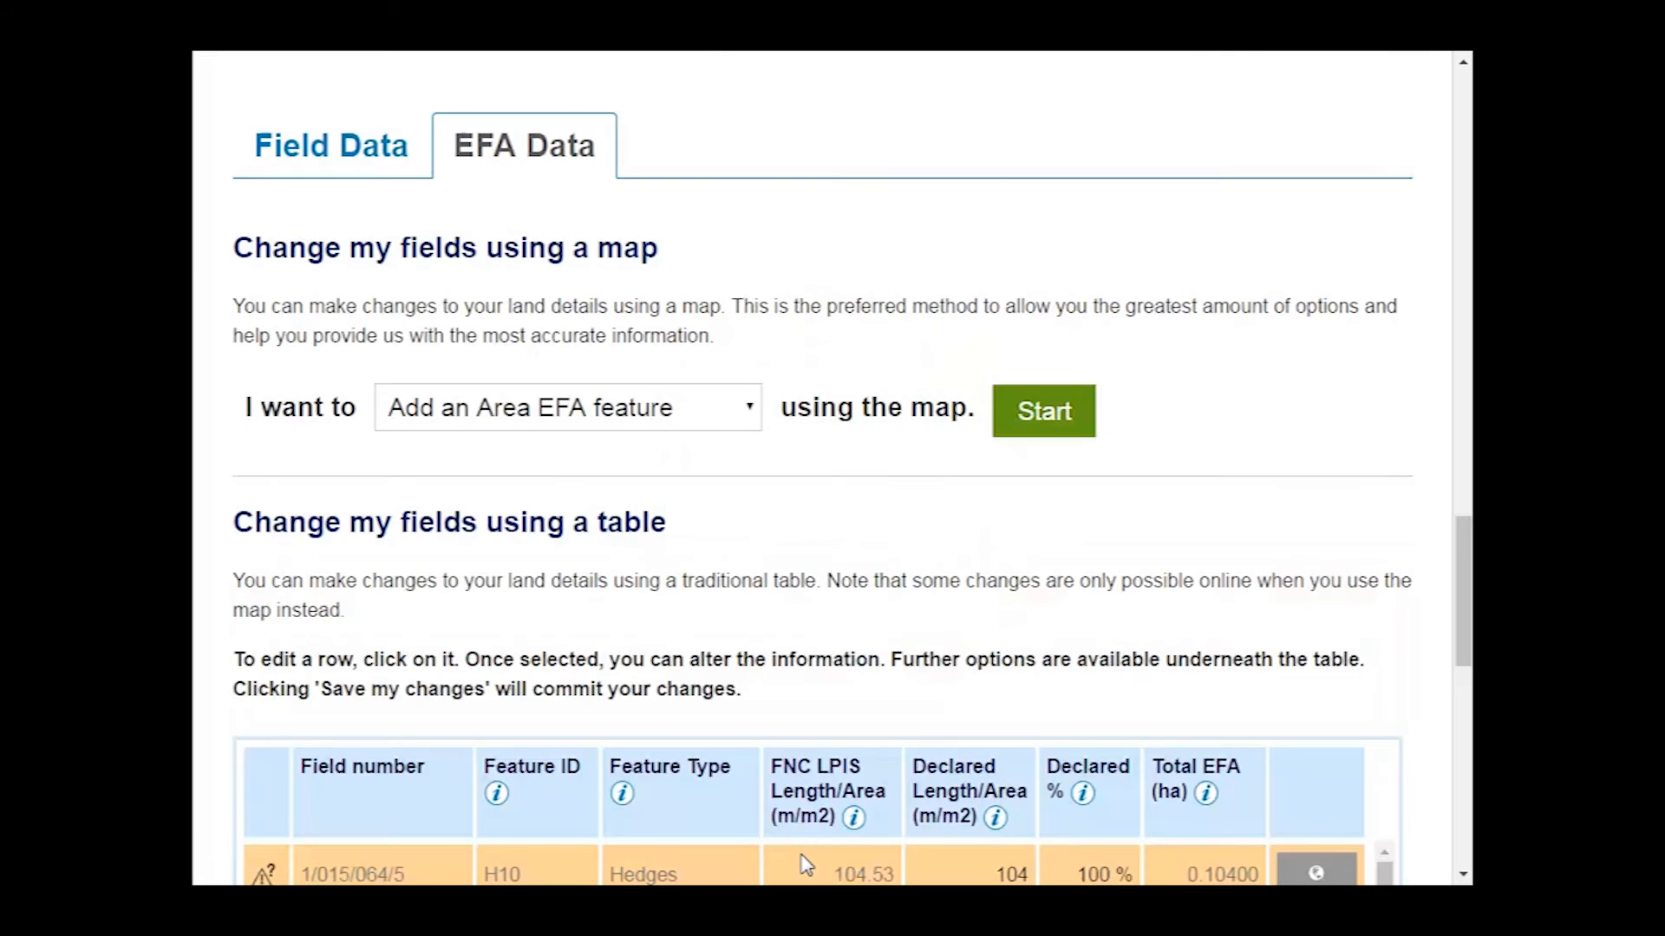
Declare an area of 12659 m² for fallow feature F1 of field 1/048/001/15 and save the changes.
left_click_drag(1465, 551, 1459, 652)
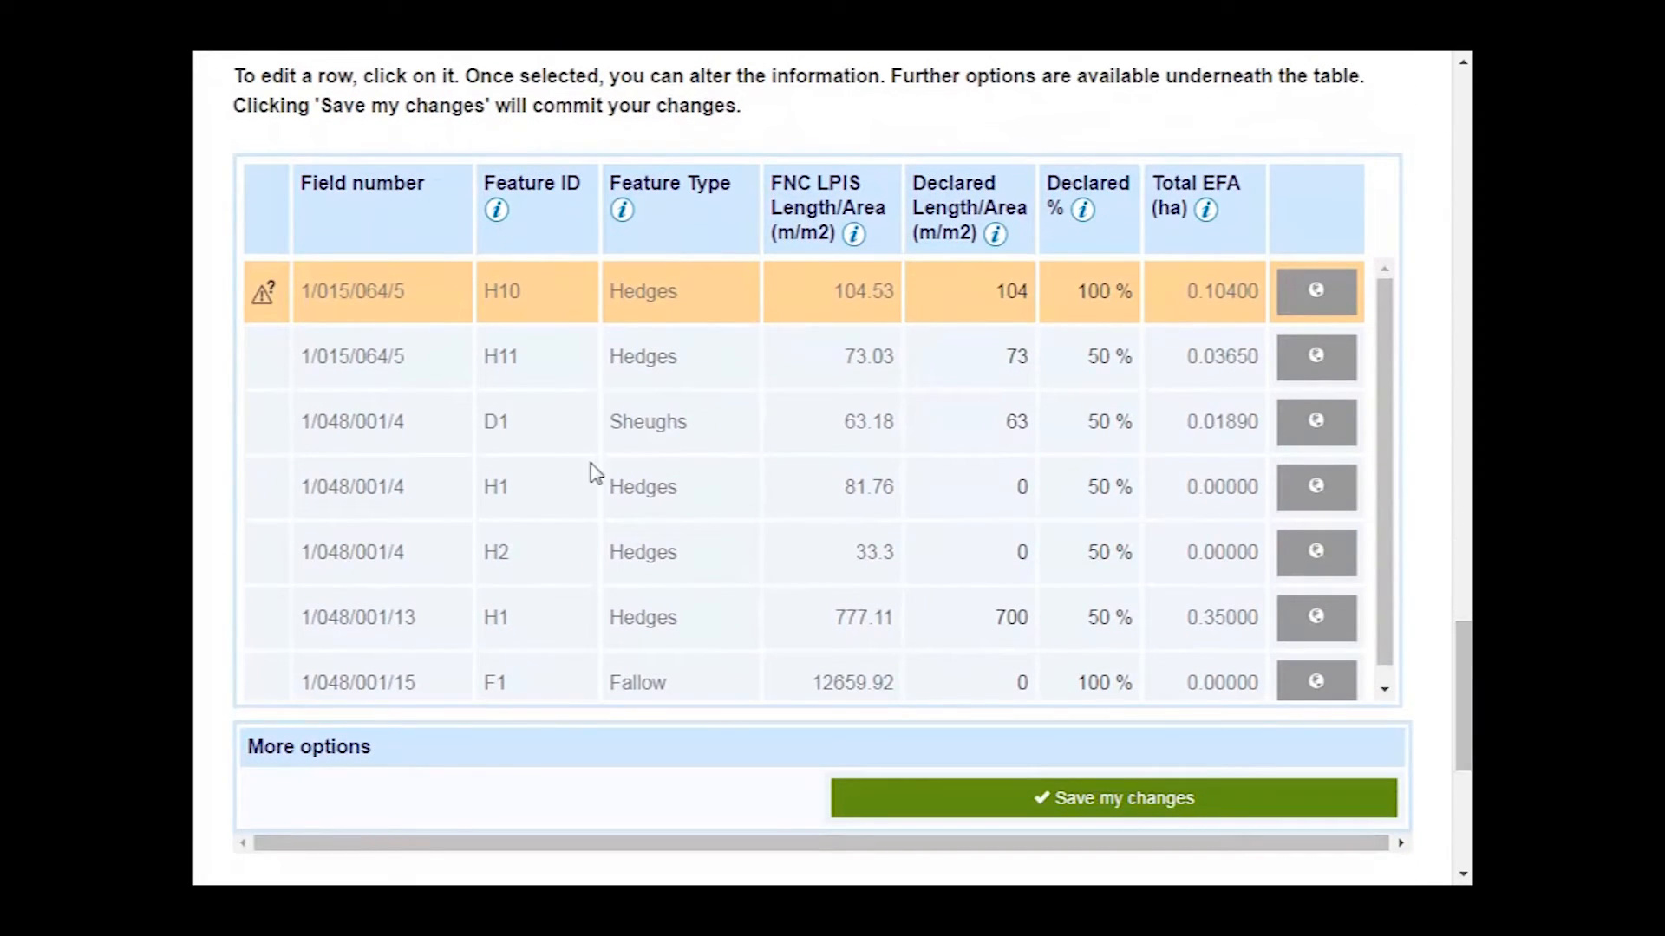
left_click_drag(1385, 422, 1382, 485)
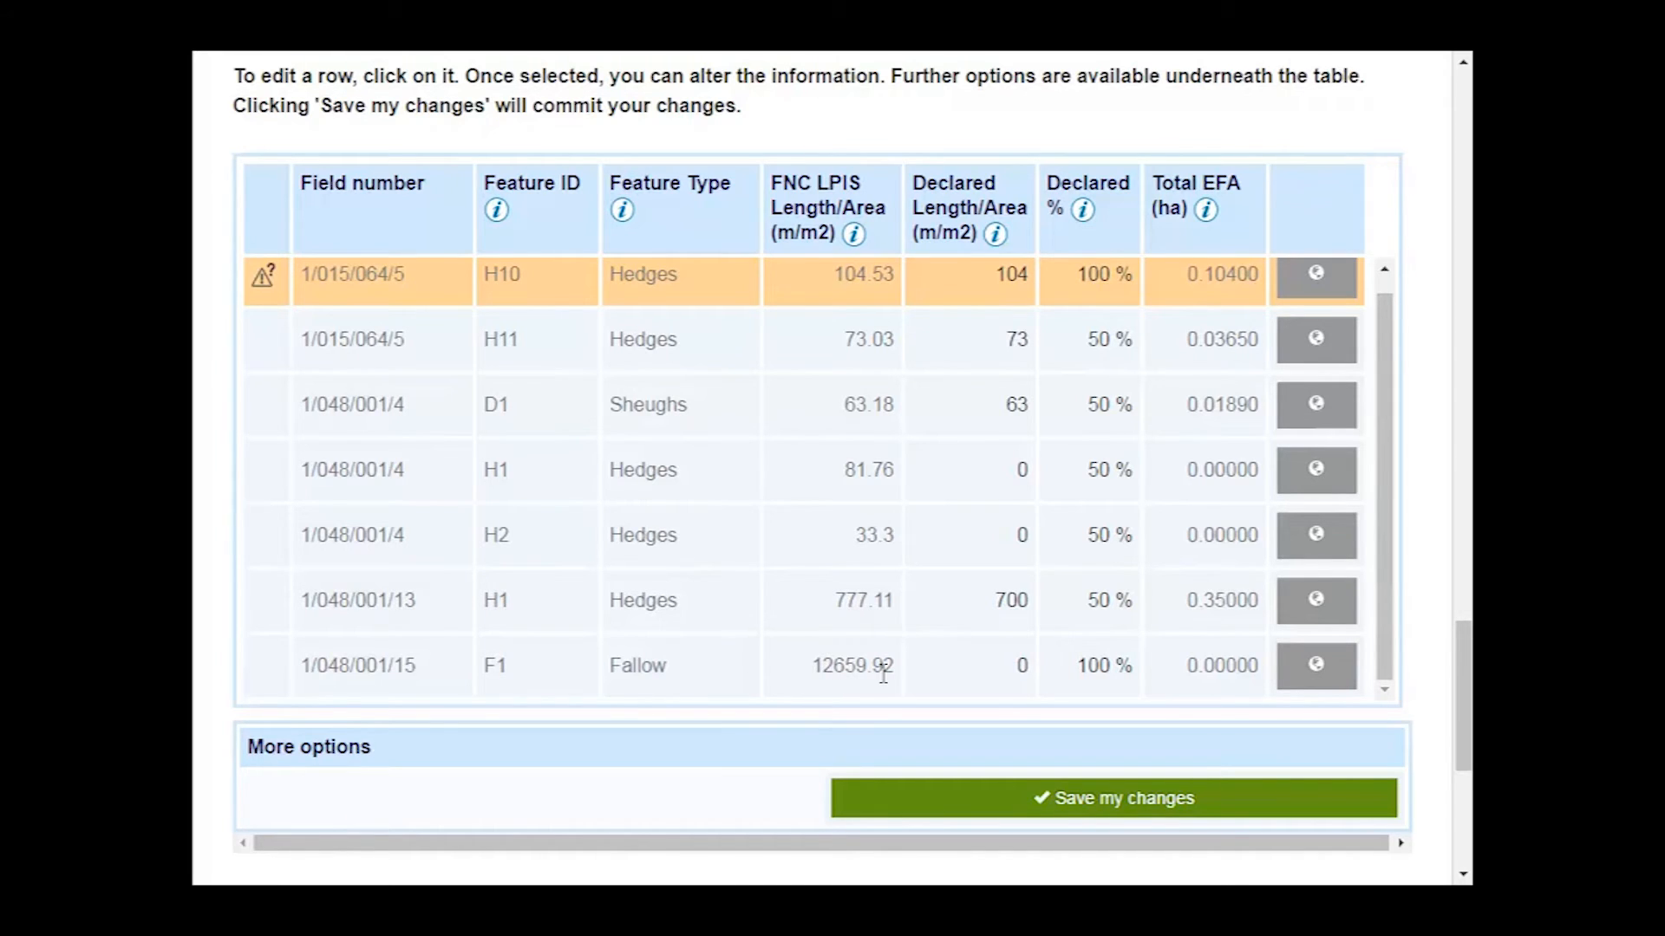
left_click(1020, 668)
left_click_drag(958, 668, 895, 676)
type("1")
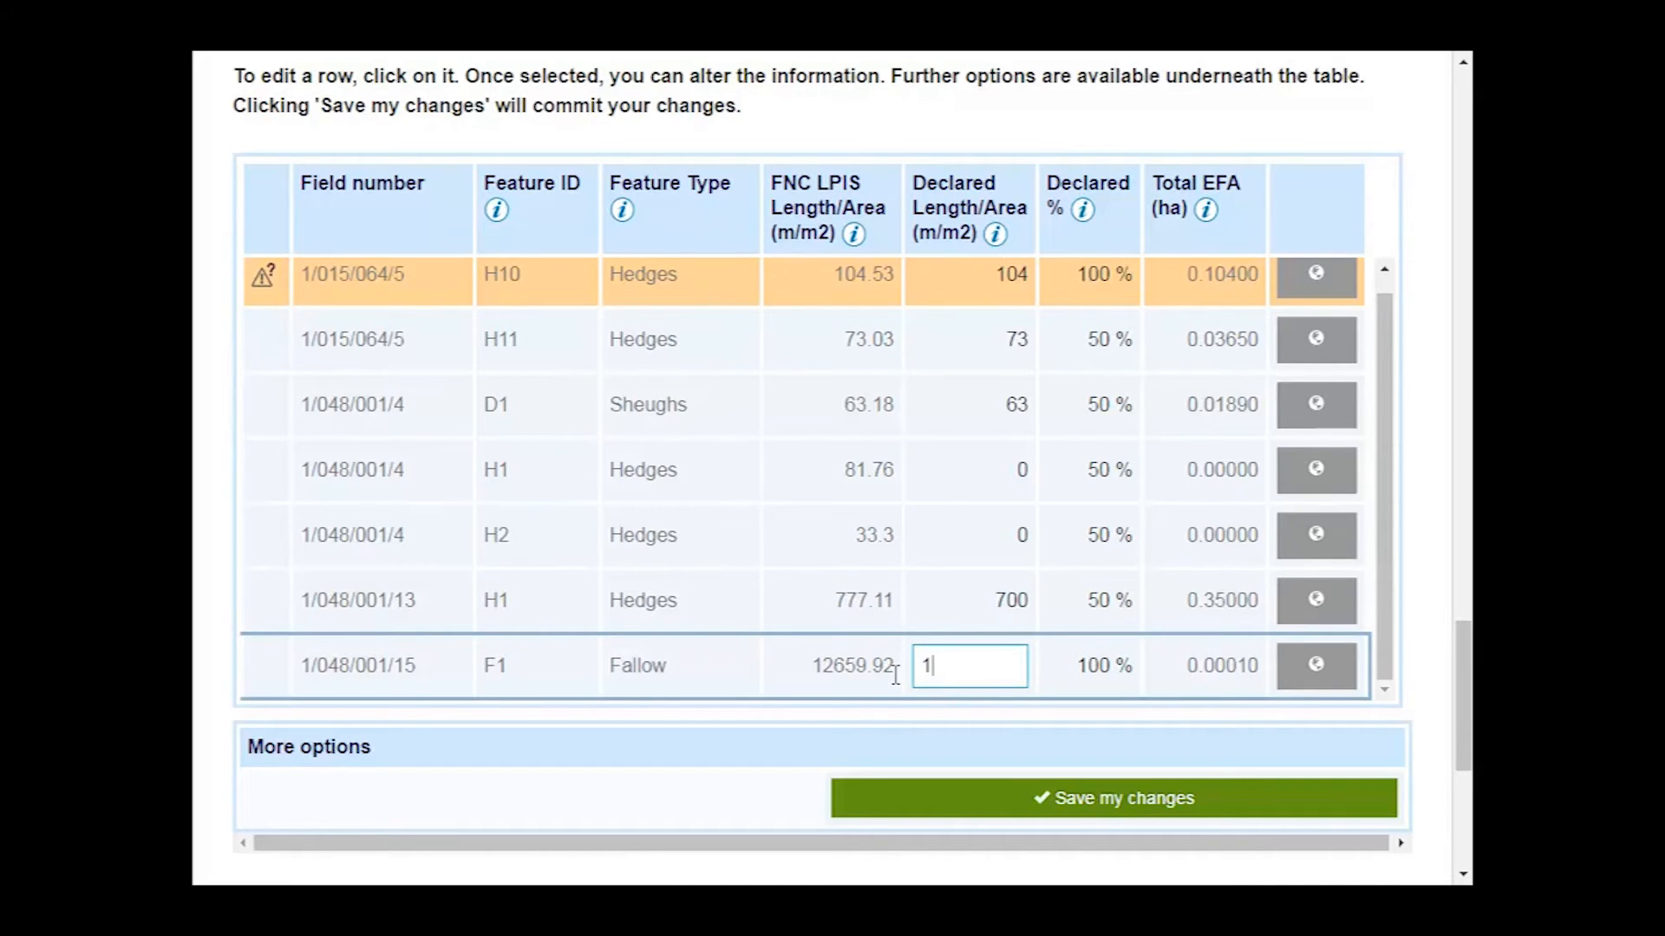
type("2659")
scroll(898, 685, "down", 1)
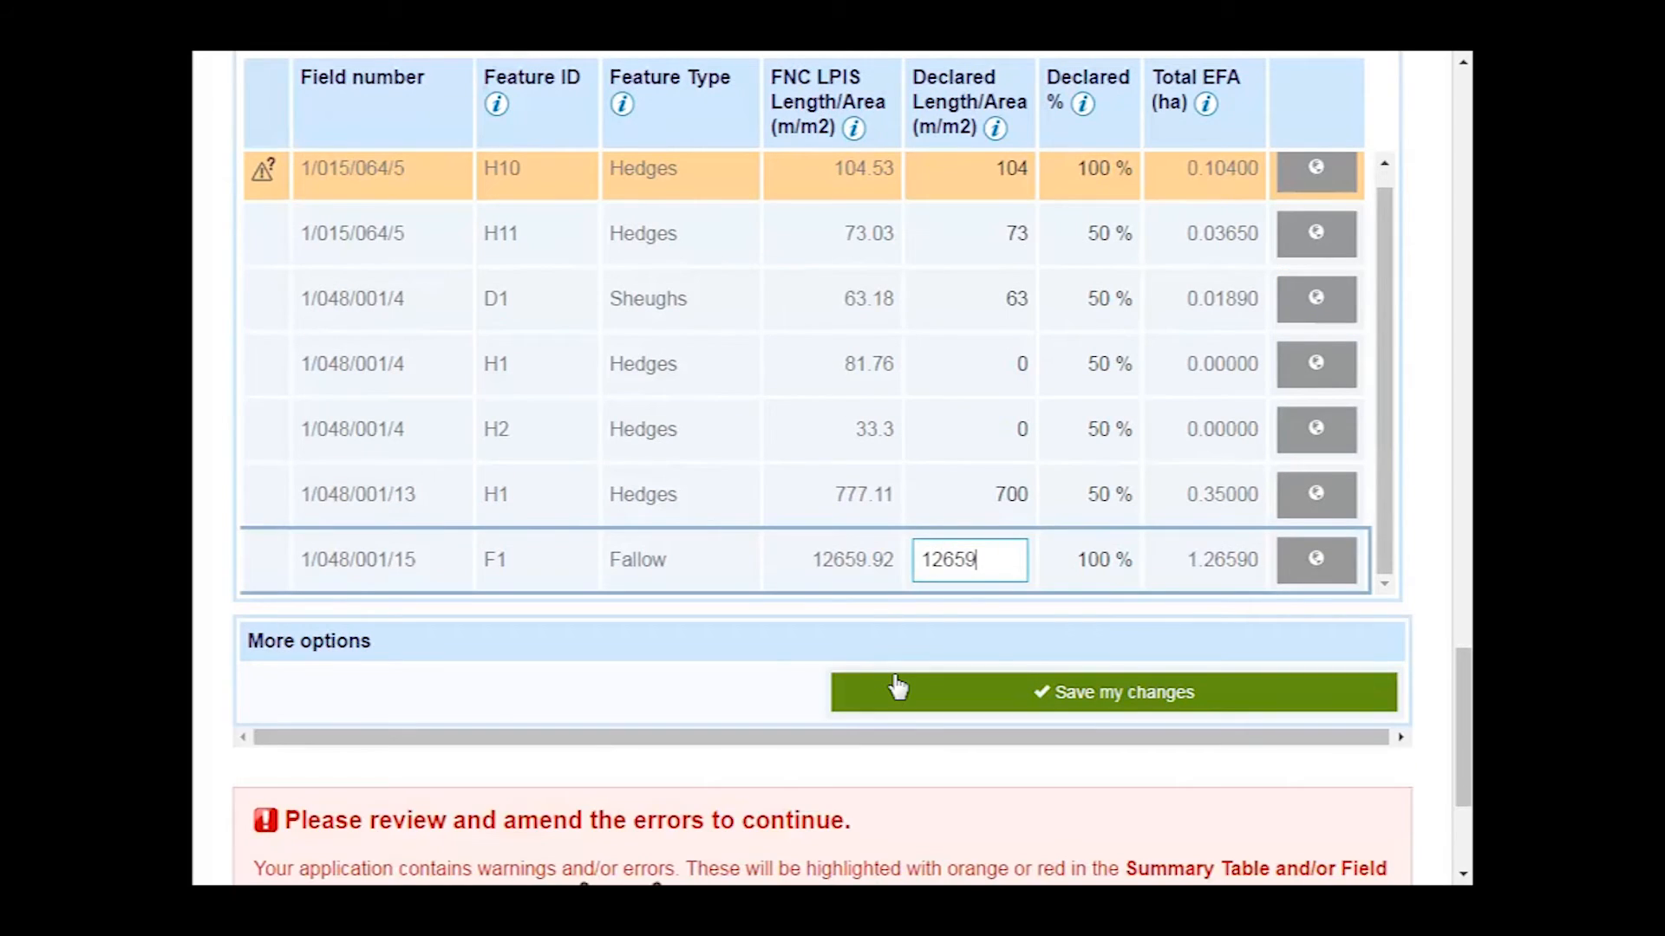
key("Return")
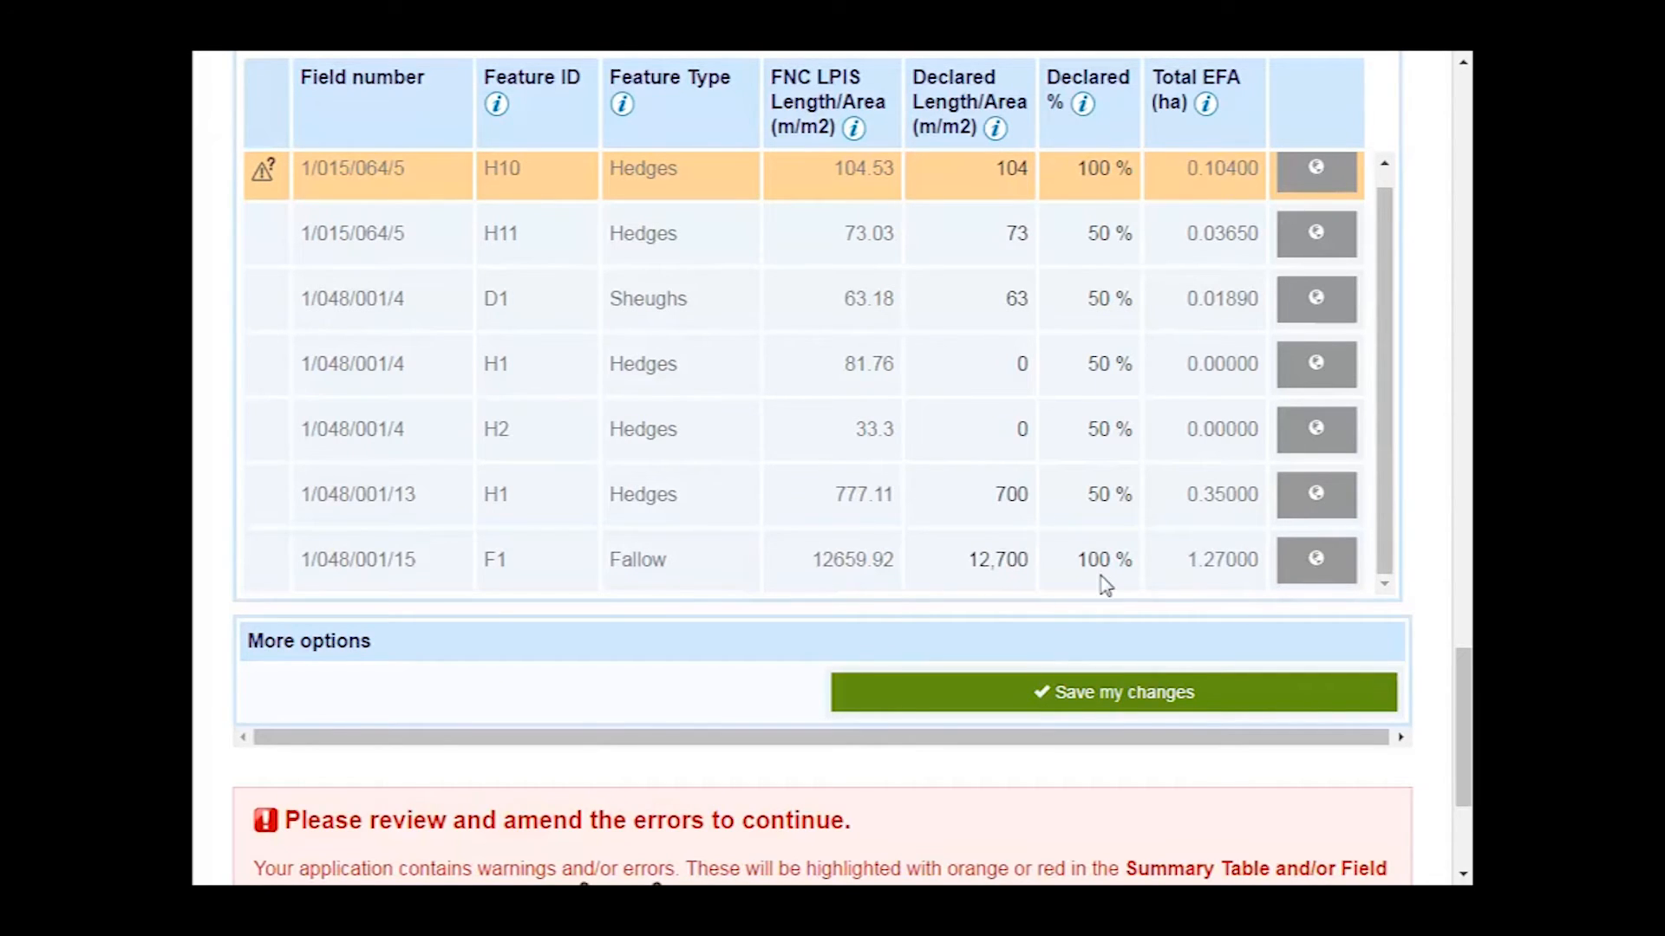
left_click(1126, 701)
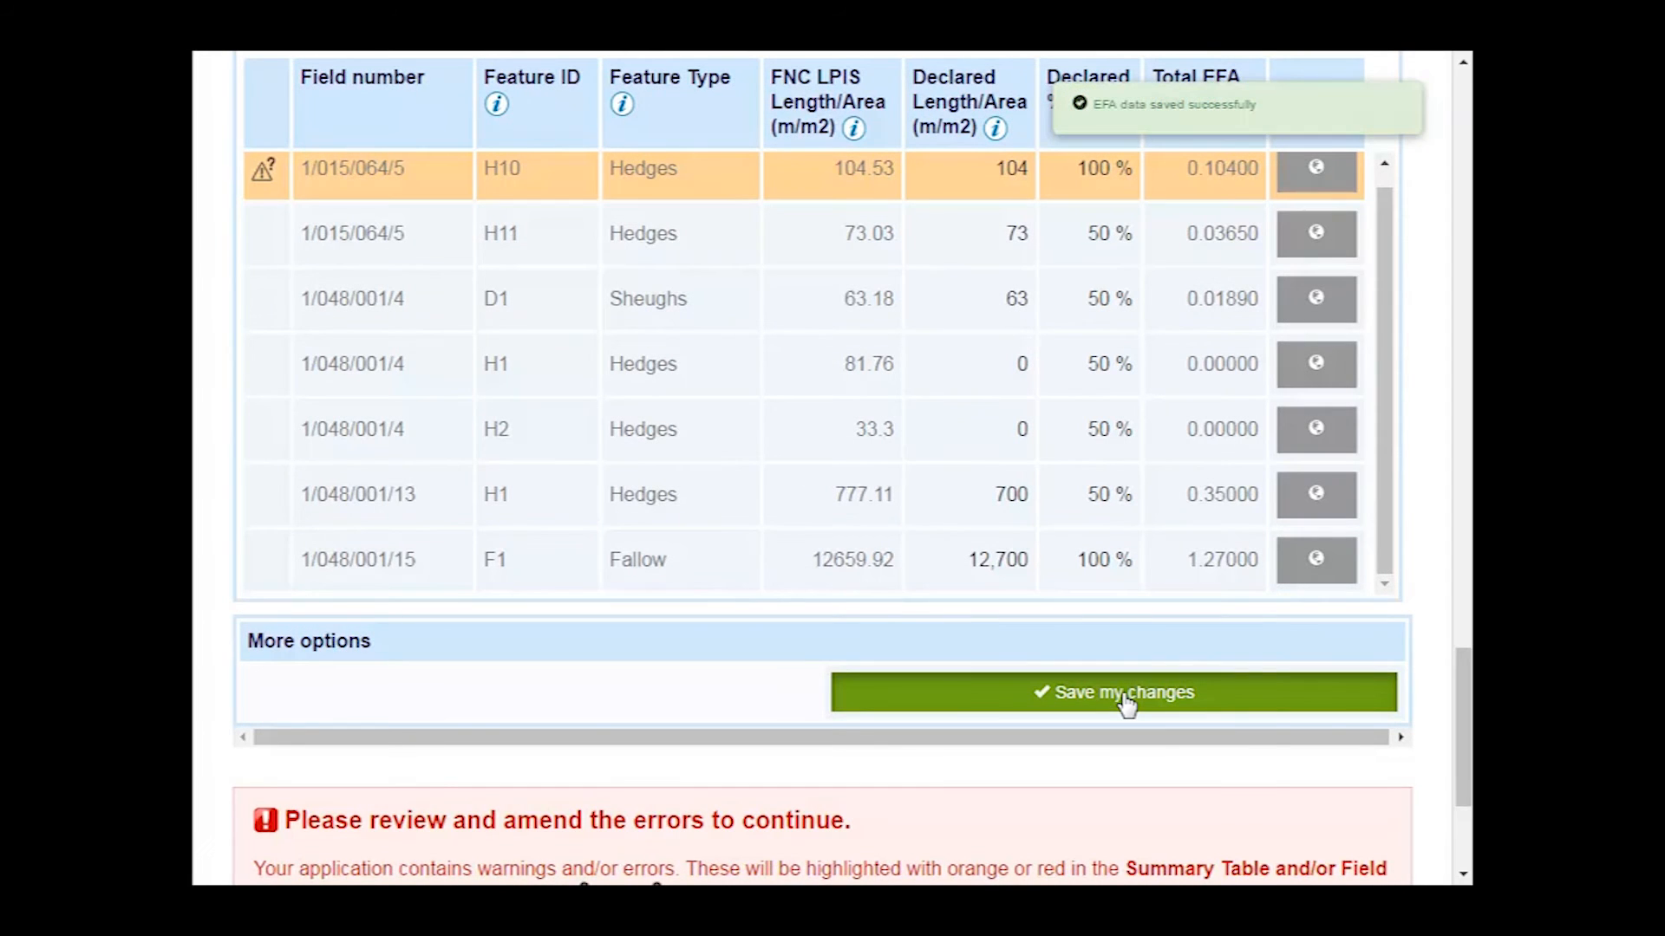
Choose to change an EFA linear feature using the map and start that edit.
mouse_move(1084, 95)
left_click_drag(1464, 694, 1463, 590)
scroll(385, 351, "up", 8)
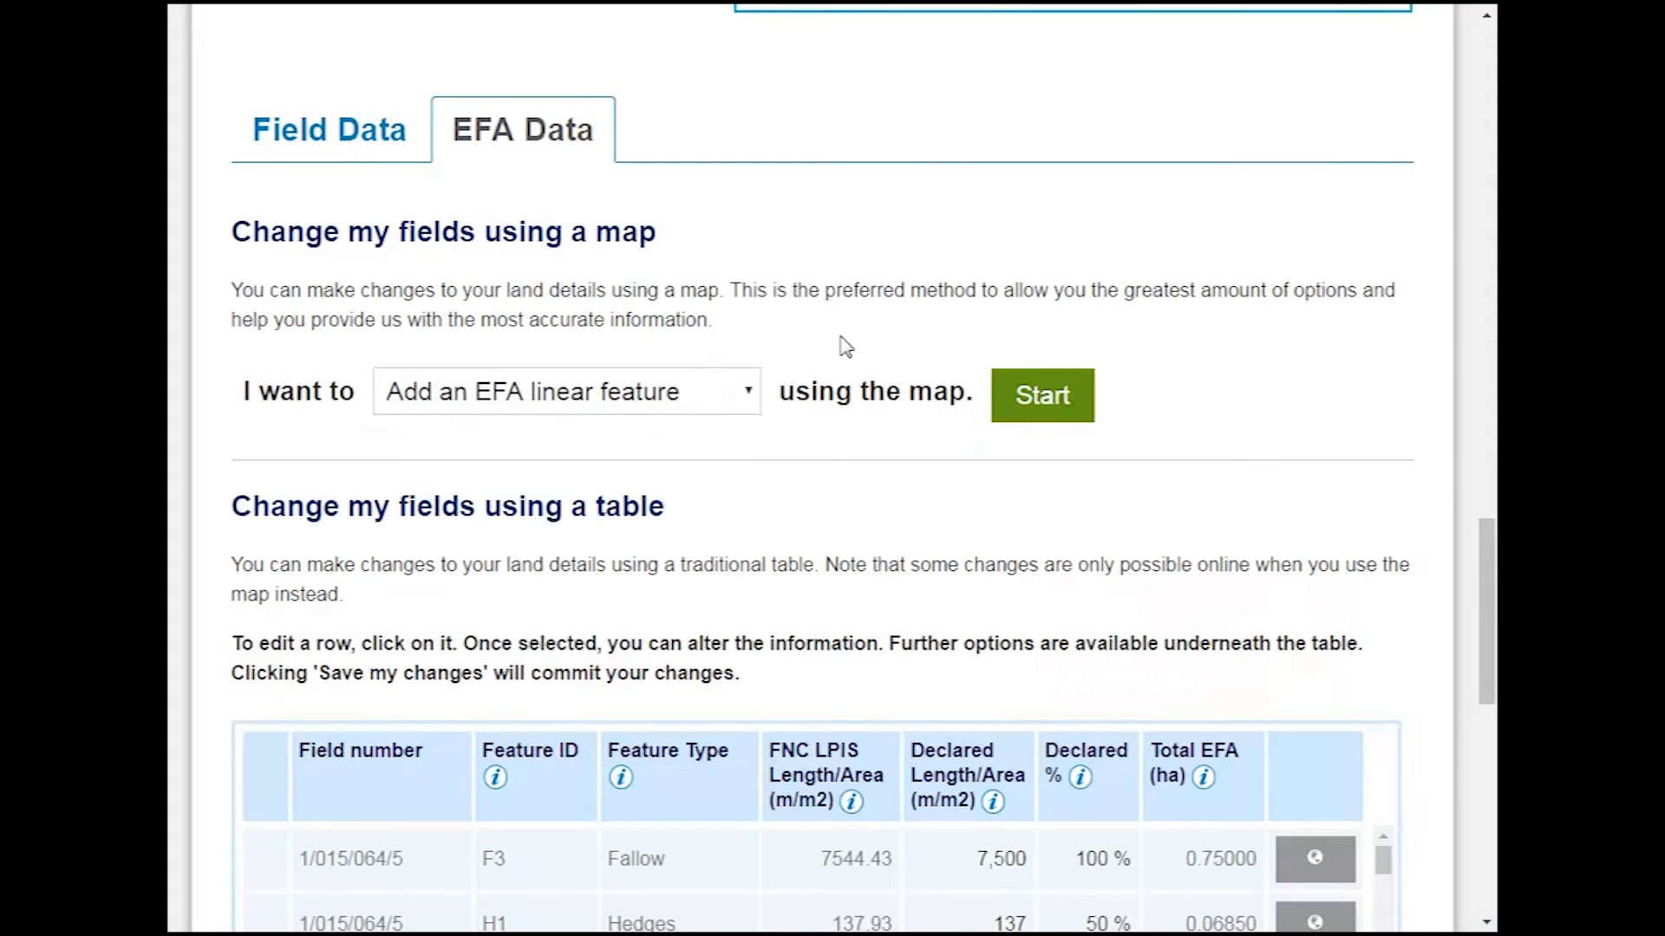
left_click(744, 400)
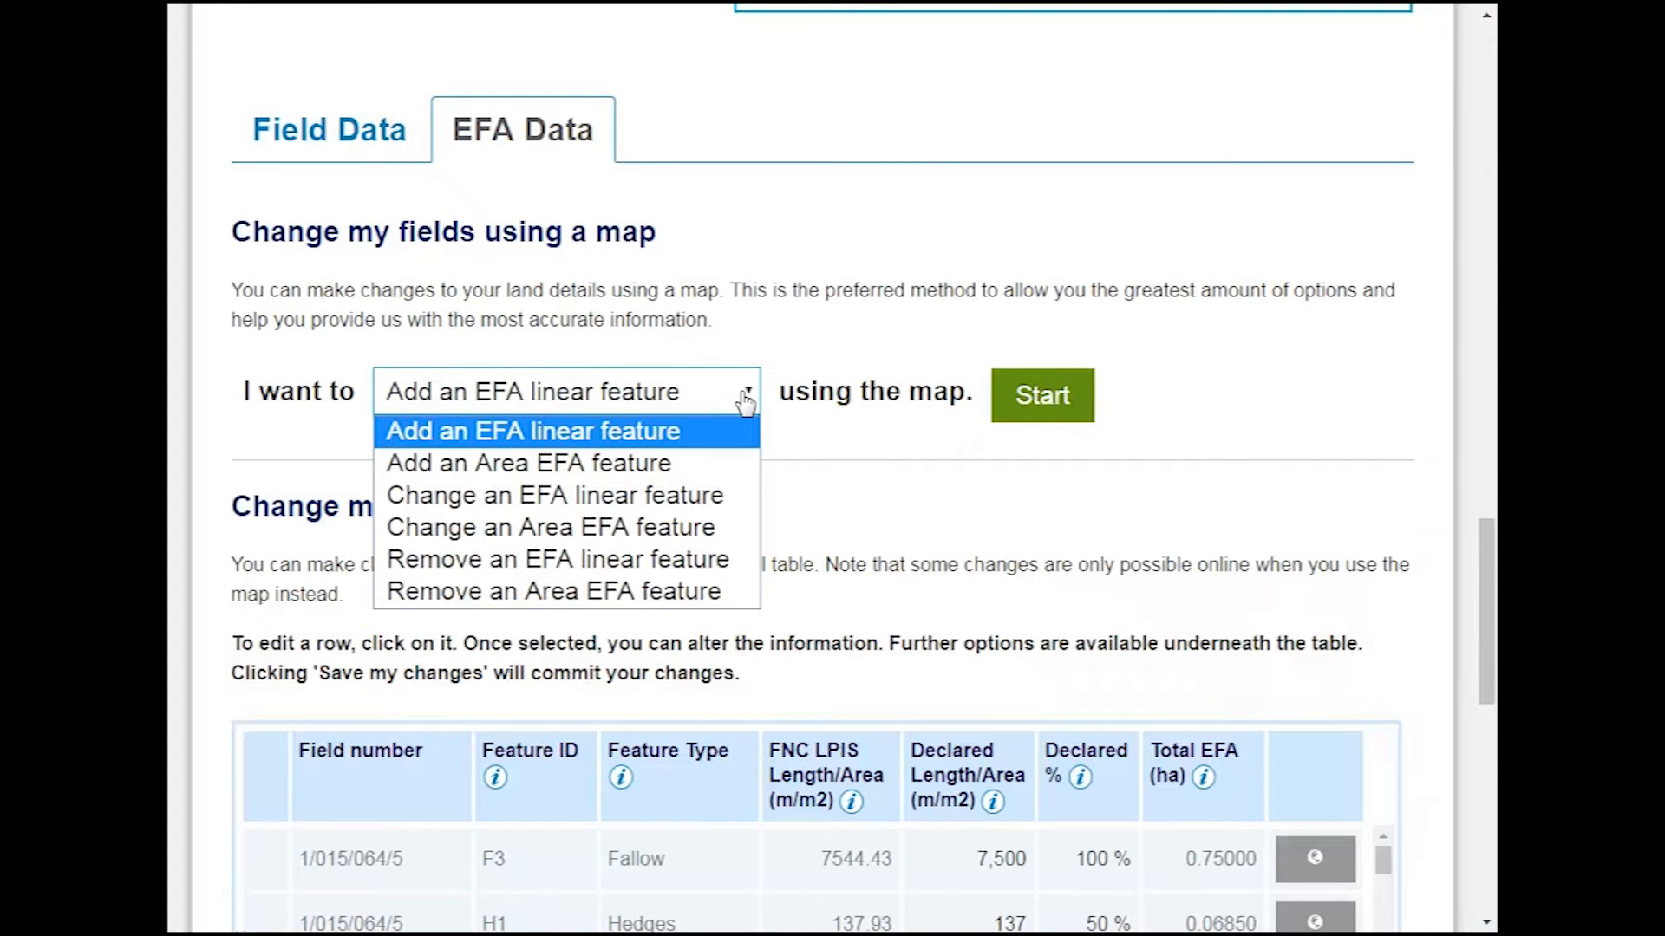
left_click(589, 498)
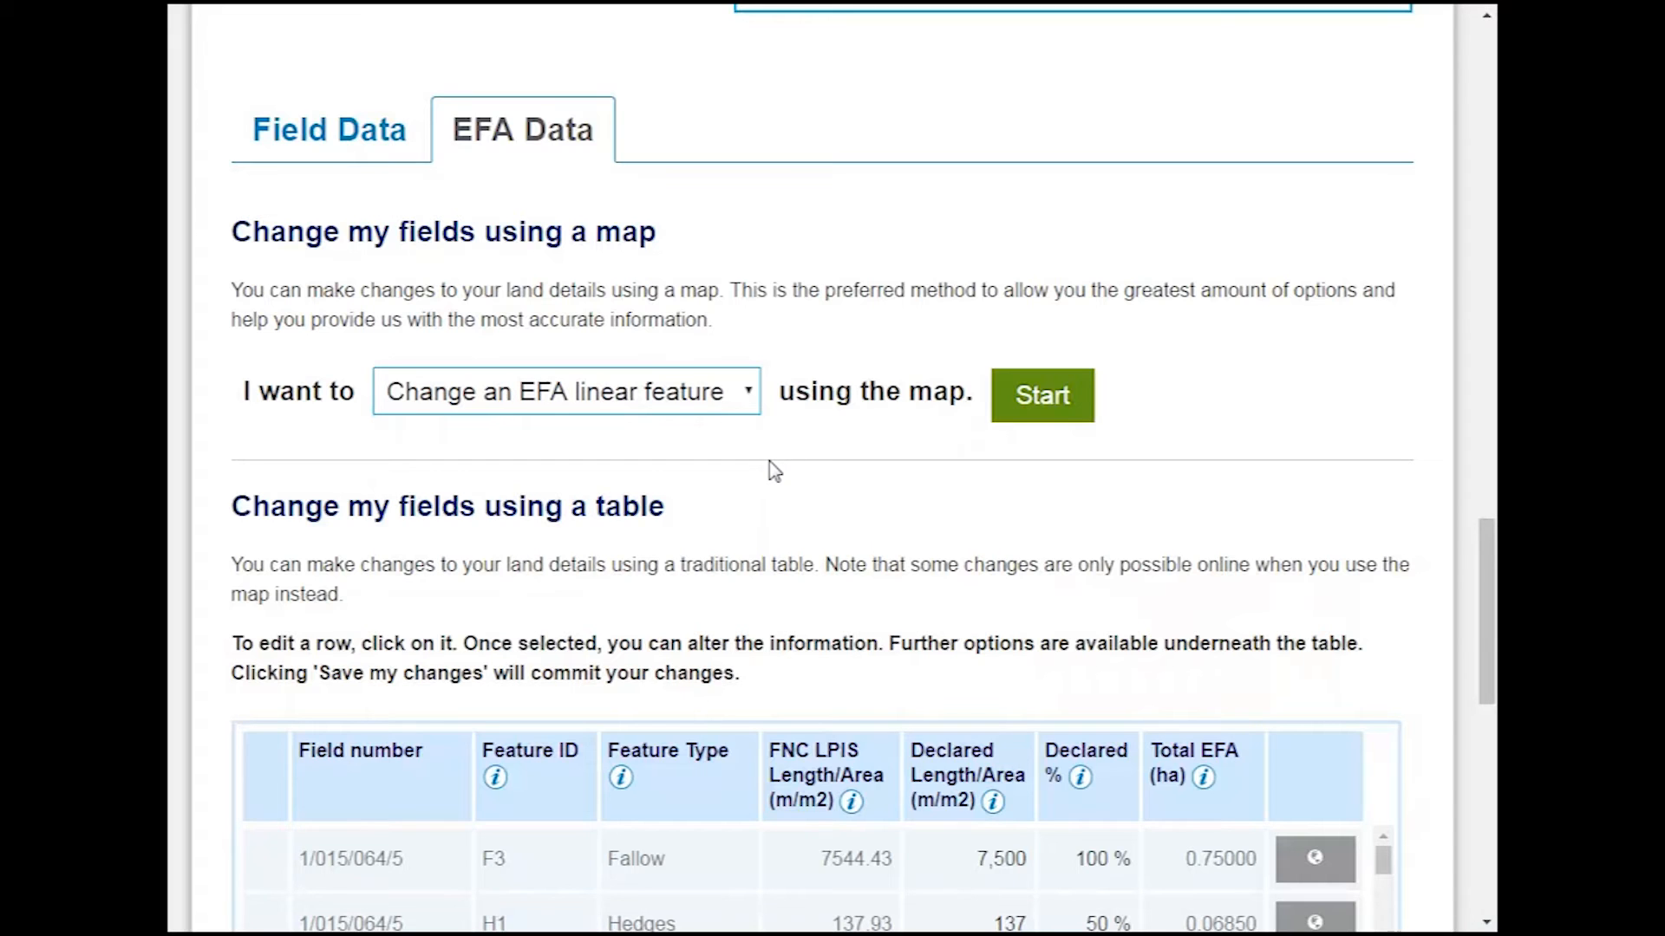
left_click(1050, 401)
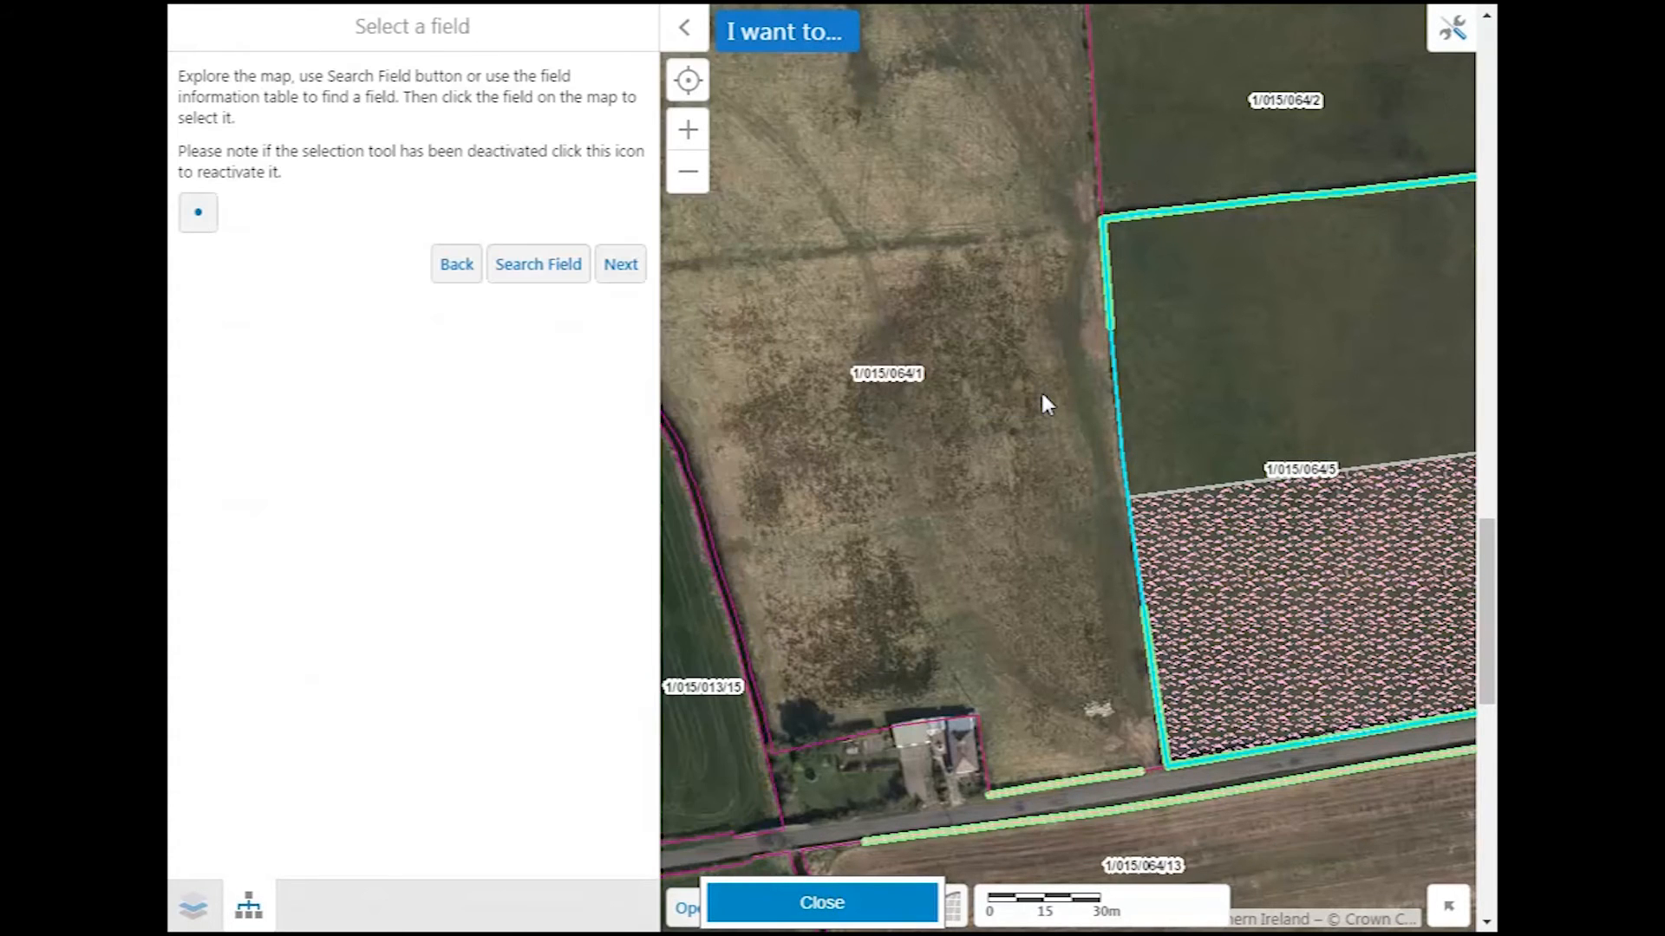
Search for field 1/015/064/5 by its field ID and select it on the map as the field to change.
left_click(538, 264)
left_click(342, 145)
type("1/015/064/5")
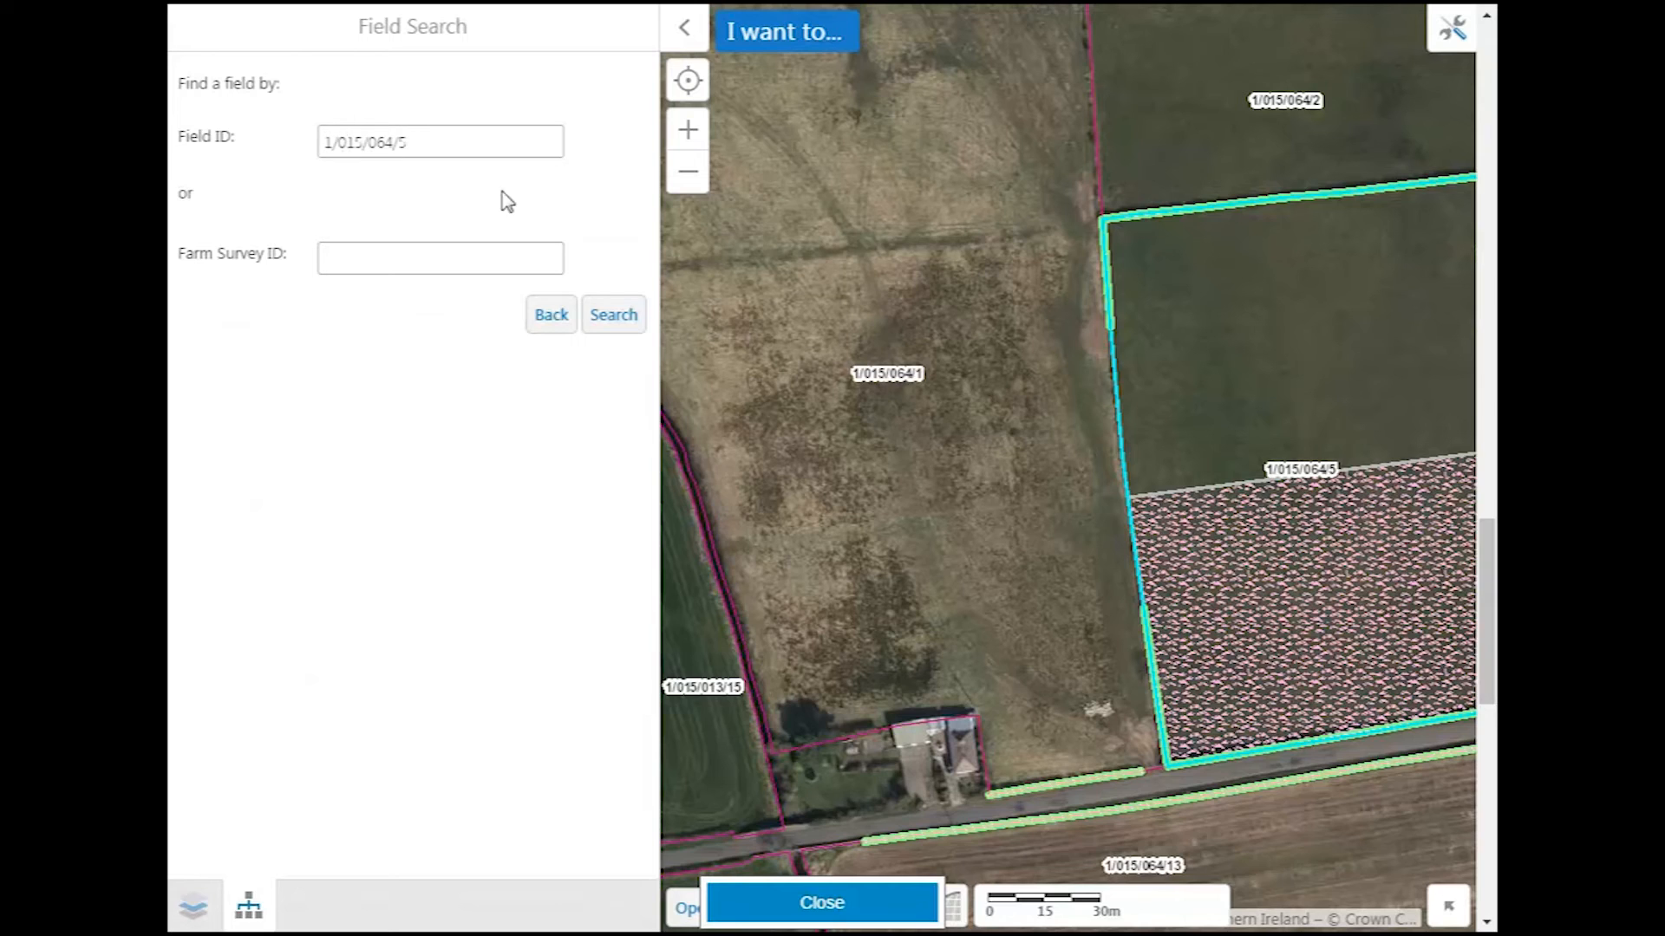
left_click(616, 317)
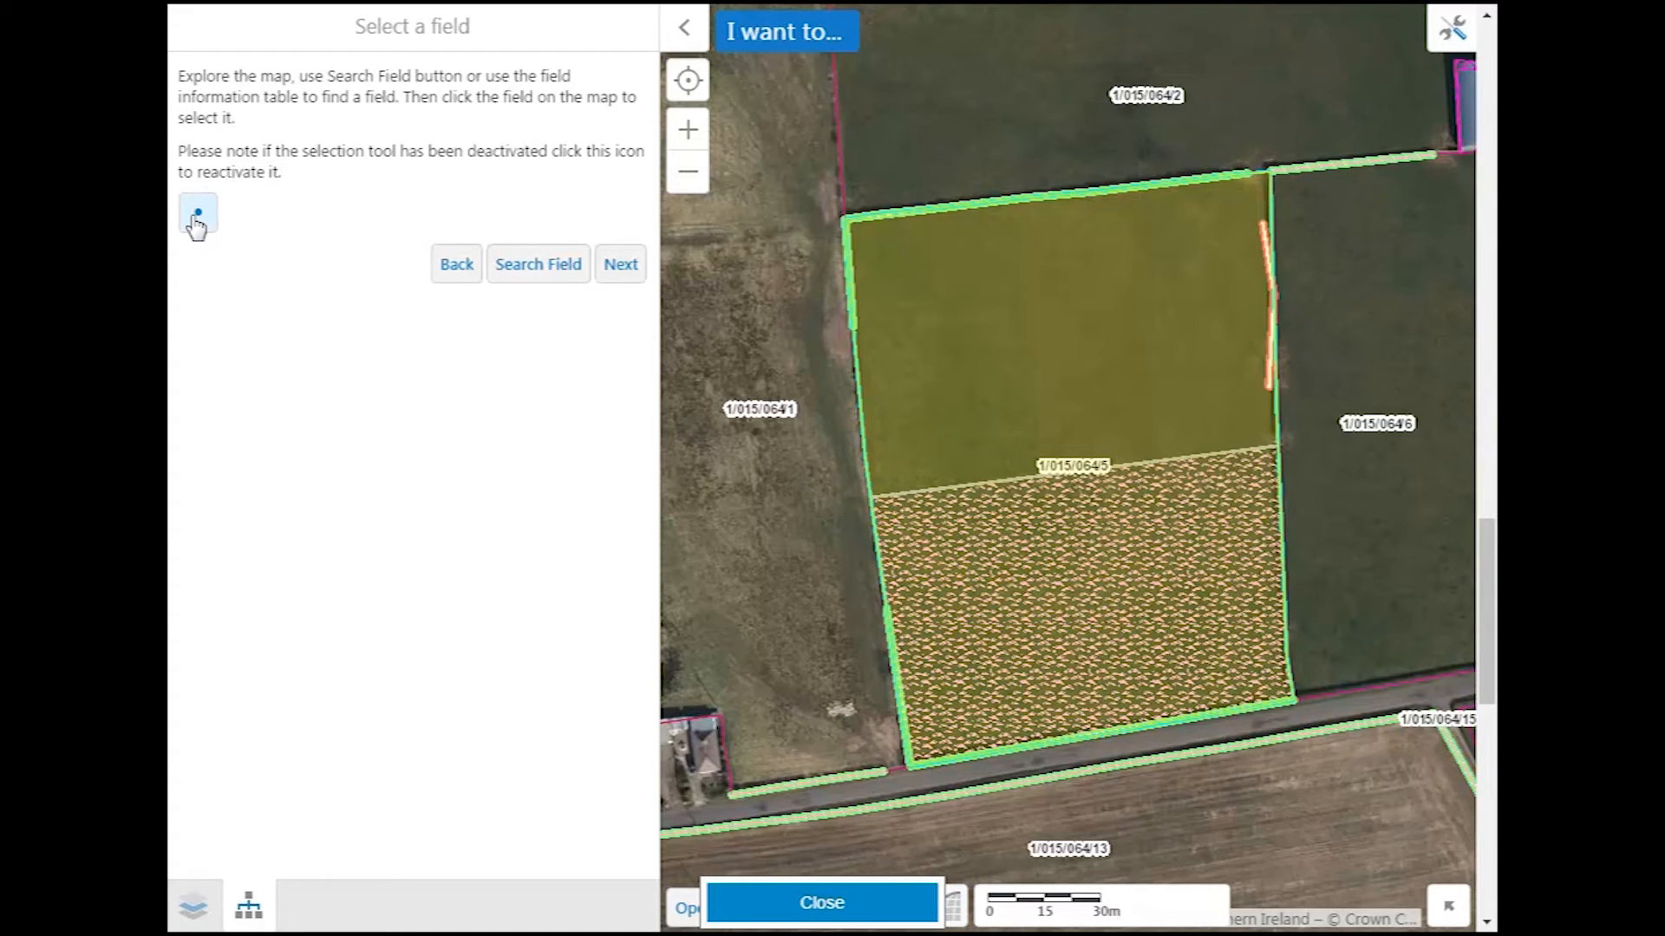
left_click(1081, 336)
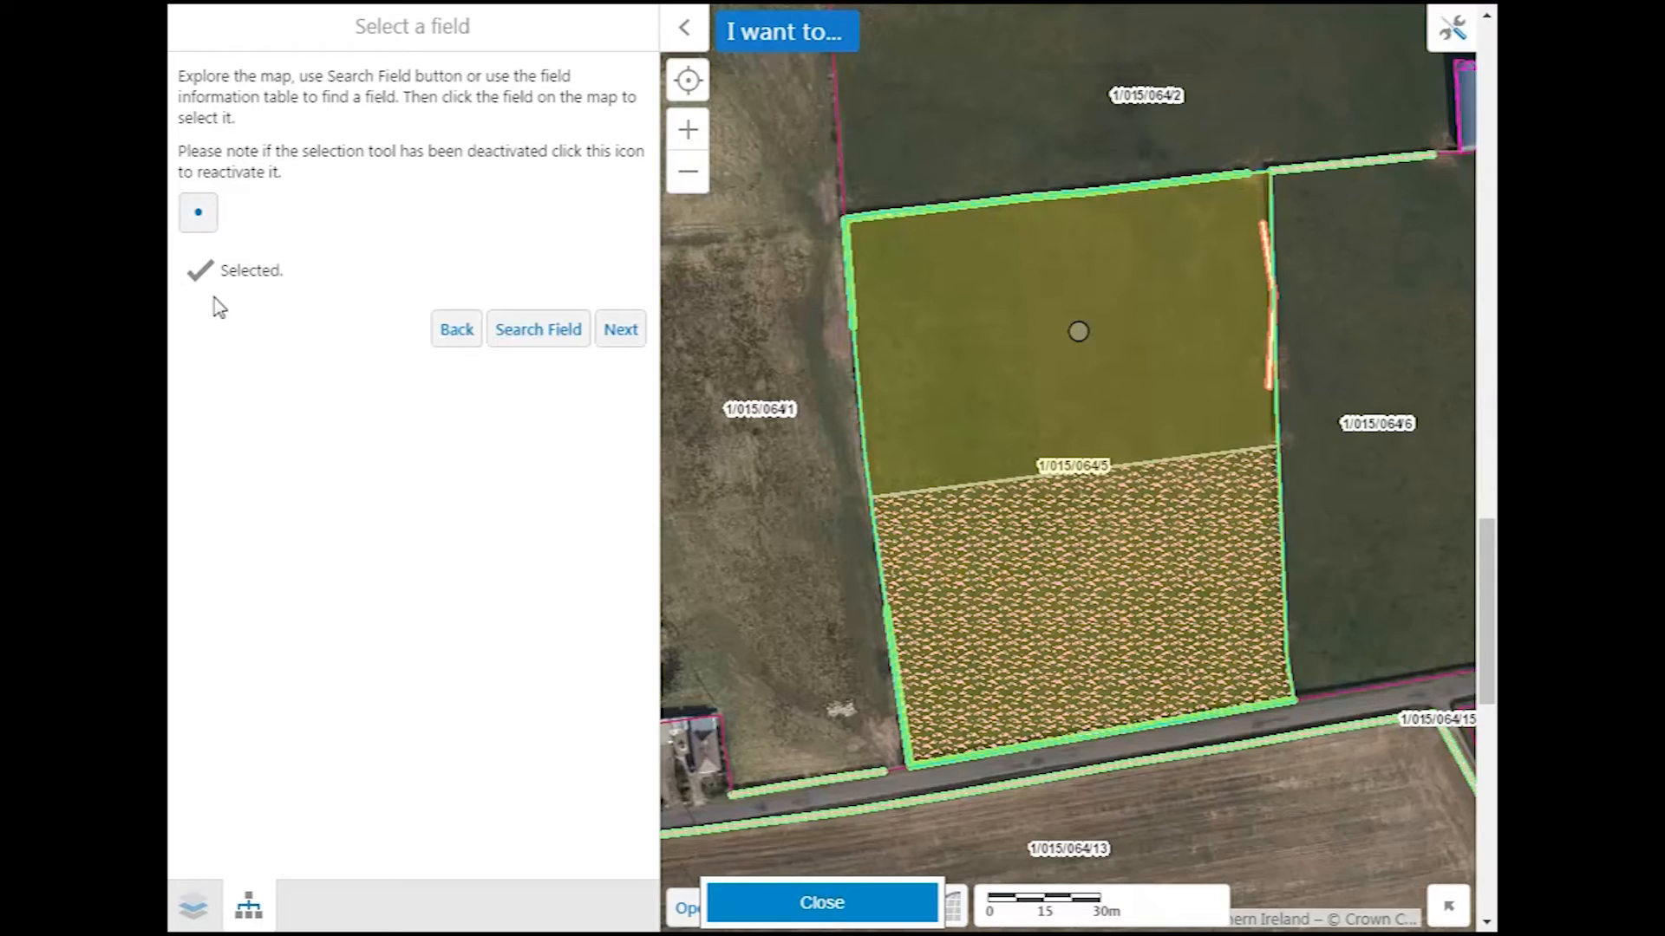
left_click(618, 334)
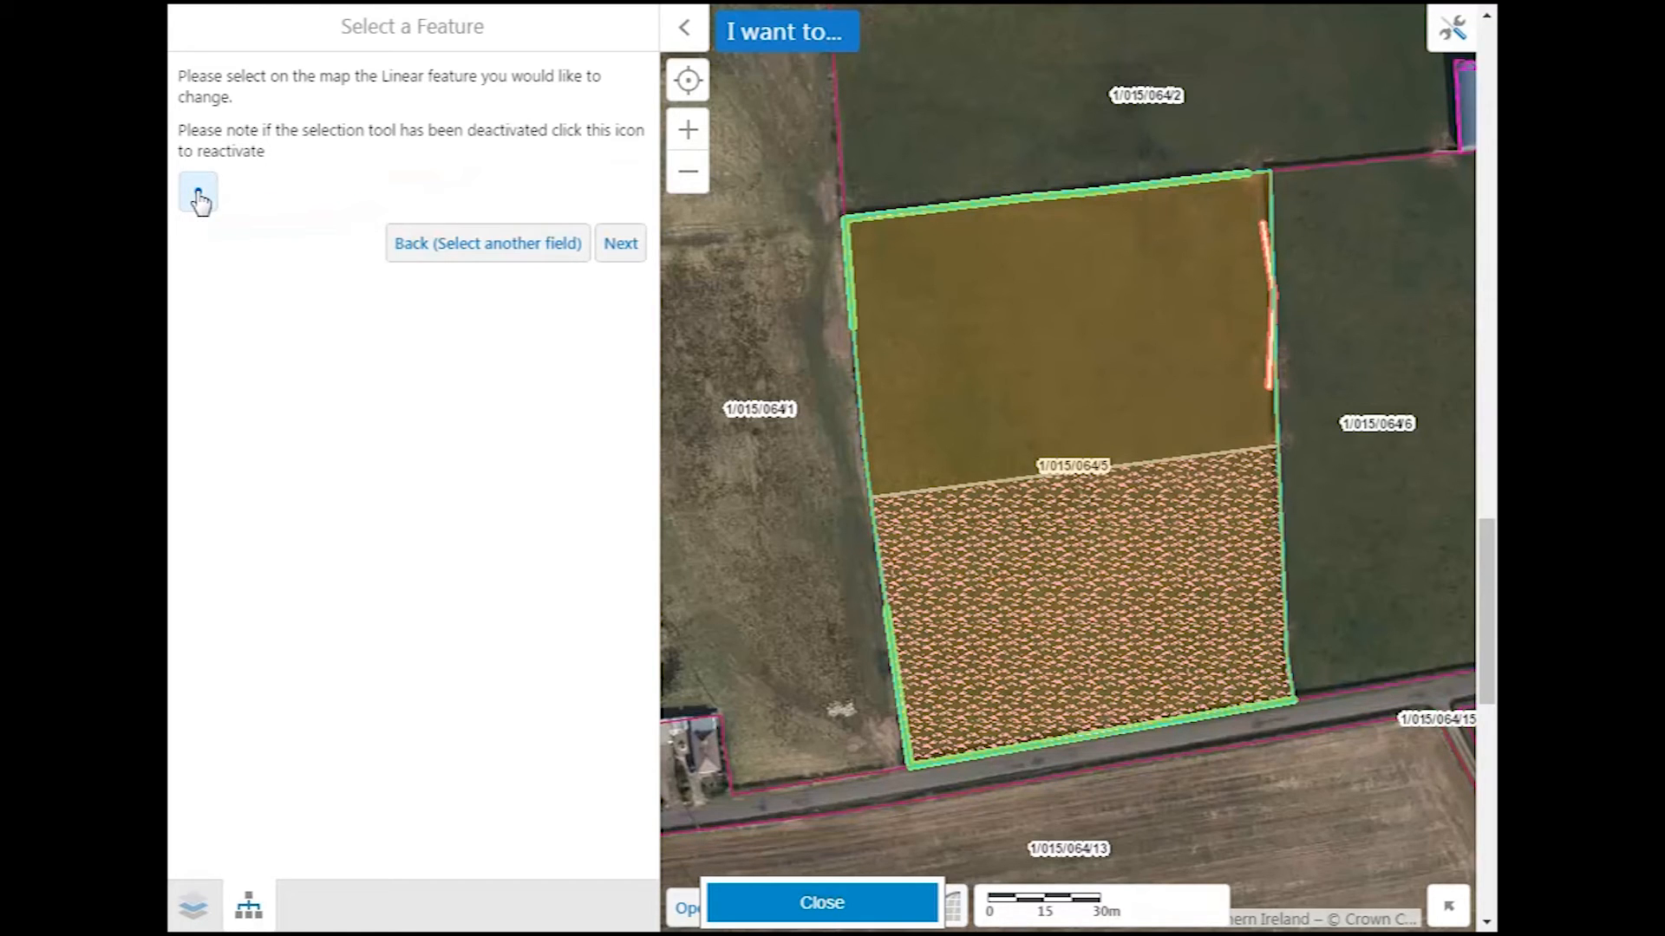
Extend the hedge on the field's northern boundary down the western boundary to the fallow area's corner, about 184 m in total.
left_click(965, 206)
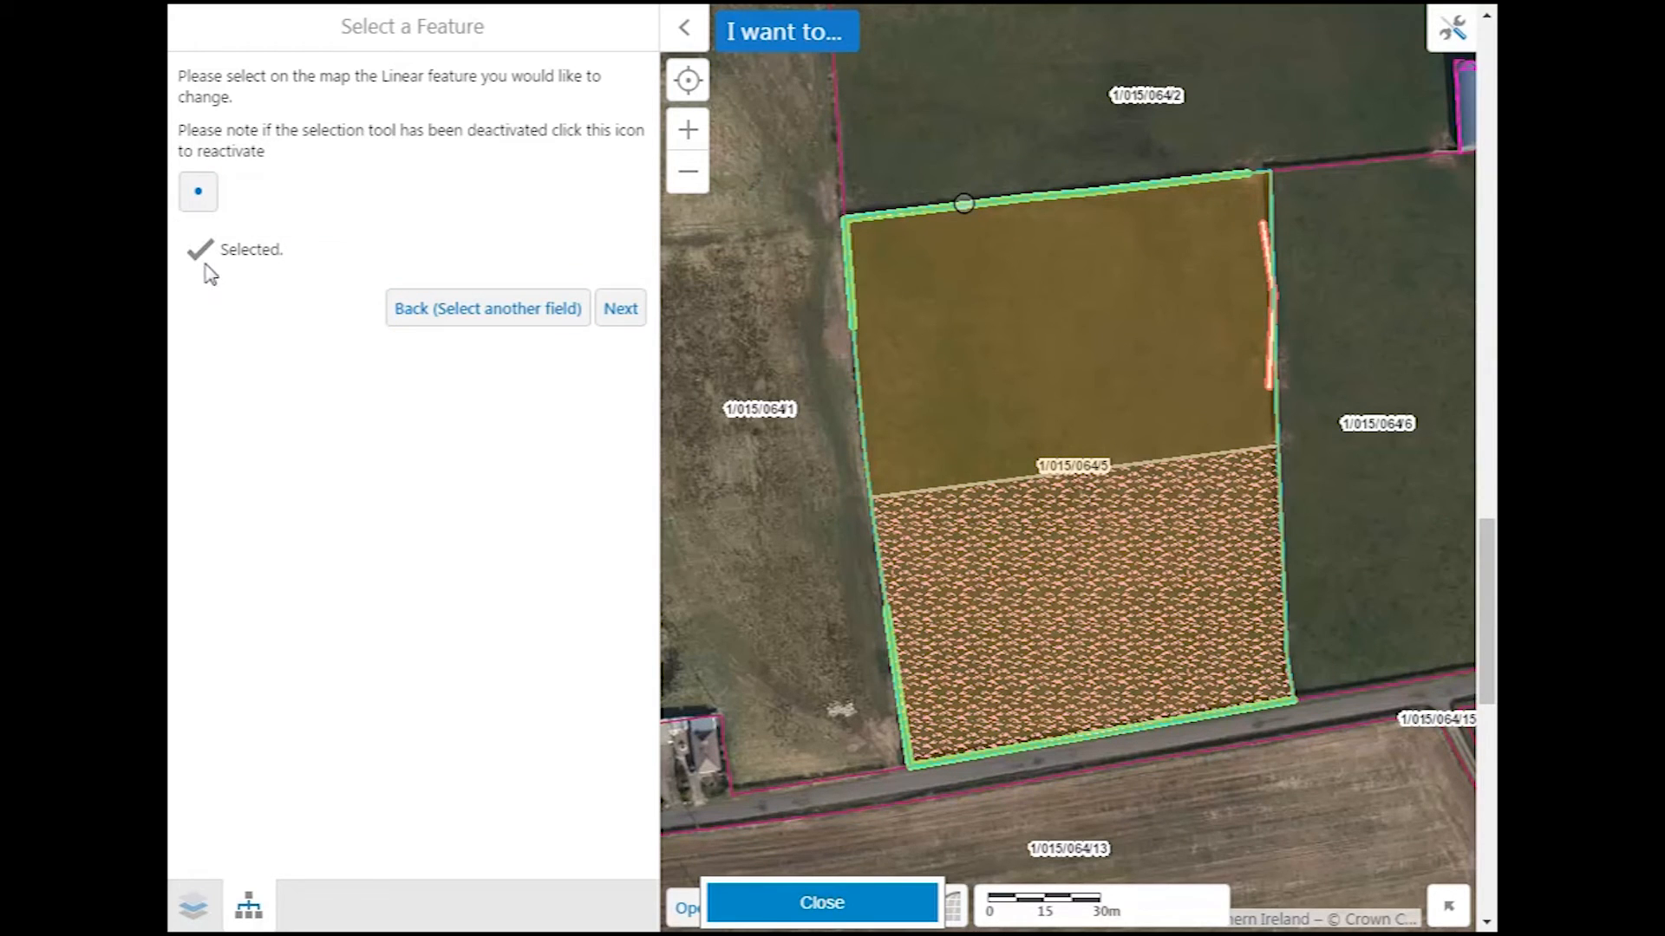
left_click(621, 312)
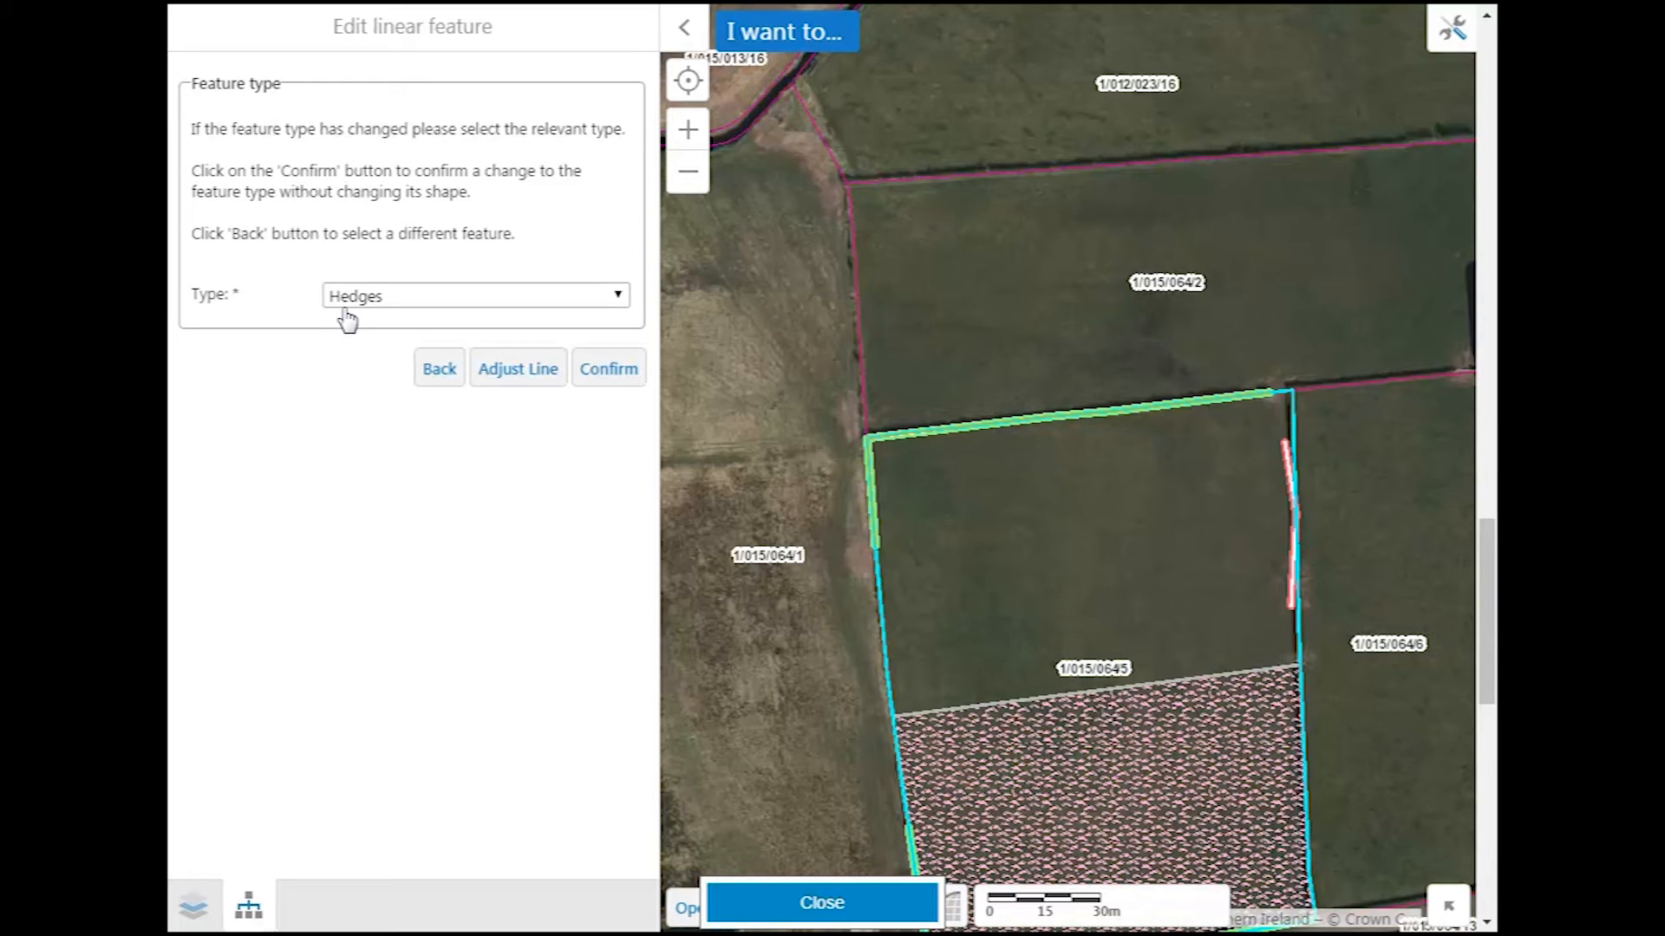
left_click(510, 376)
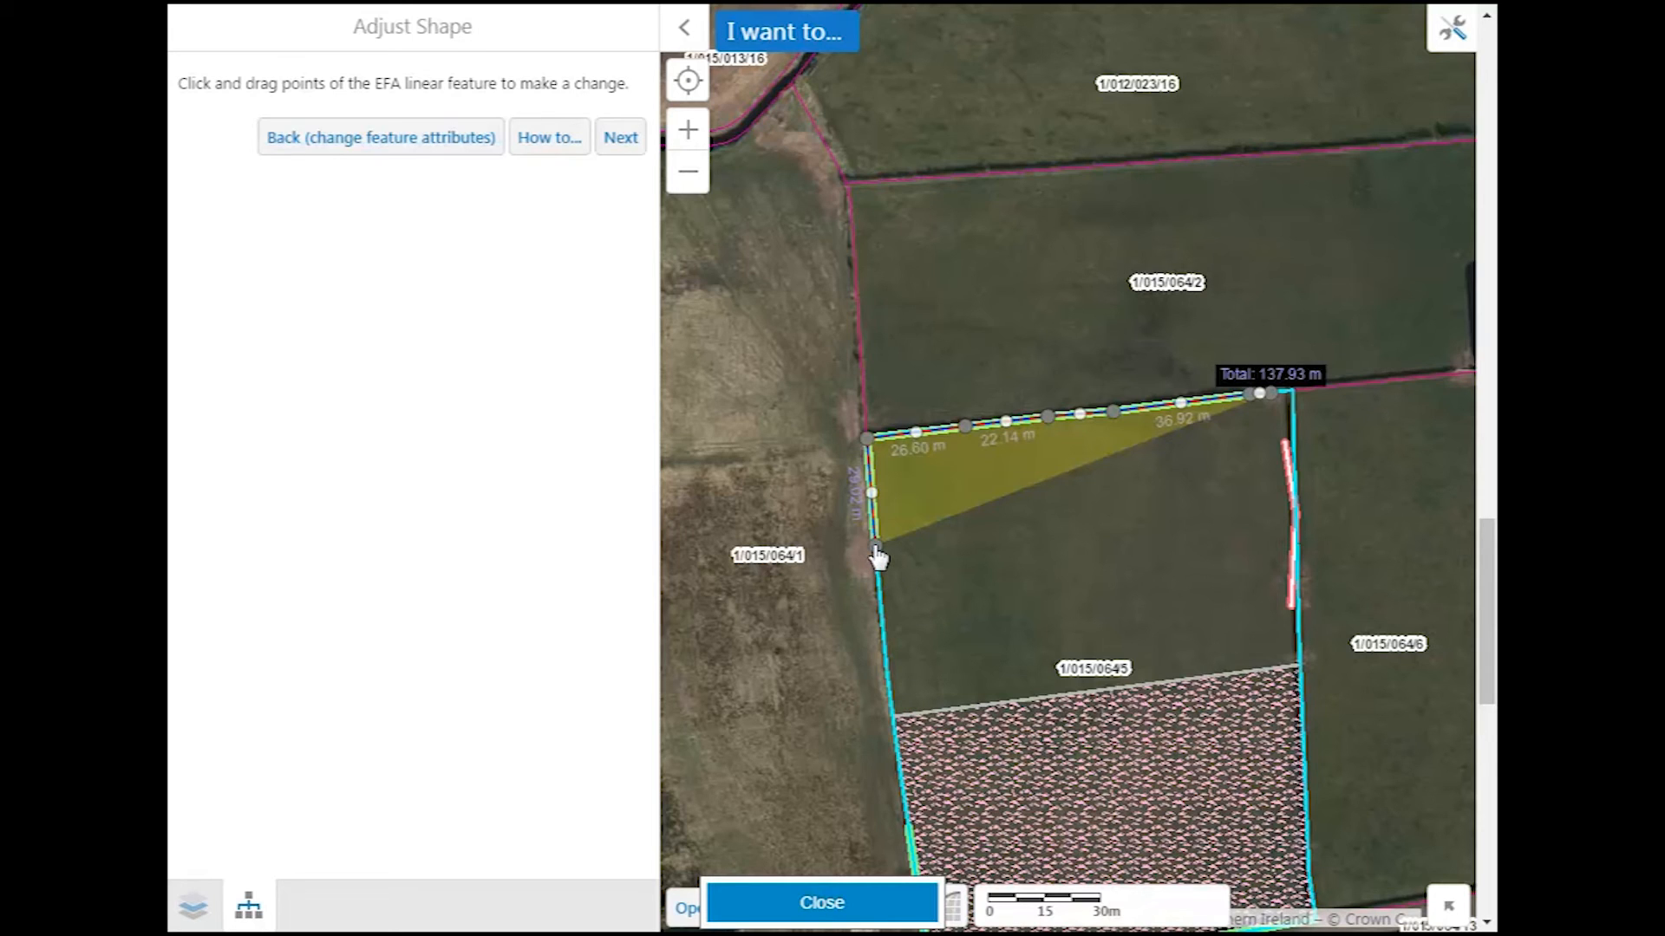
left_click_drag(877, 553, 891, 728)
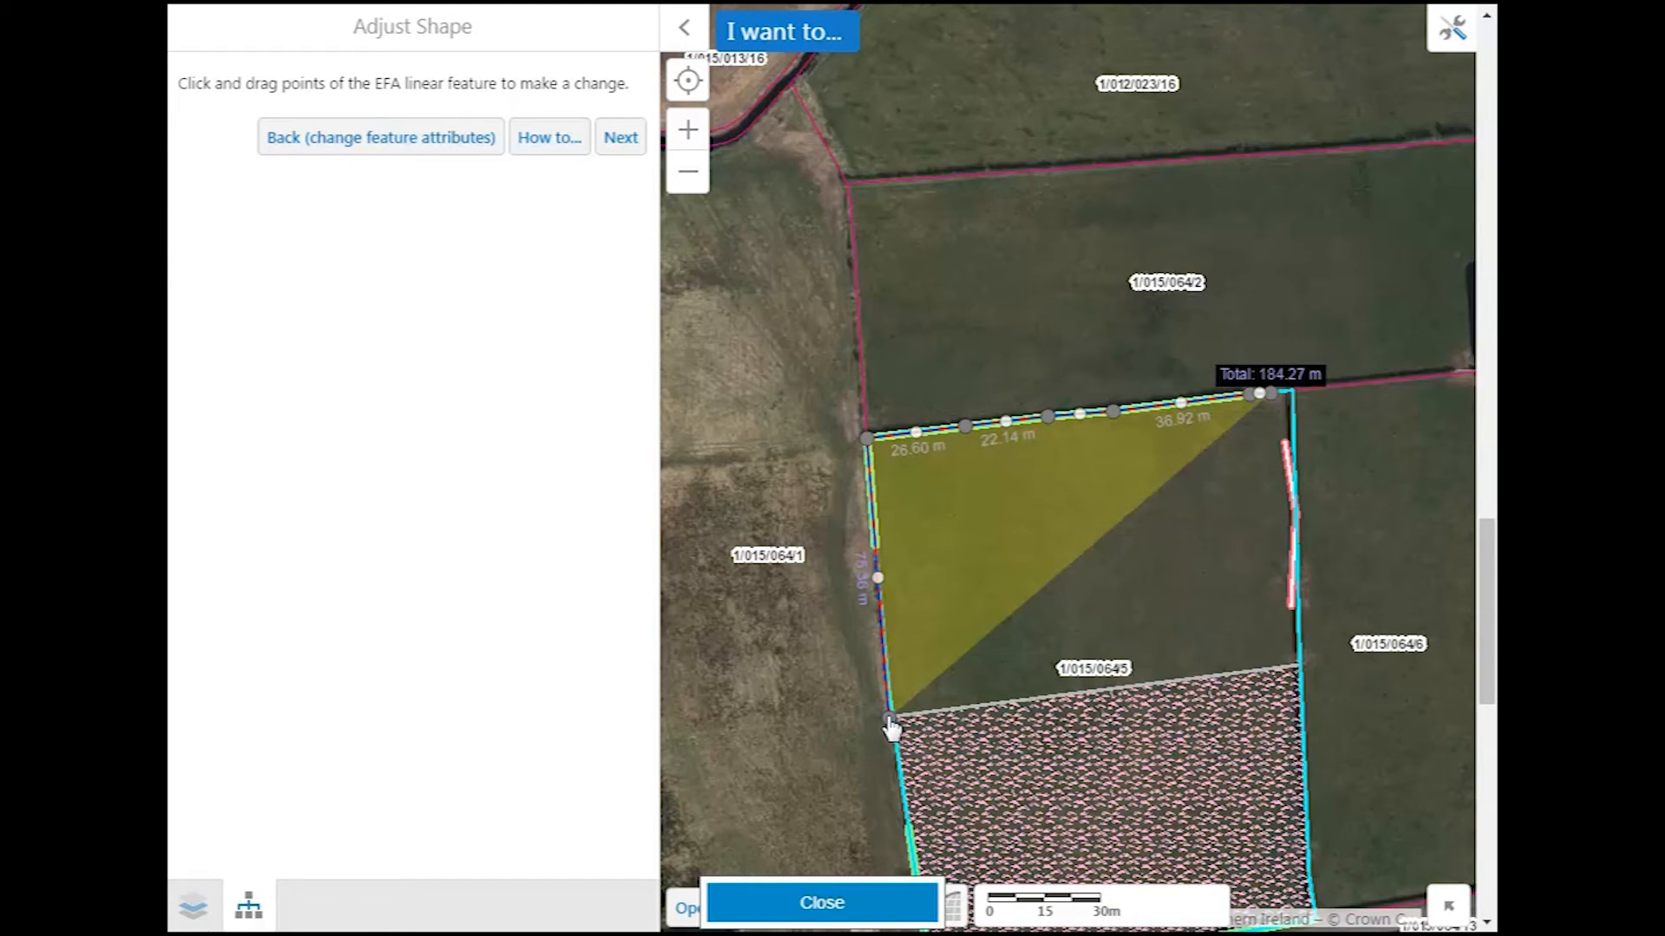
Confirm the hedge's shape change, finish the map edits and close the map.
left_click(619, 139)
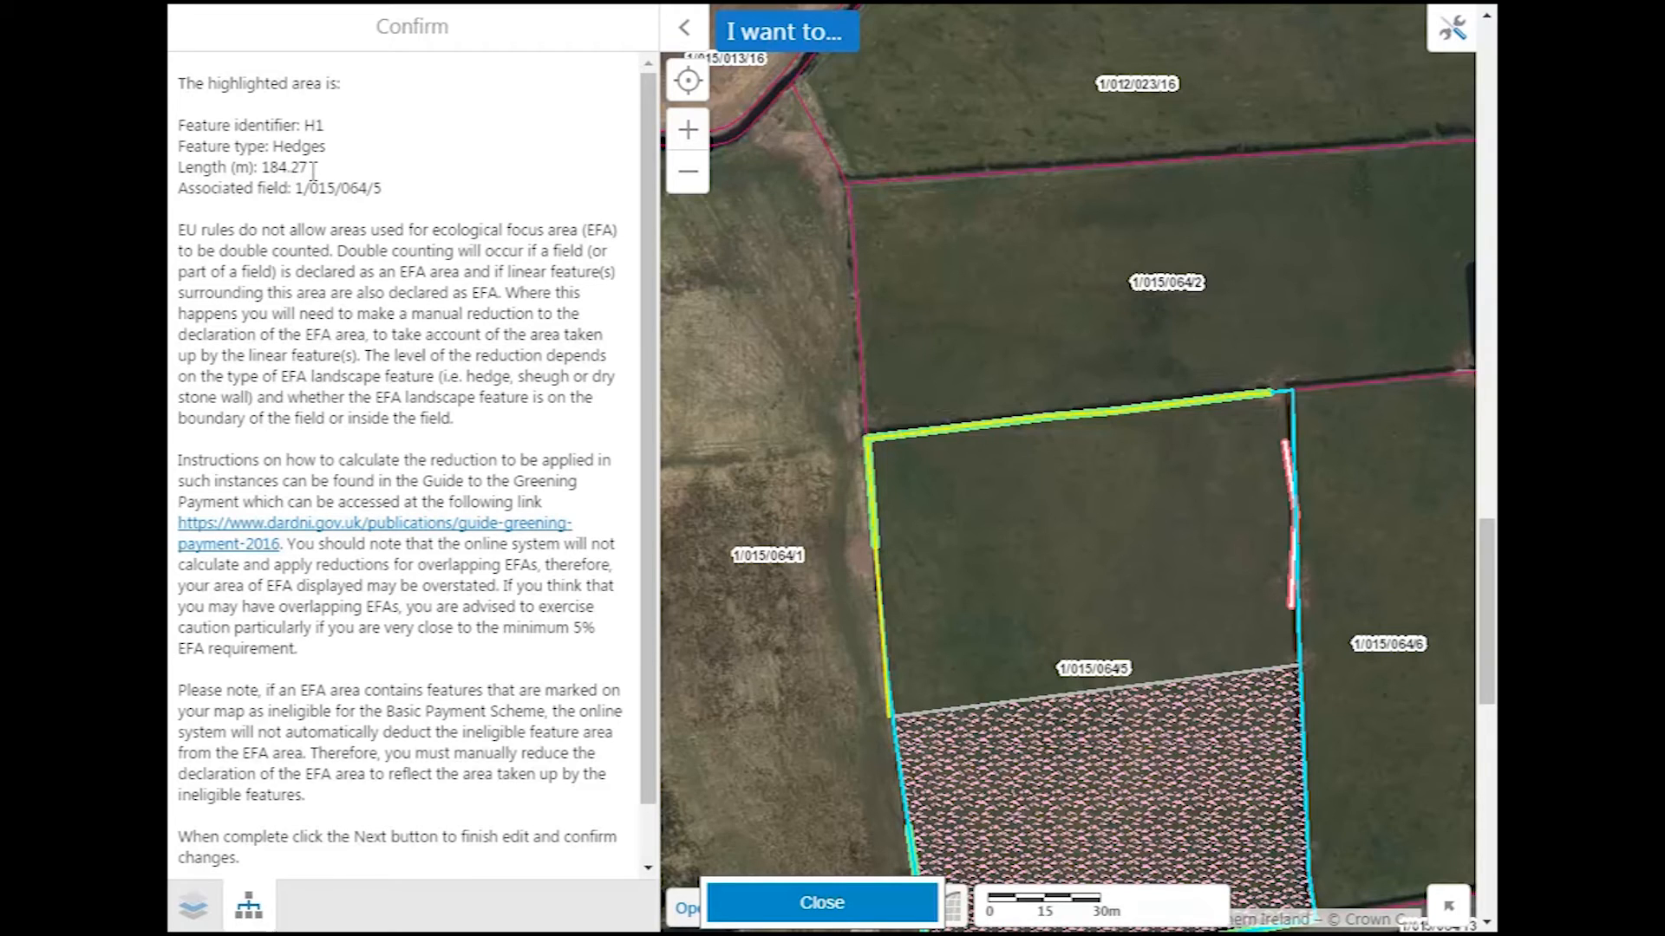
scroll(641, 307, "down", 1)
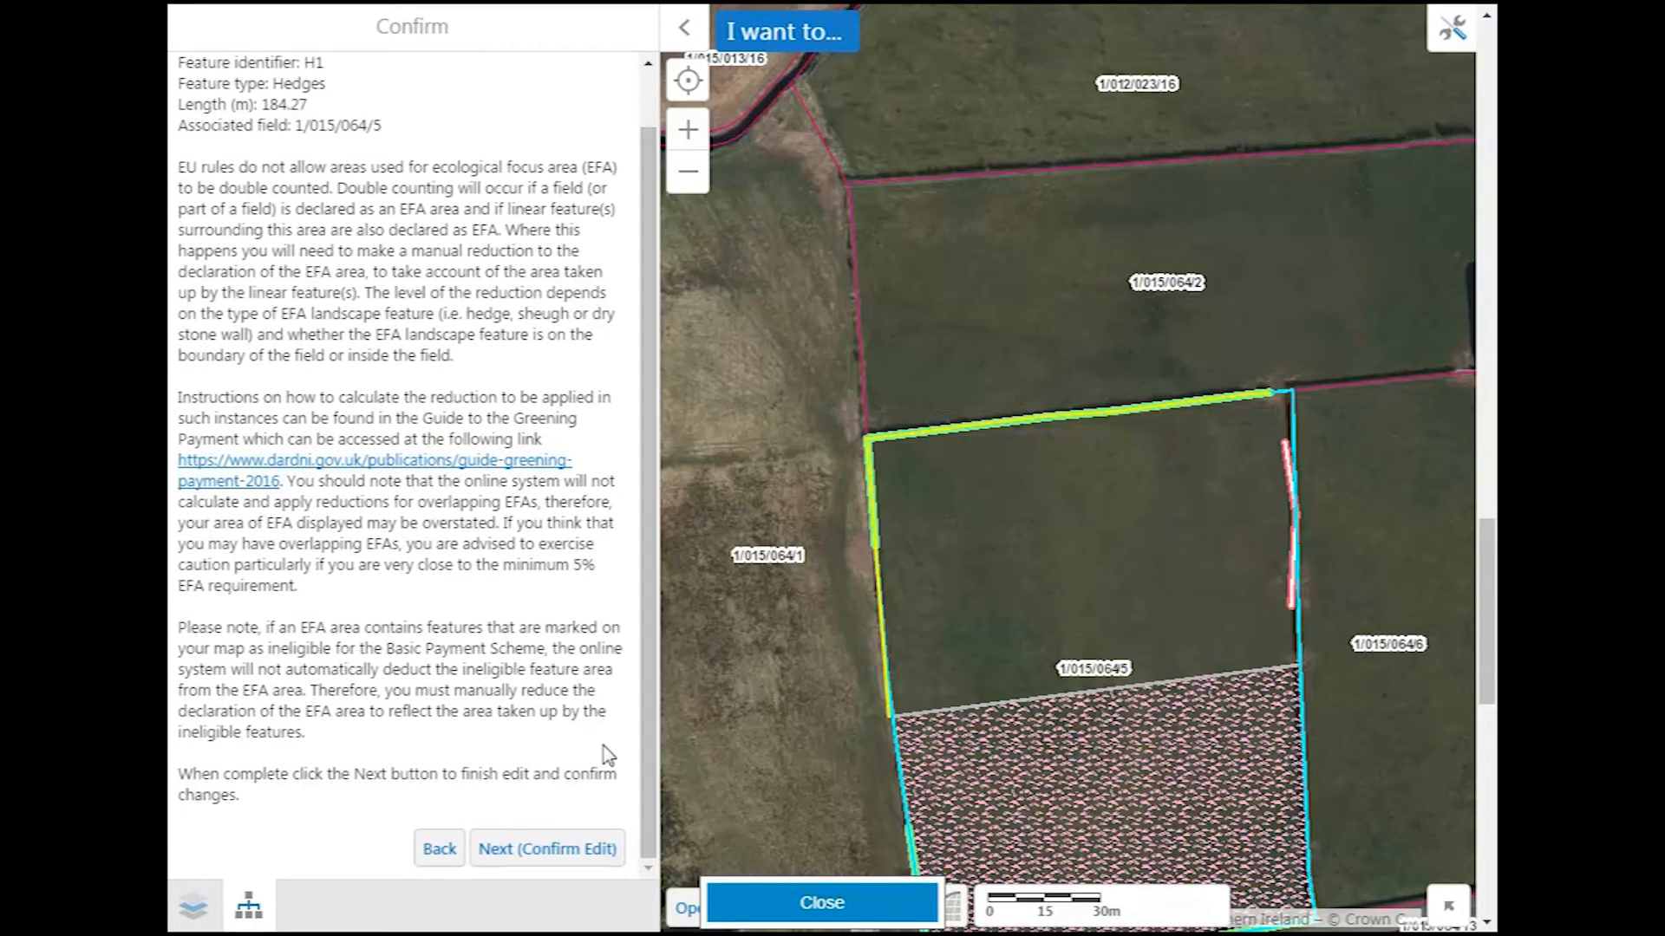
left_click(531, 854)
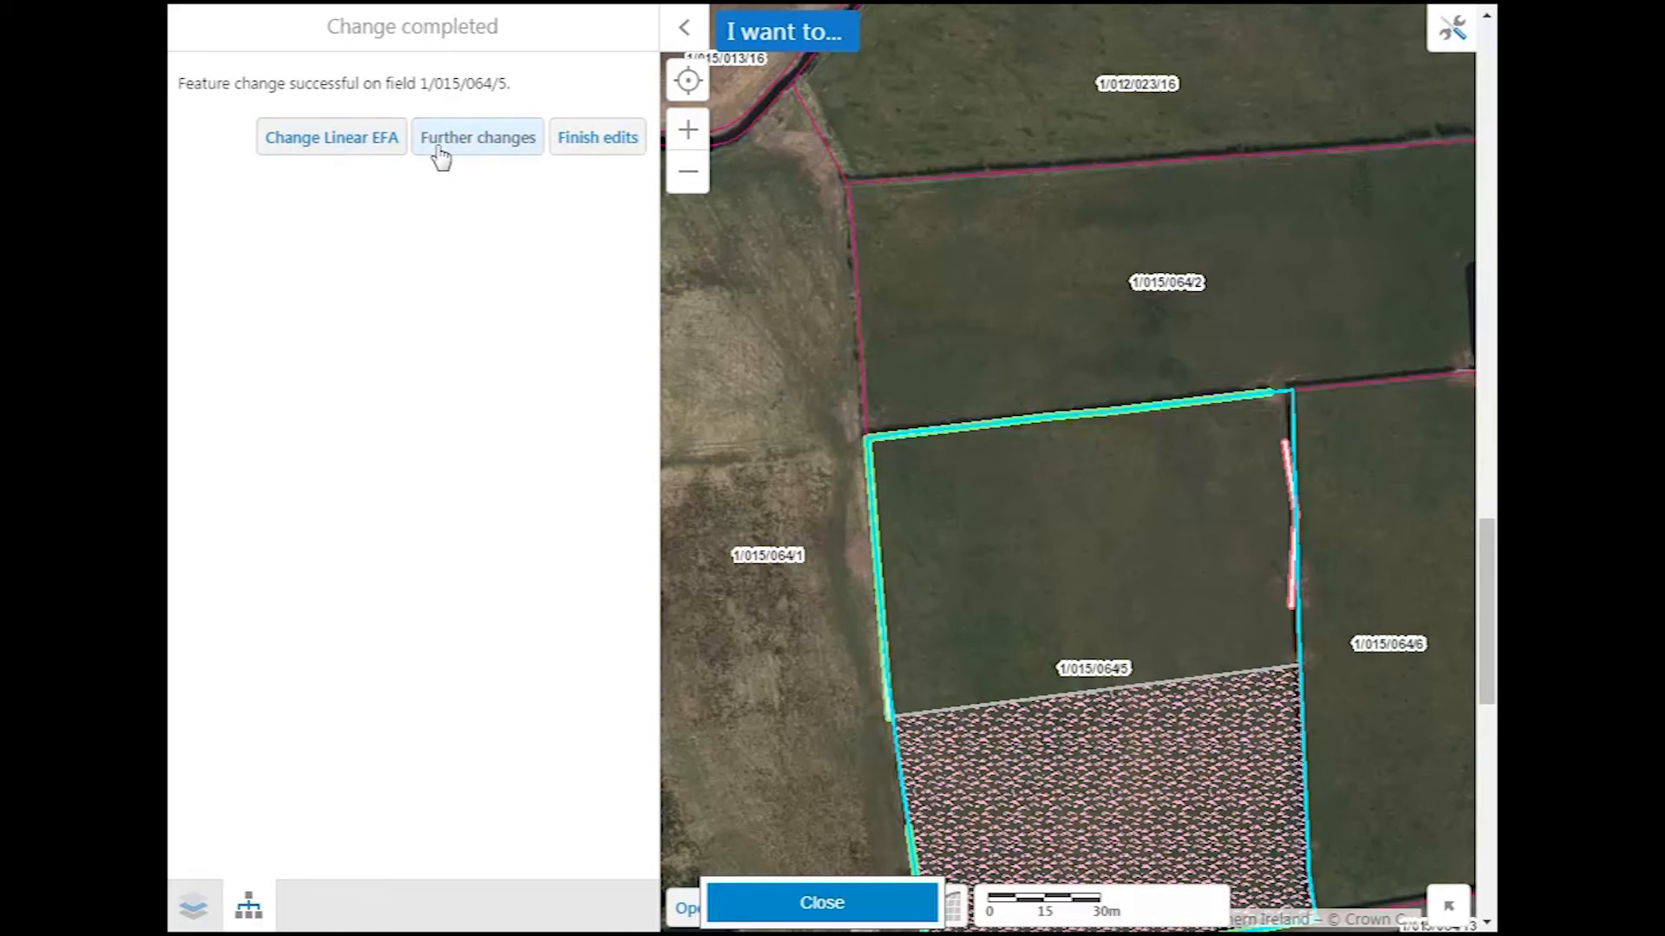
left_click(594, 152)
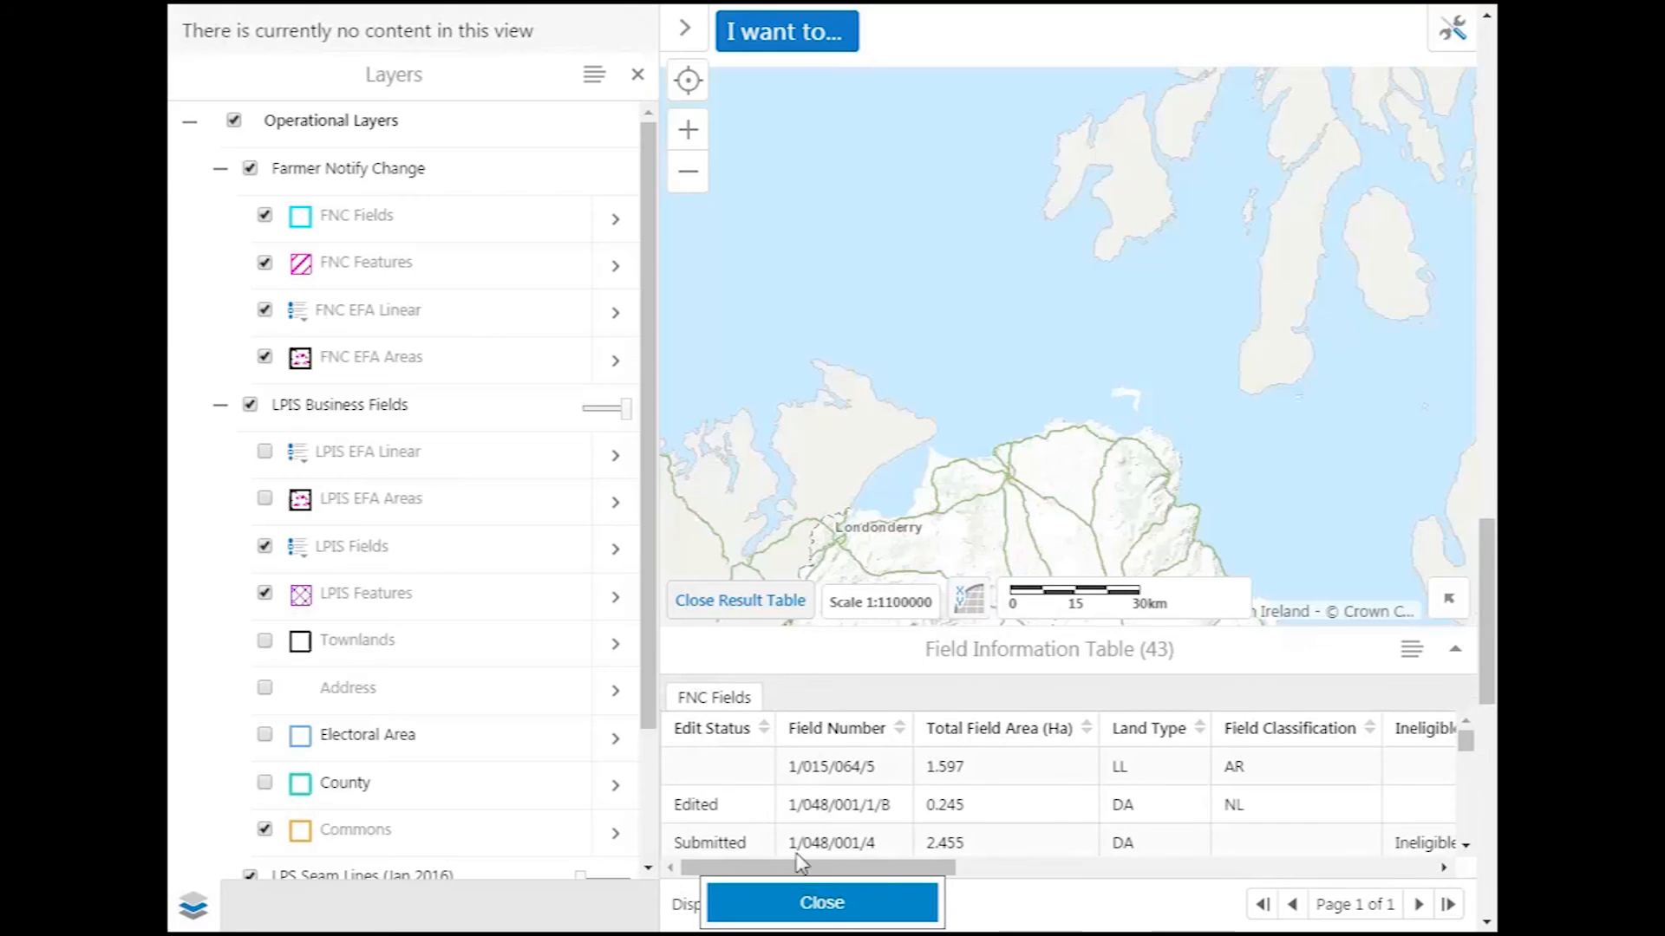
left_click(815, 904)
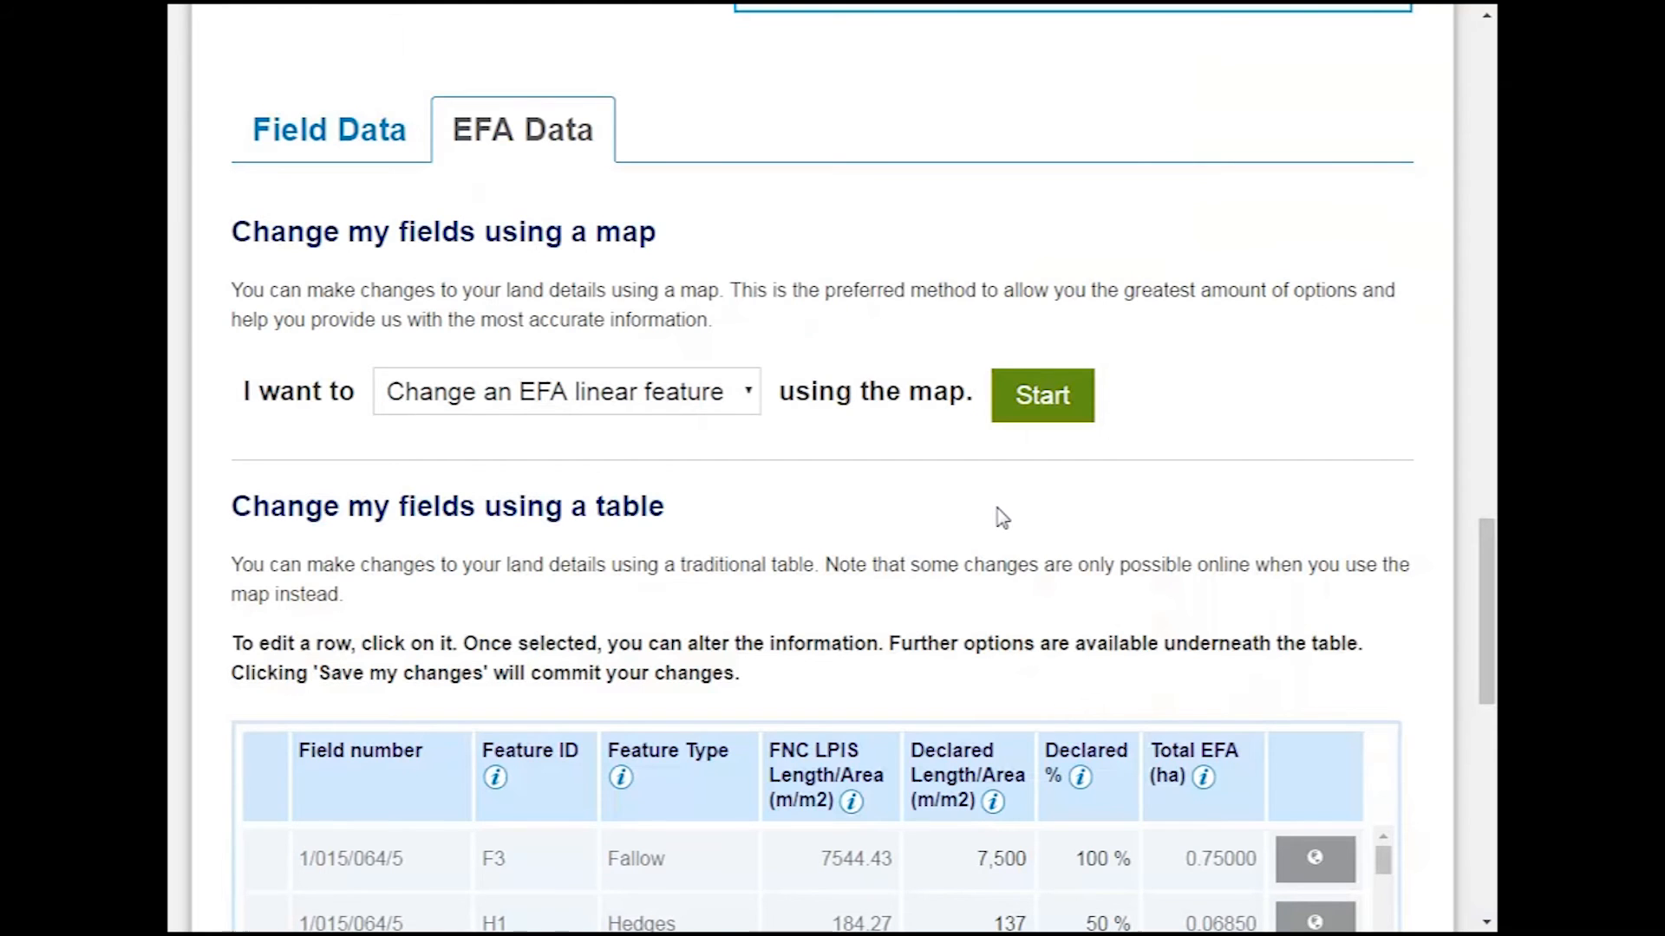
Declare a length of 184 m for hedge H1 of field 1/015/064/5 and save the changes.
left_click_drag(1488, 560, 1488, 667)
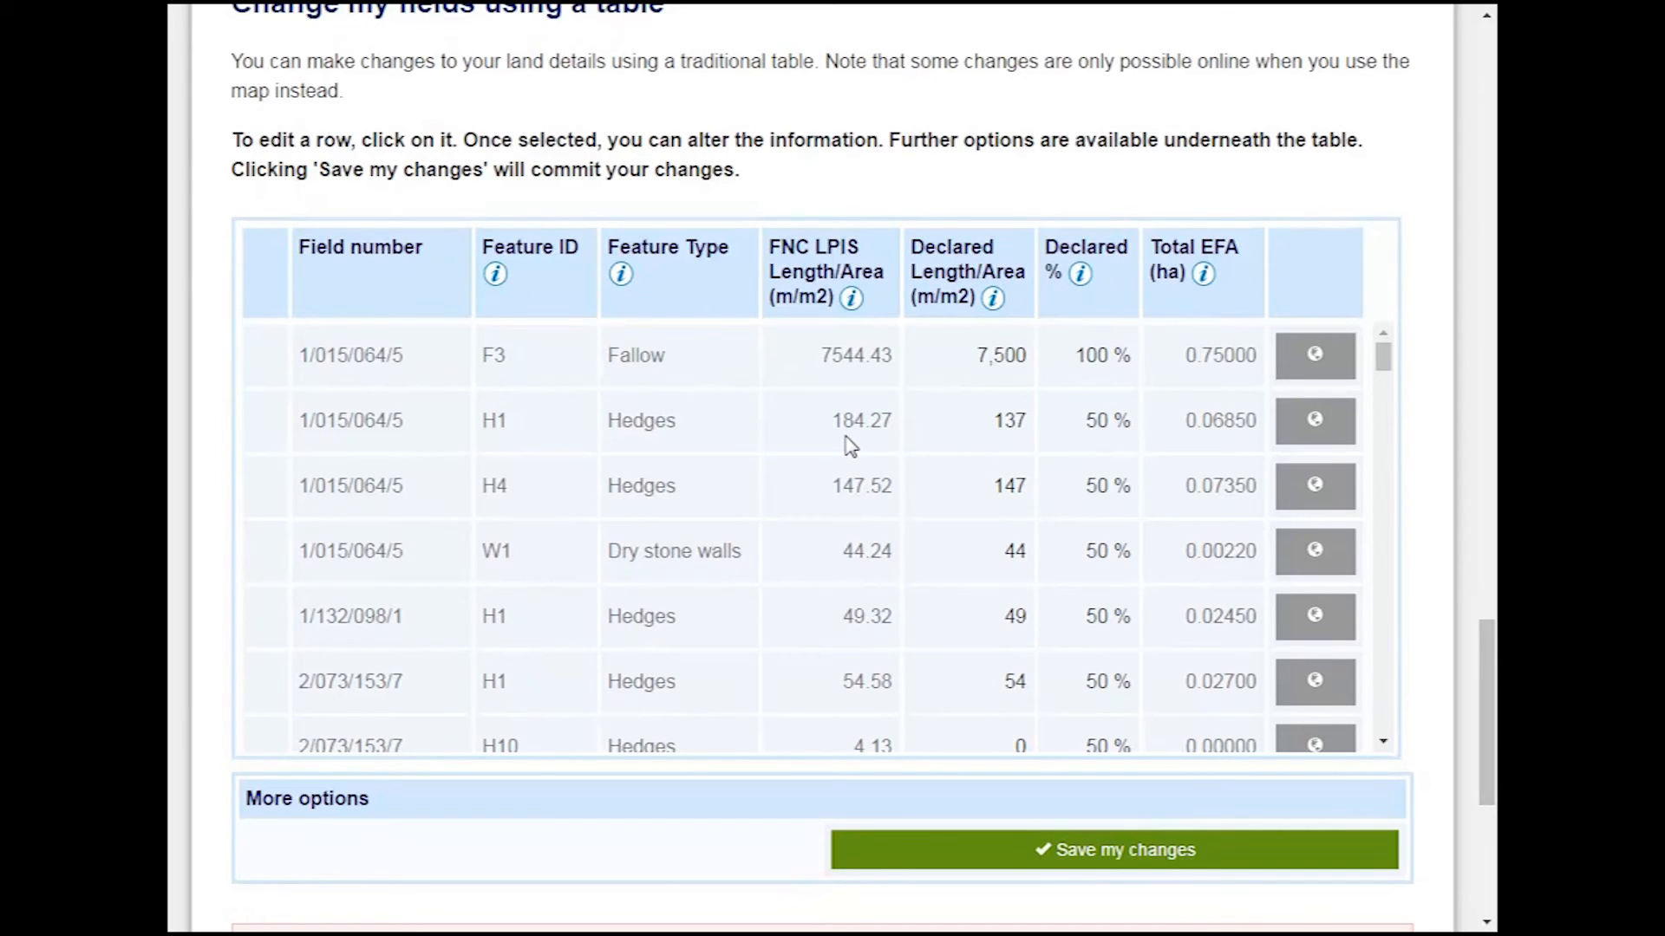
left_click(1011, 418)
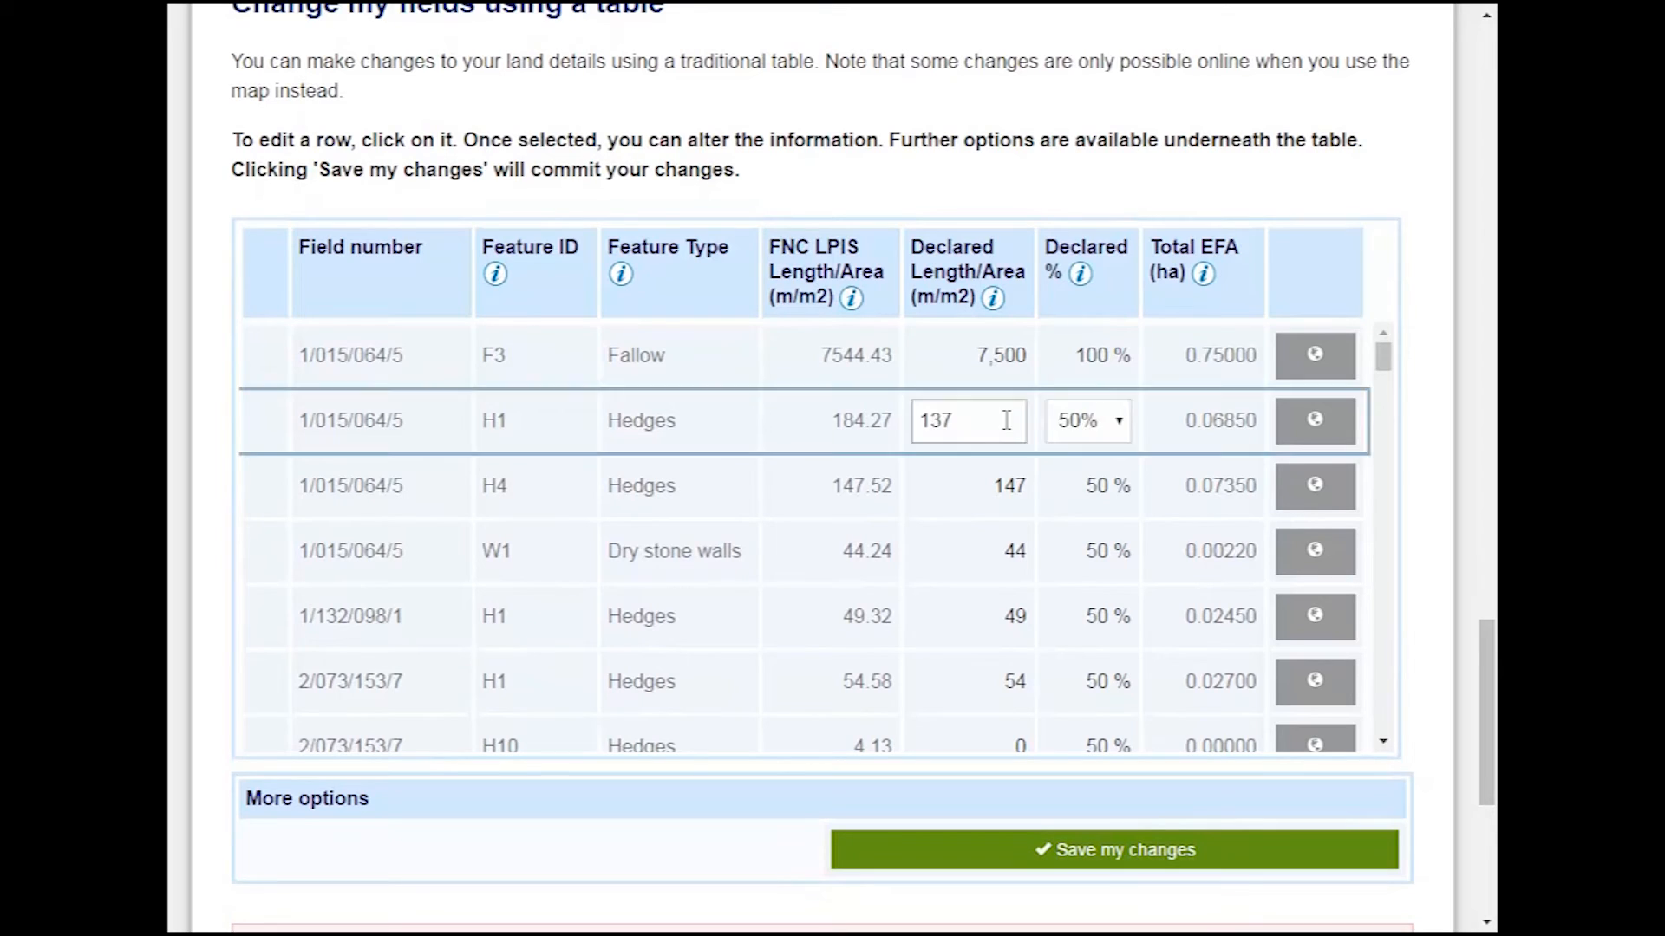
double_click(958, 421)
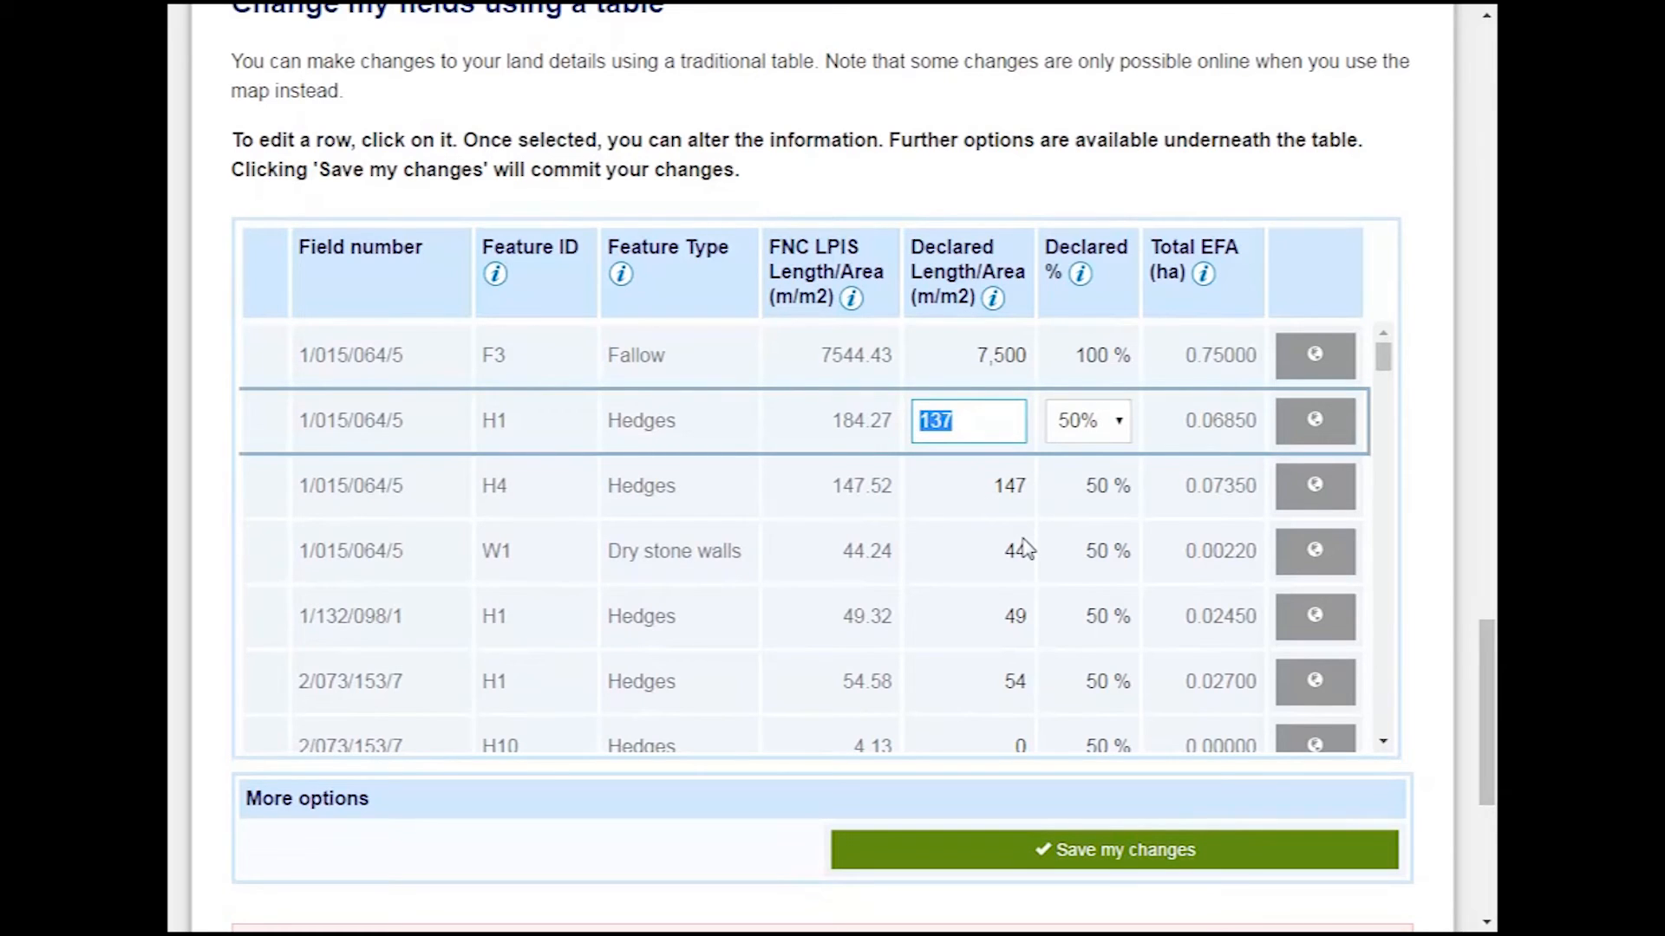
type("184")
key("Return")
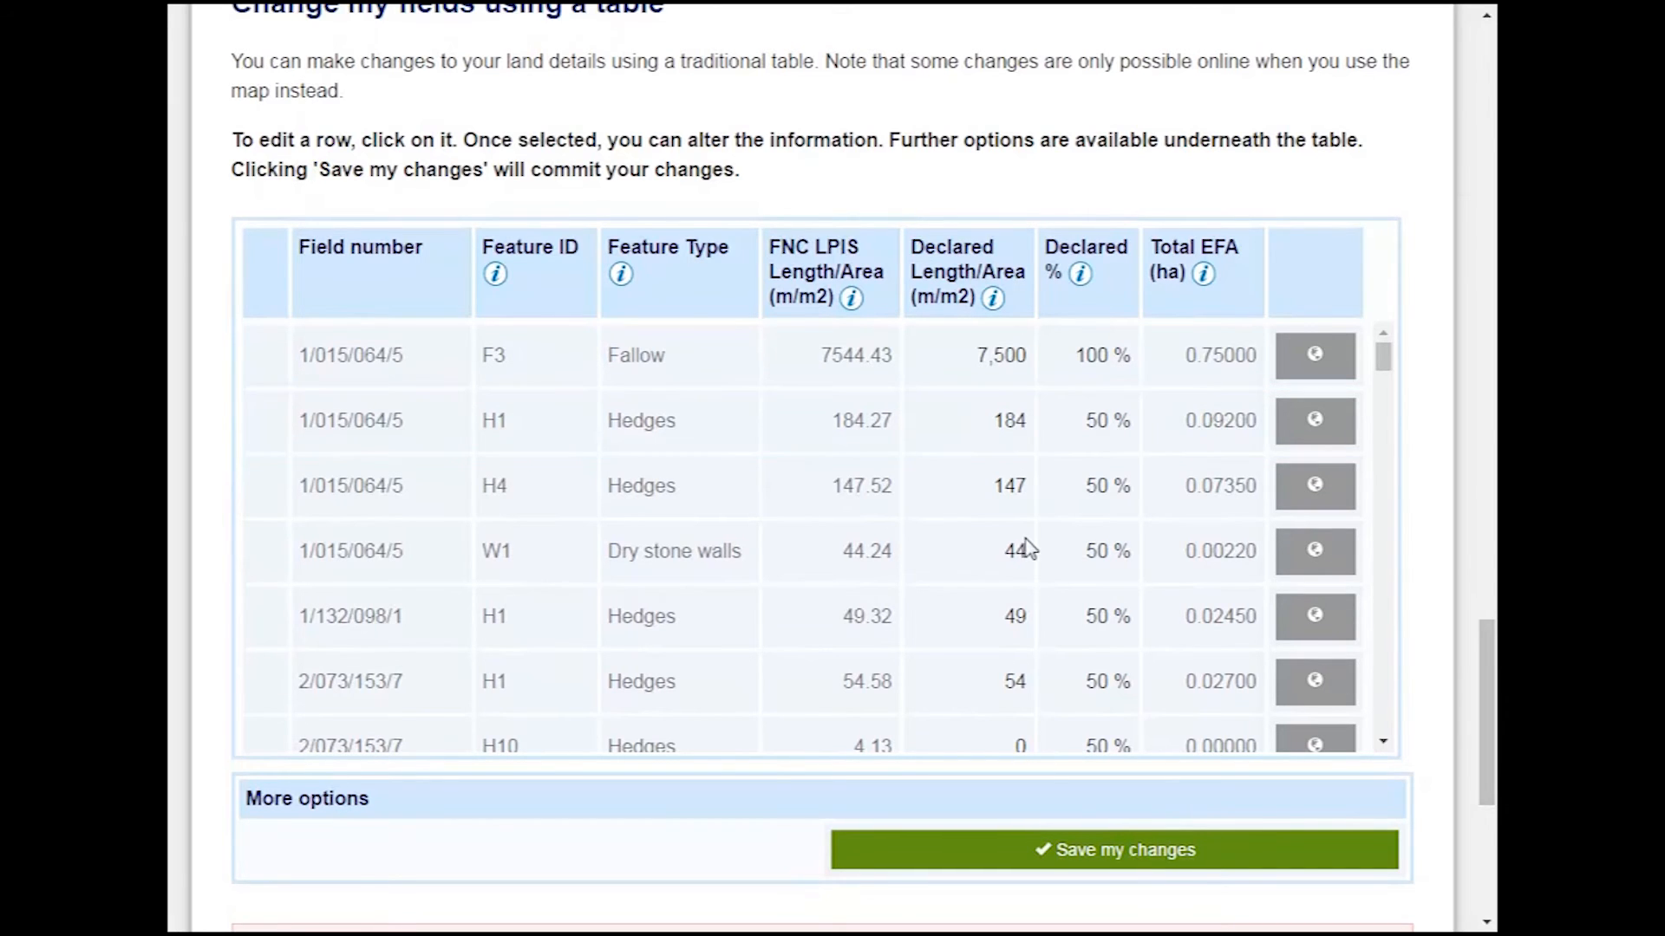
left_click(1158, 859)
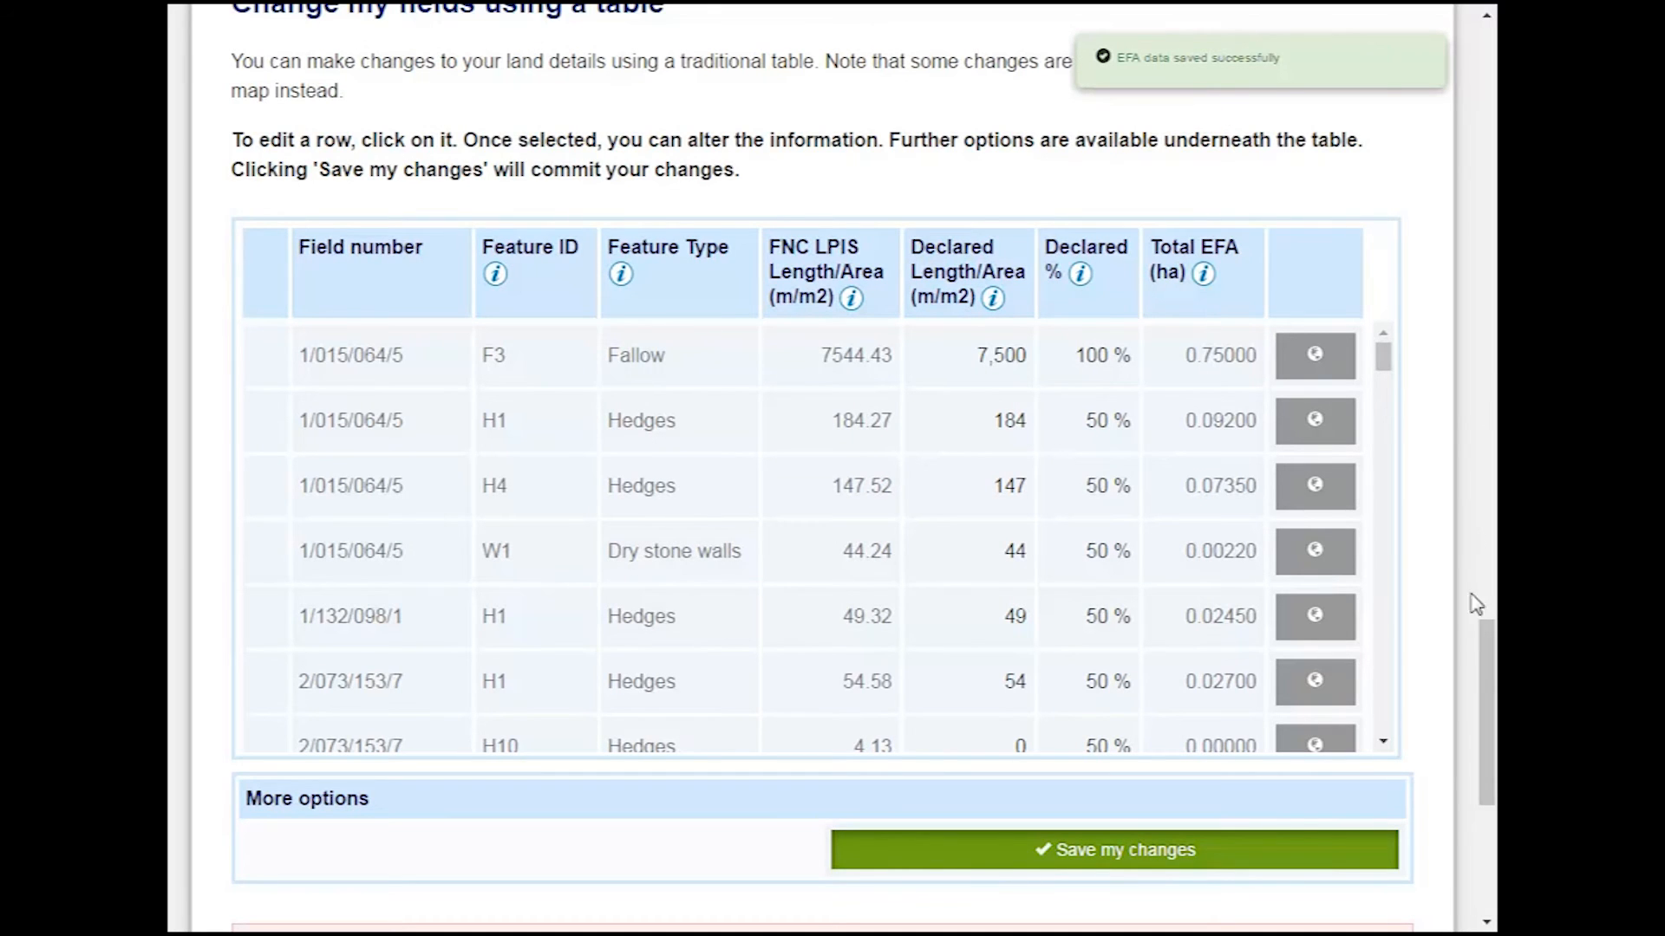
Choose to remove an EFA linear feature using the map and start that edit.
left_click_drag(1485, 664, 1486, 479)
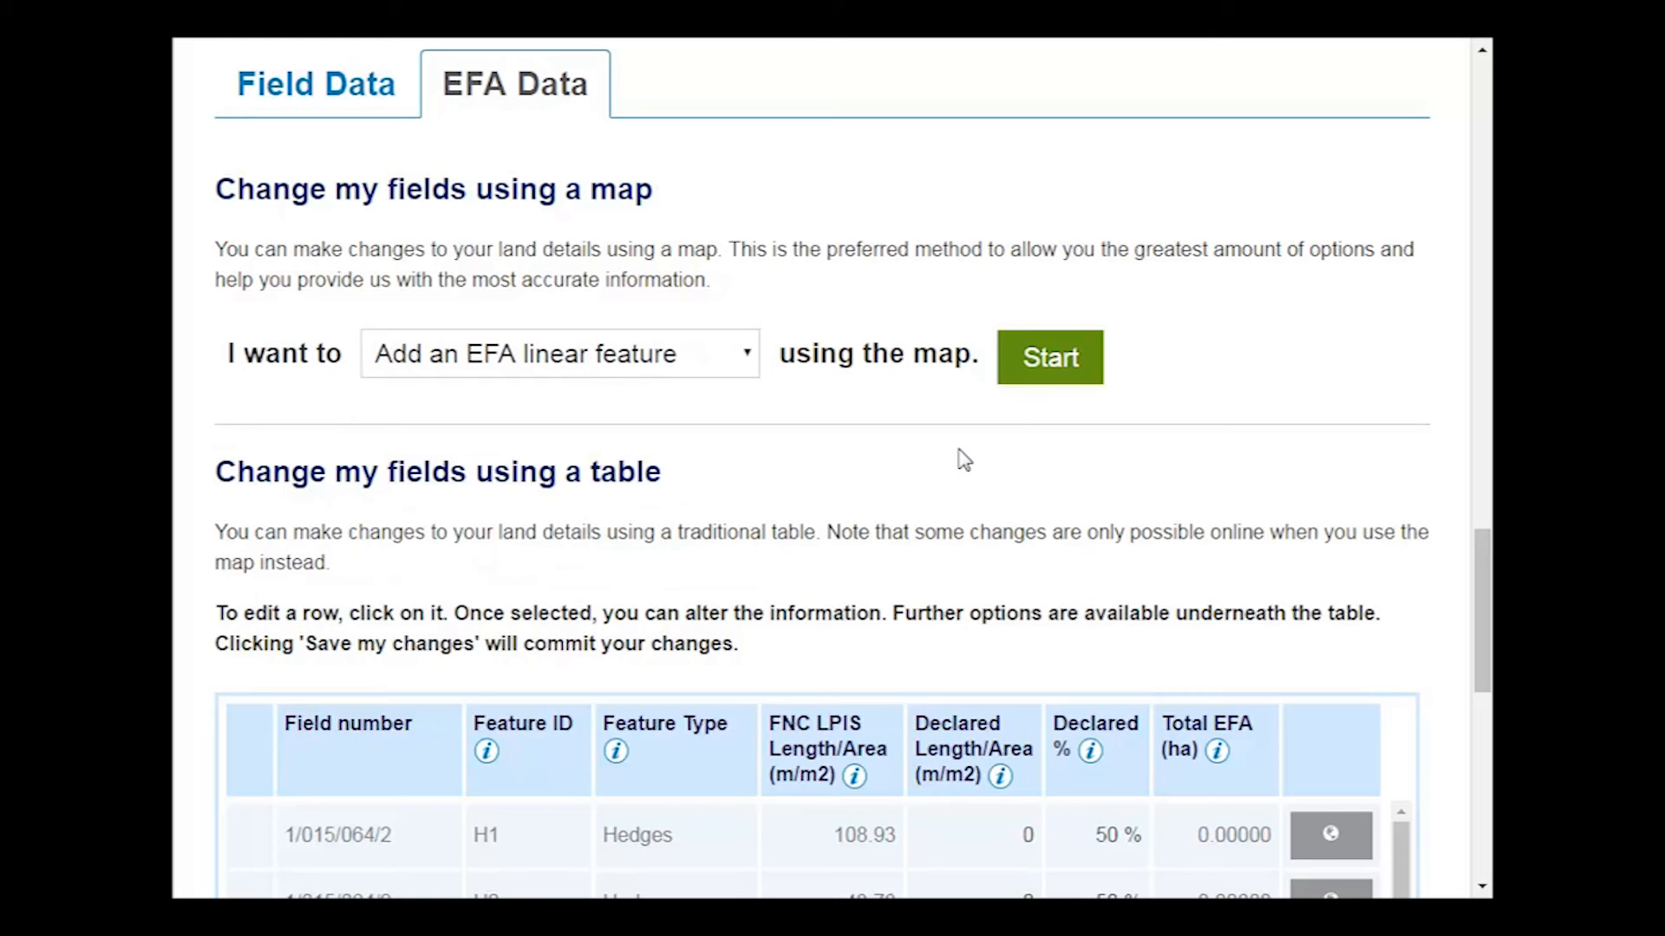
left_click(747, 362)
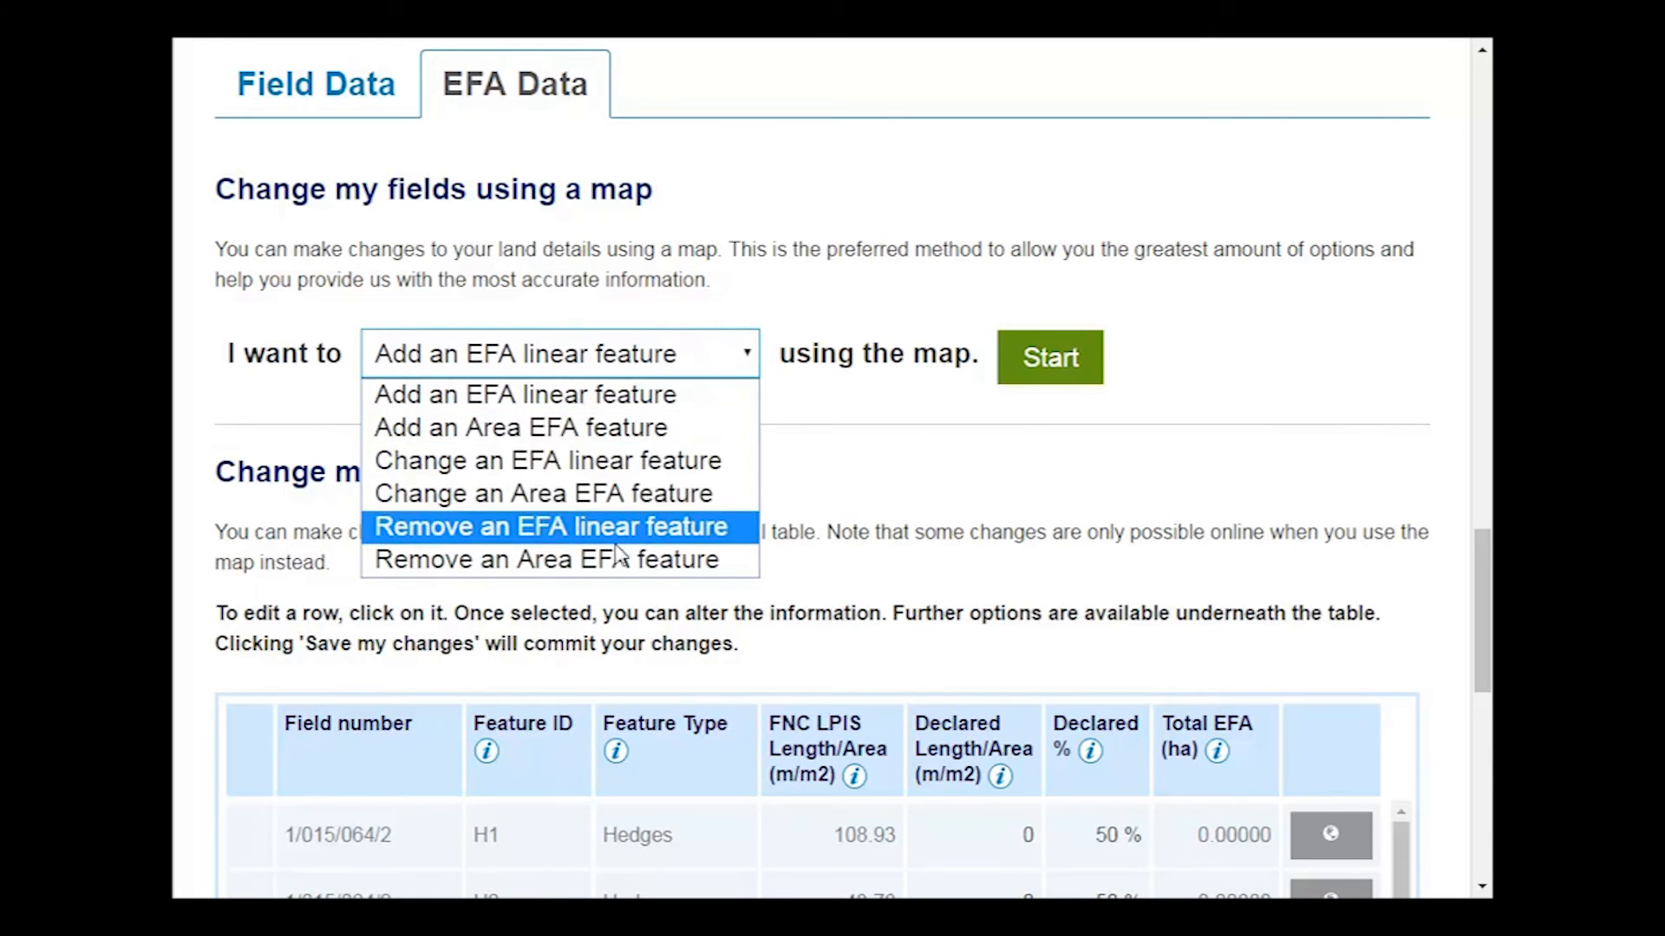
left_click(503, 531)
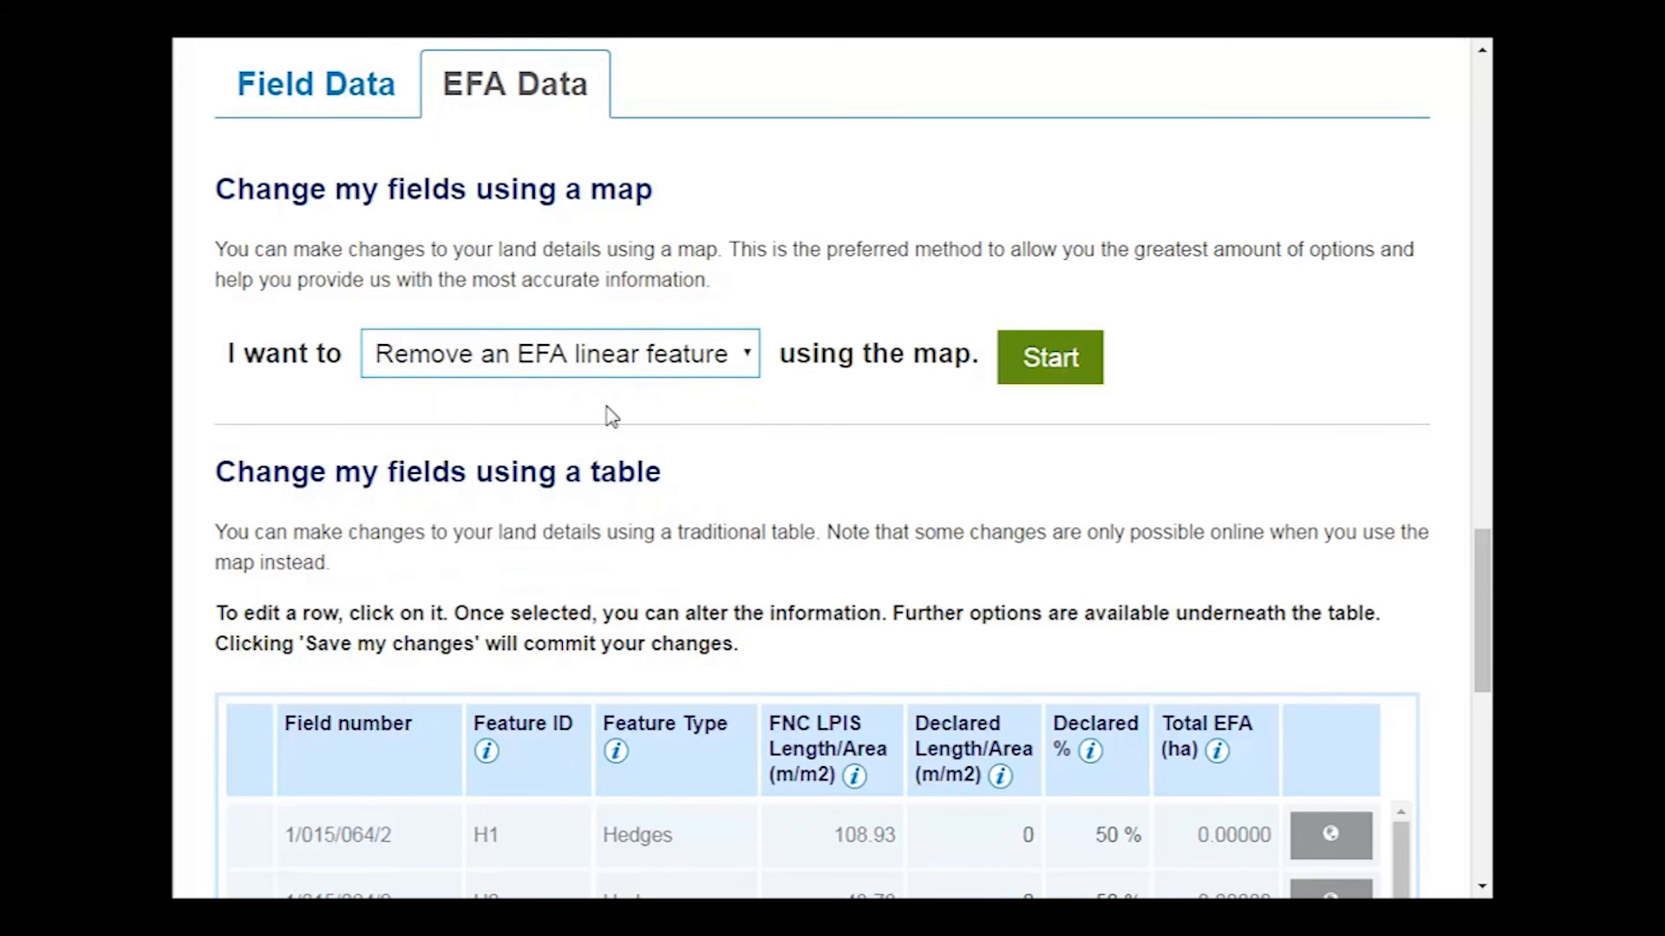
left_click(1054, 365)
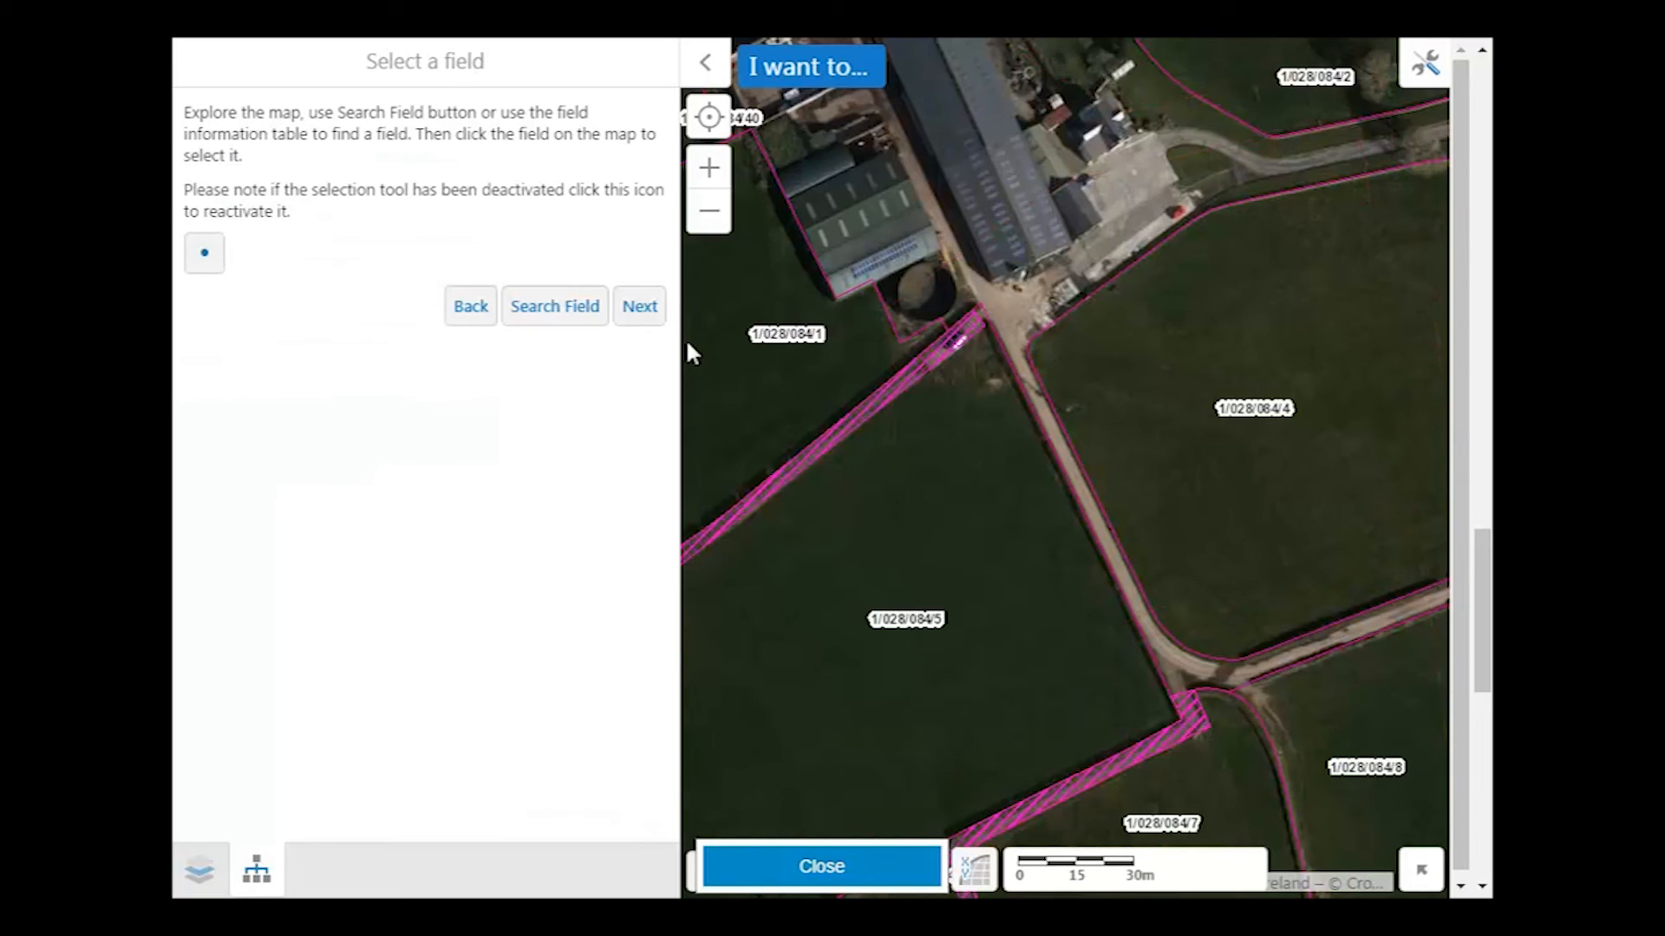
Search for field 1/015/064/2 by its field ID and select it on the map as the field to edit.
left_click(552, 309)
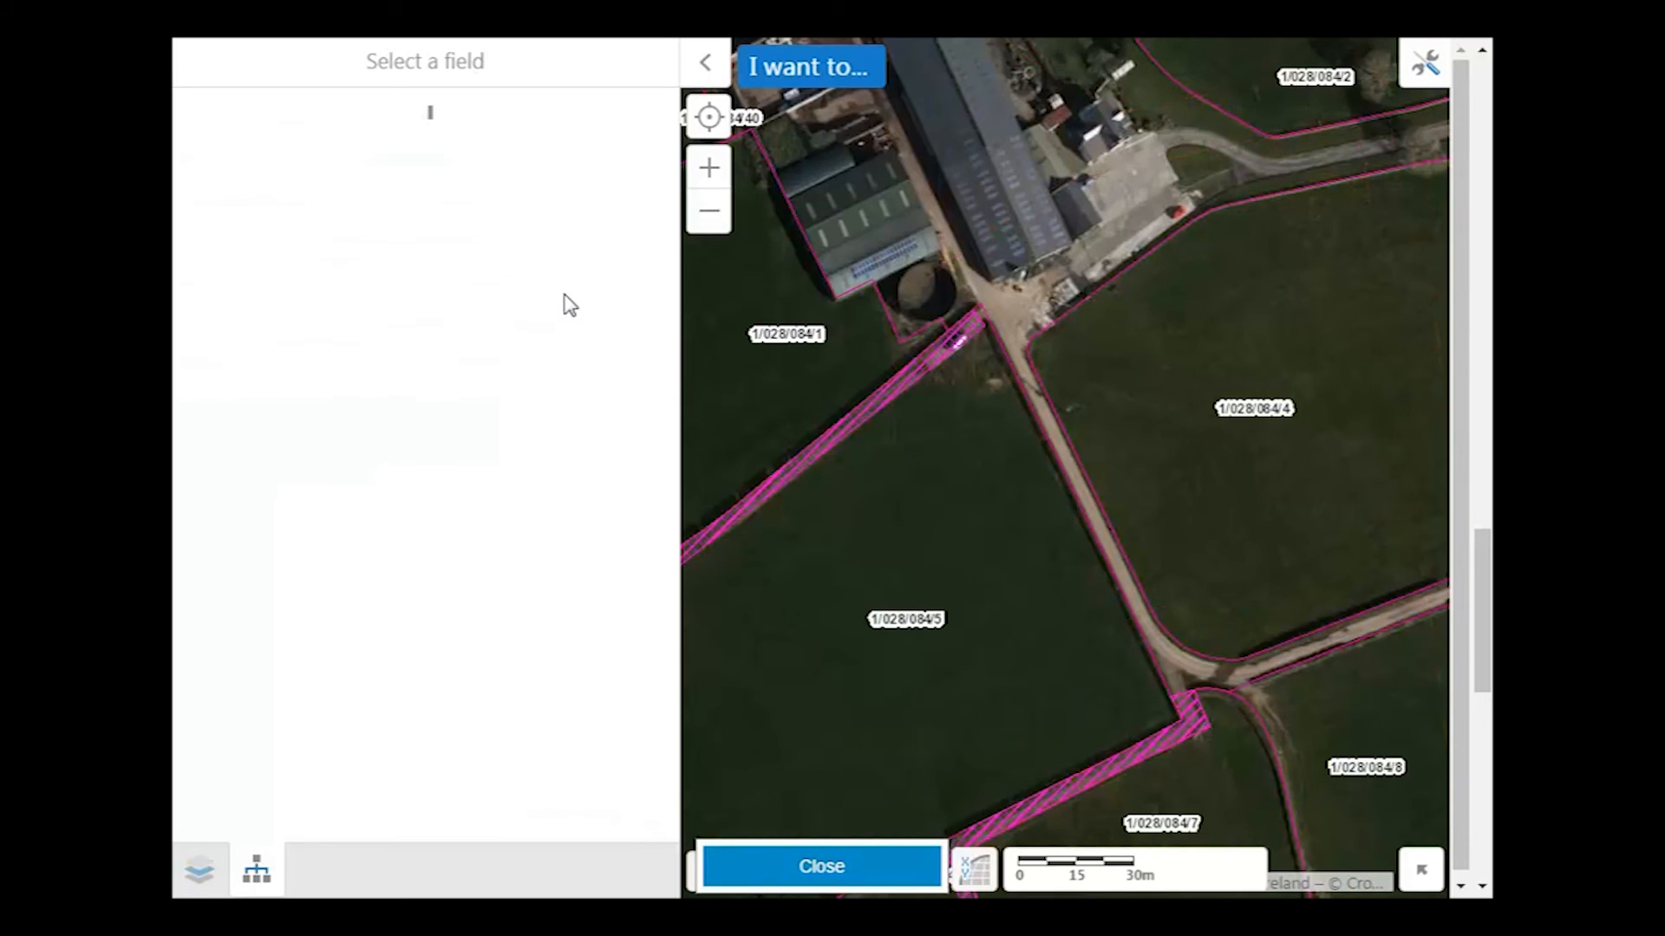
left_click(365, 180)
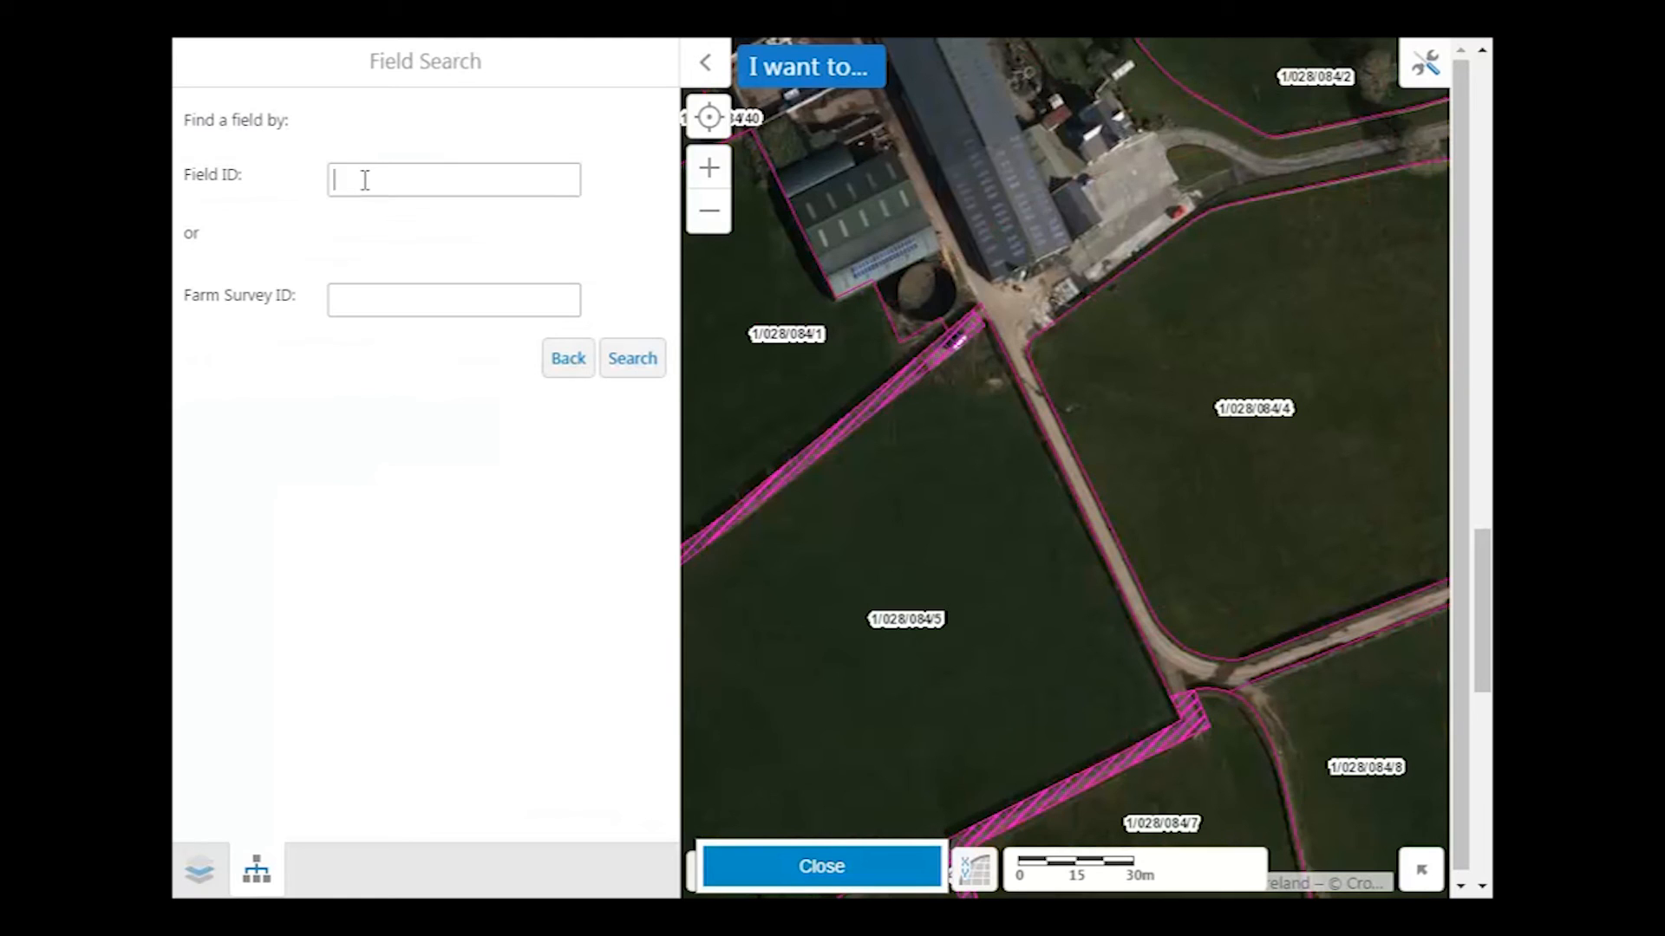
type("1/028/084/7")
left_click(634, 360)
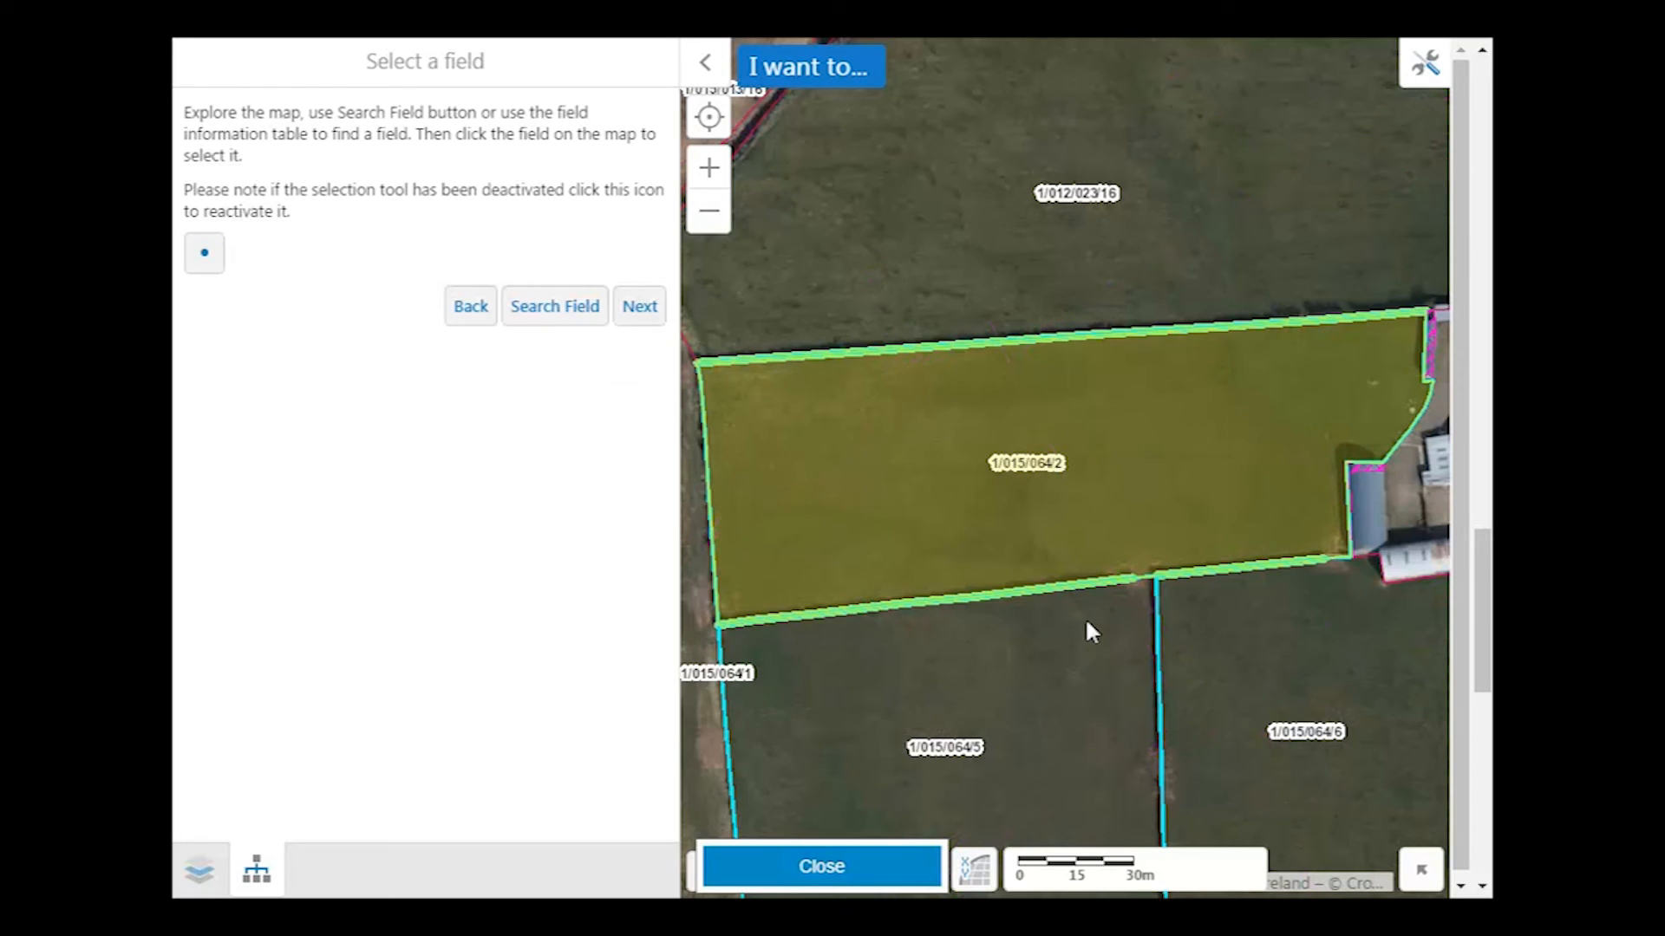
scroll(1011, 555, "down", 1)
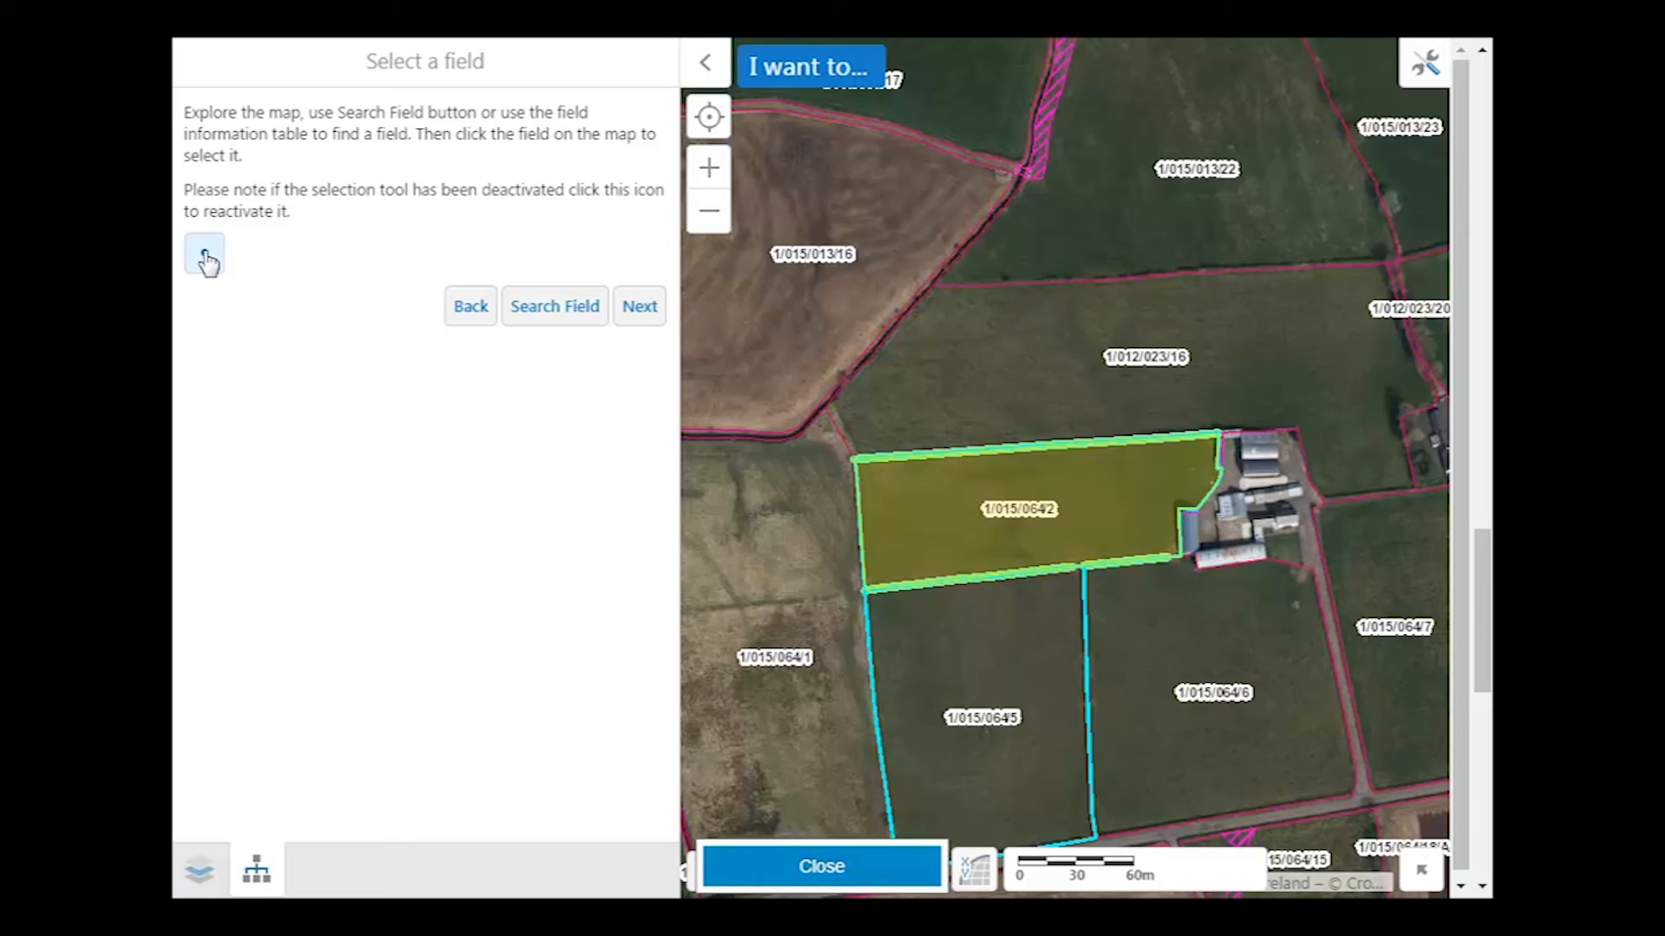
left_click(936, 524)
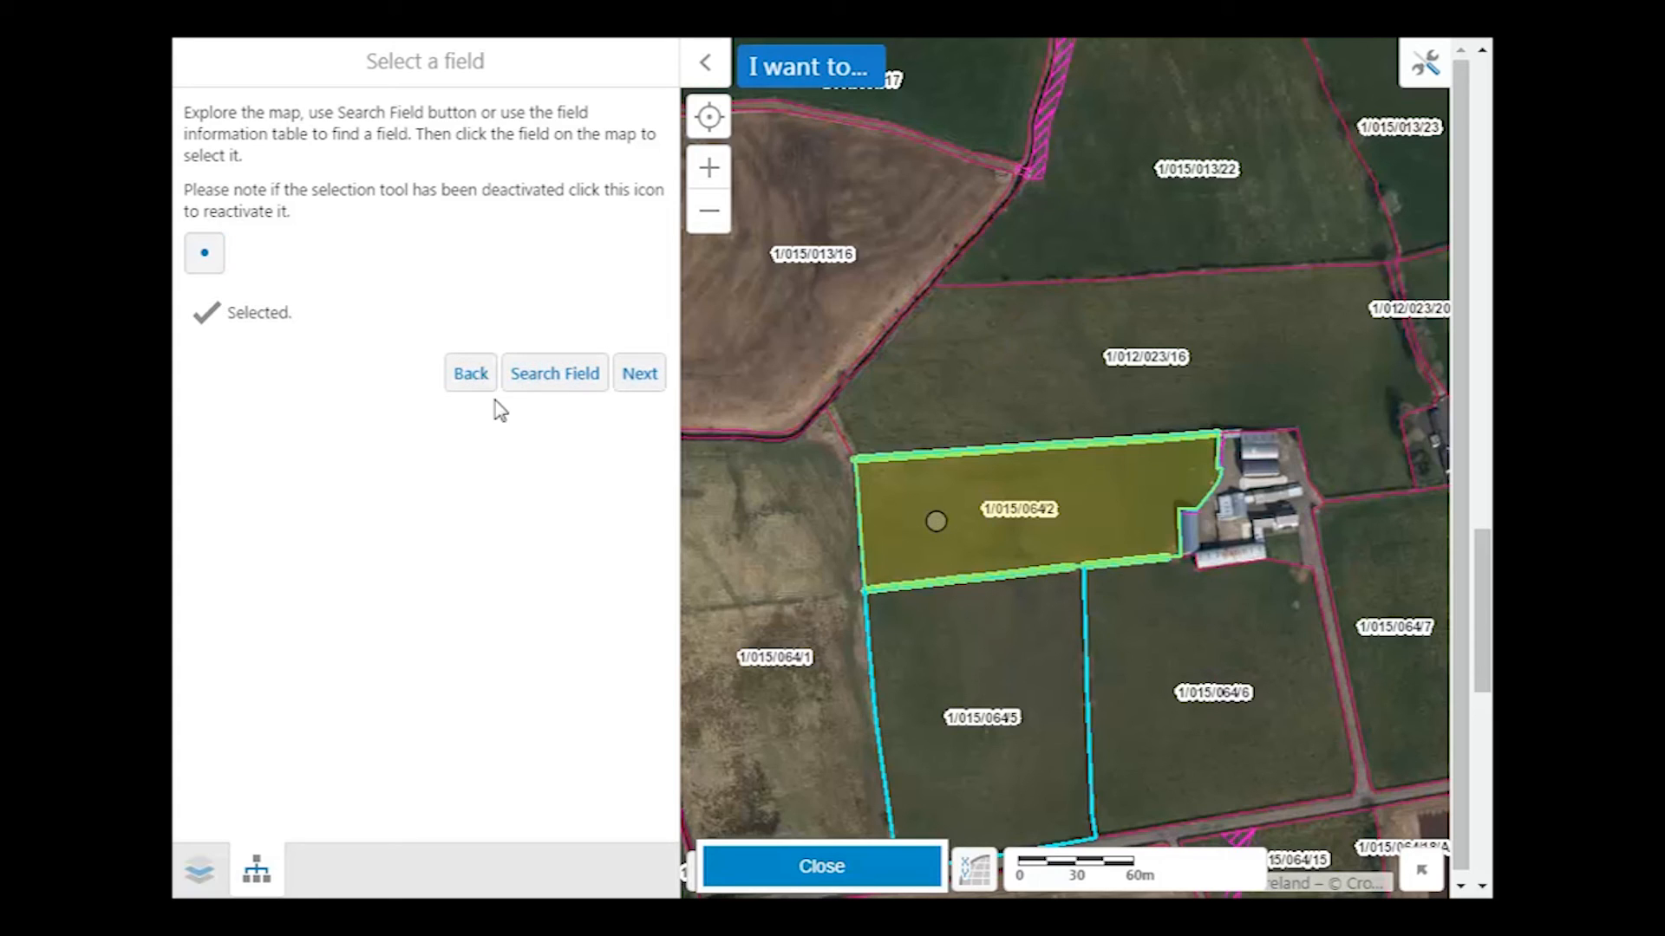
left_click(639, 378)
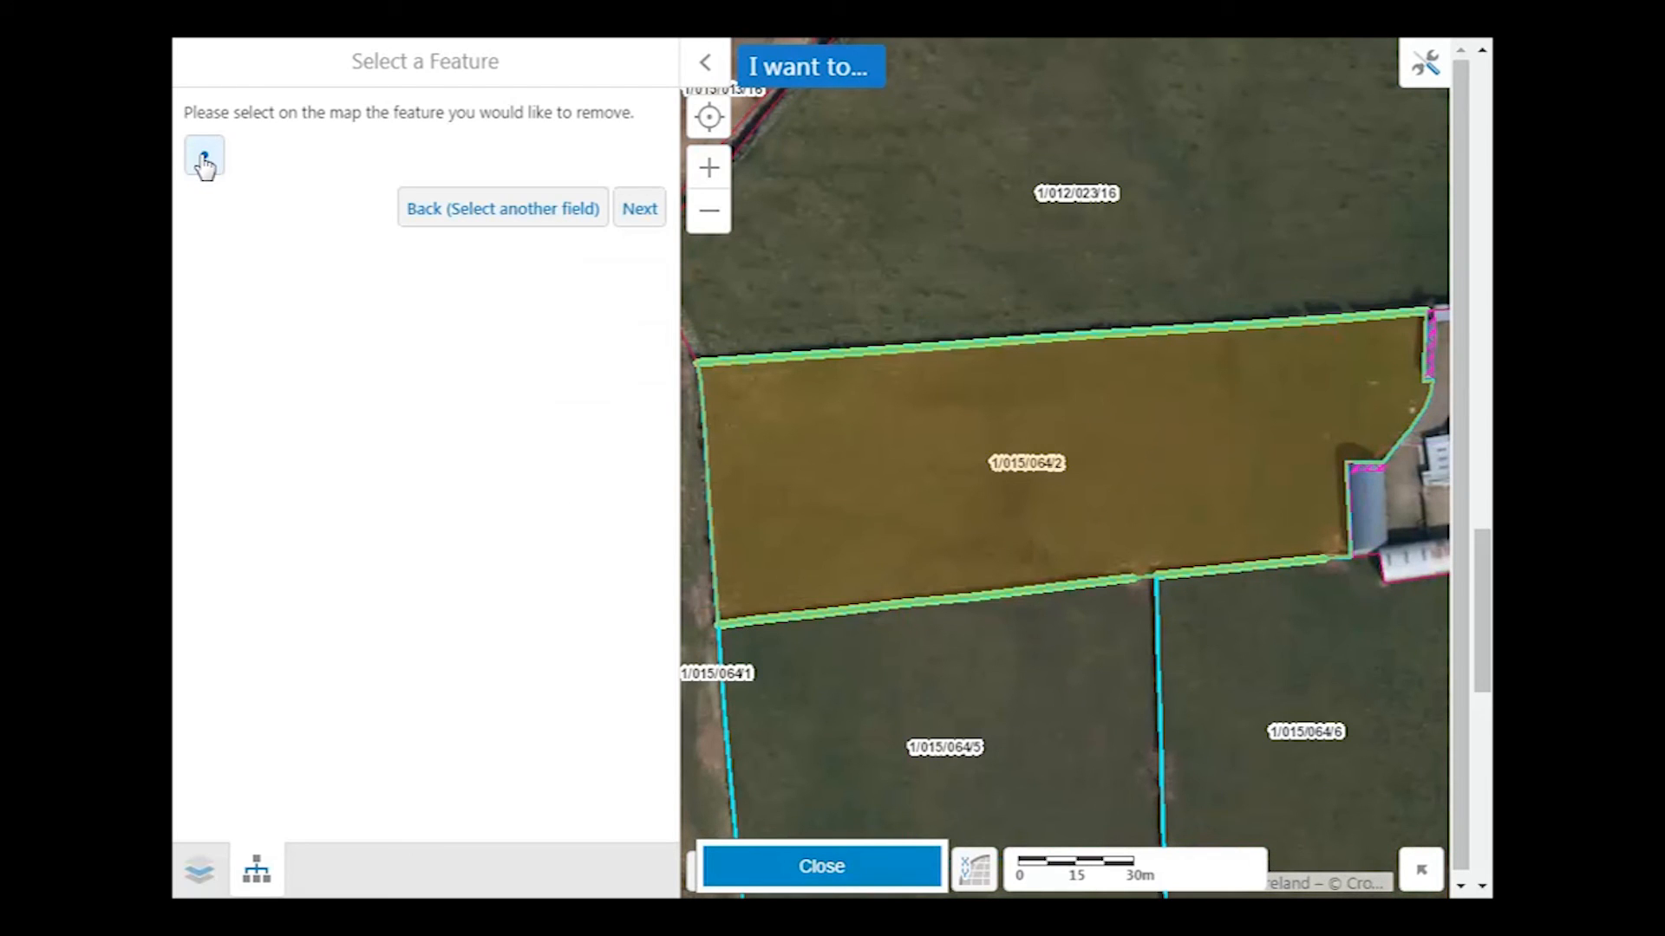
Remove the hedge H1 running along the boundary that field 1/015/064/2 shares with field 1/015/064/5.
left_click(872, 606)
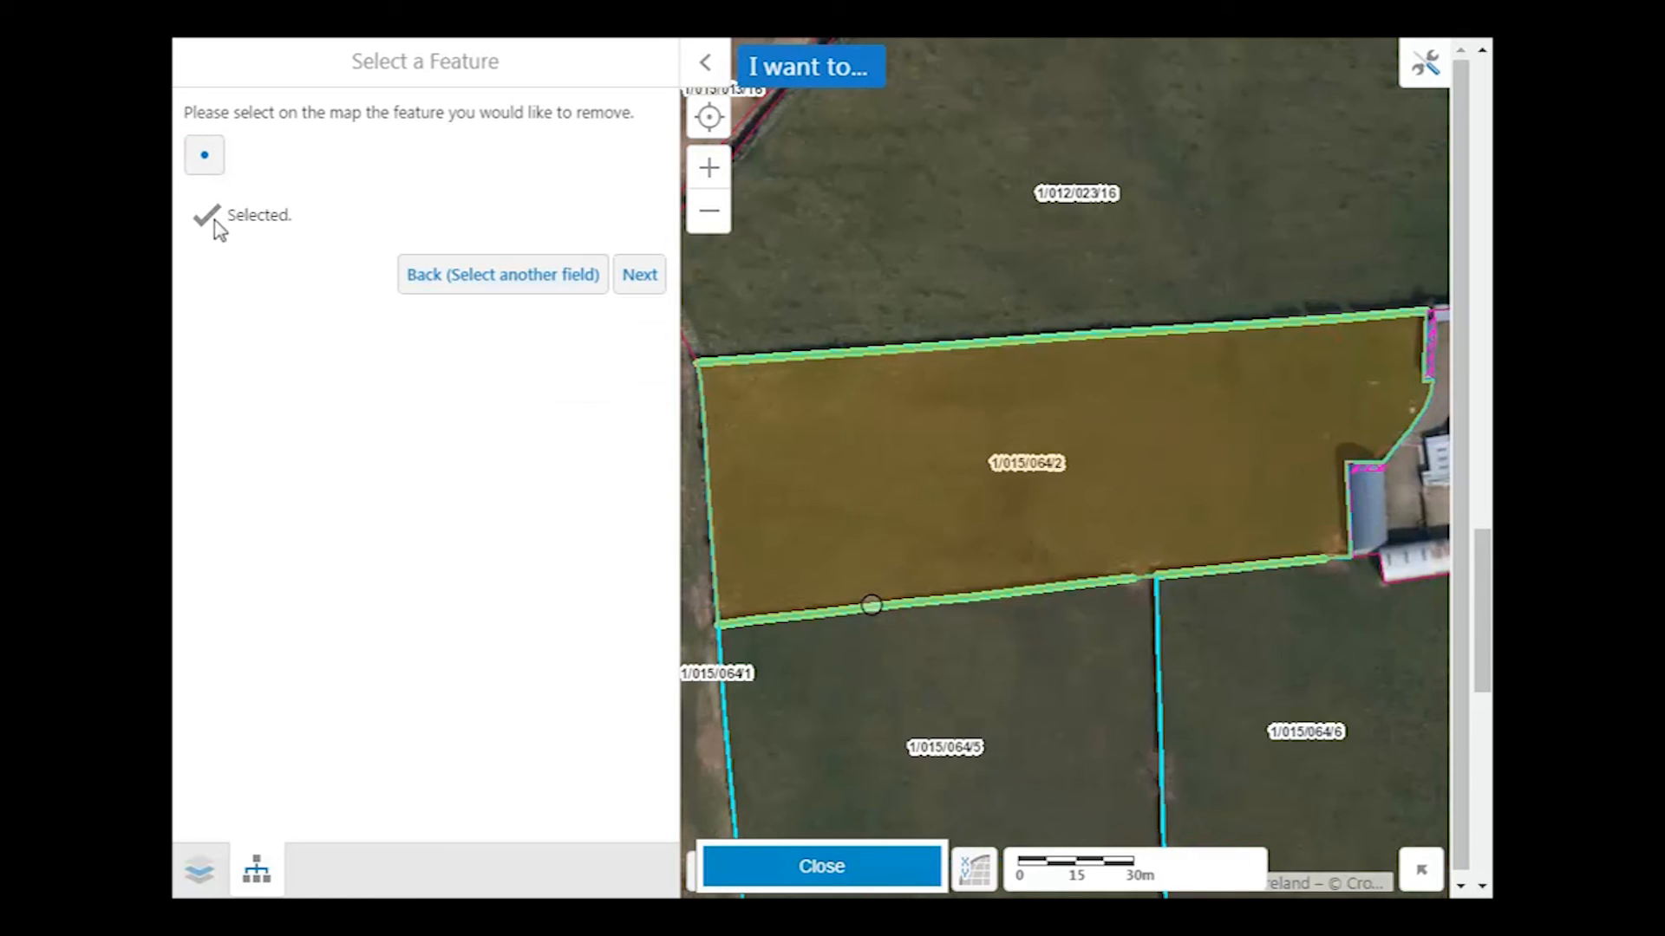
left_click(639, 276)
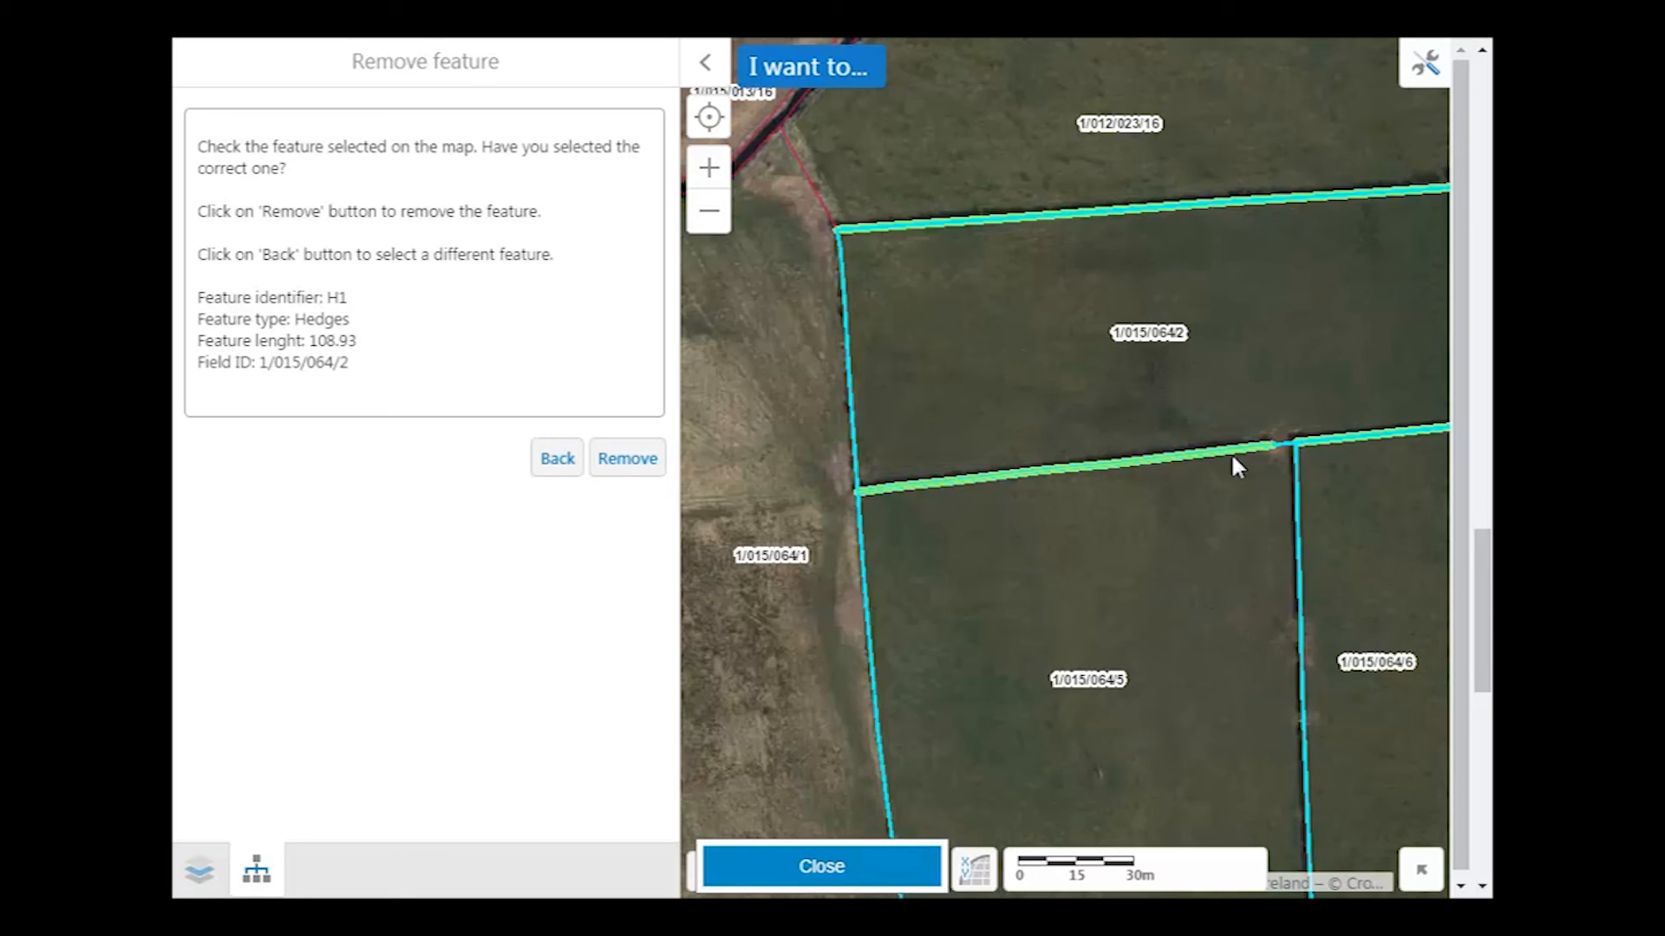
left_click(613, 468)
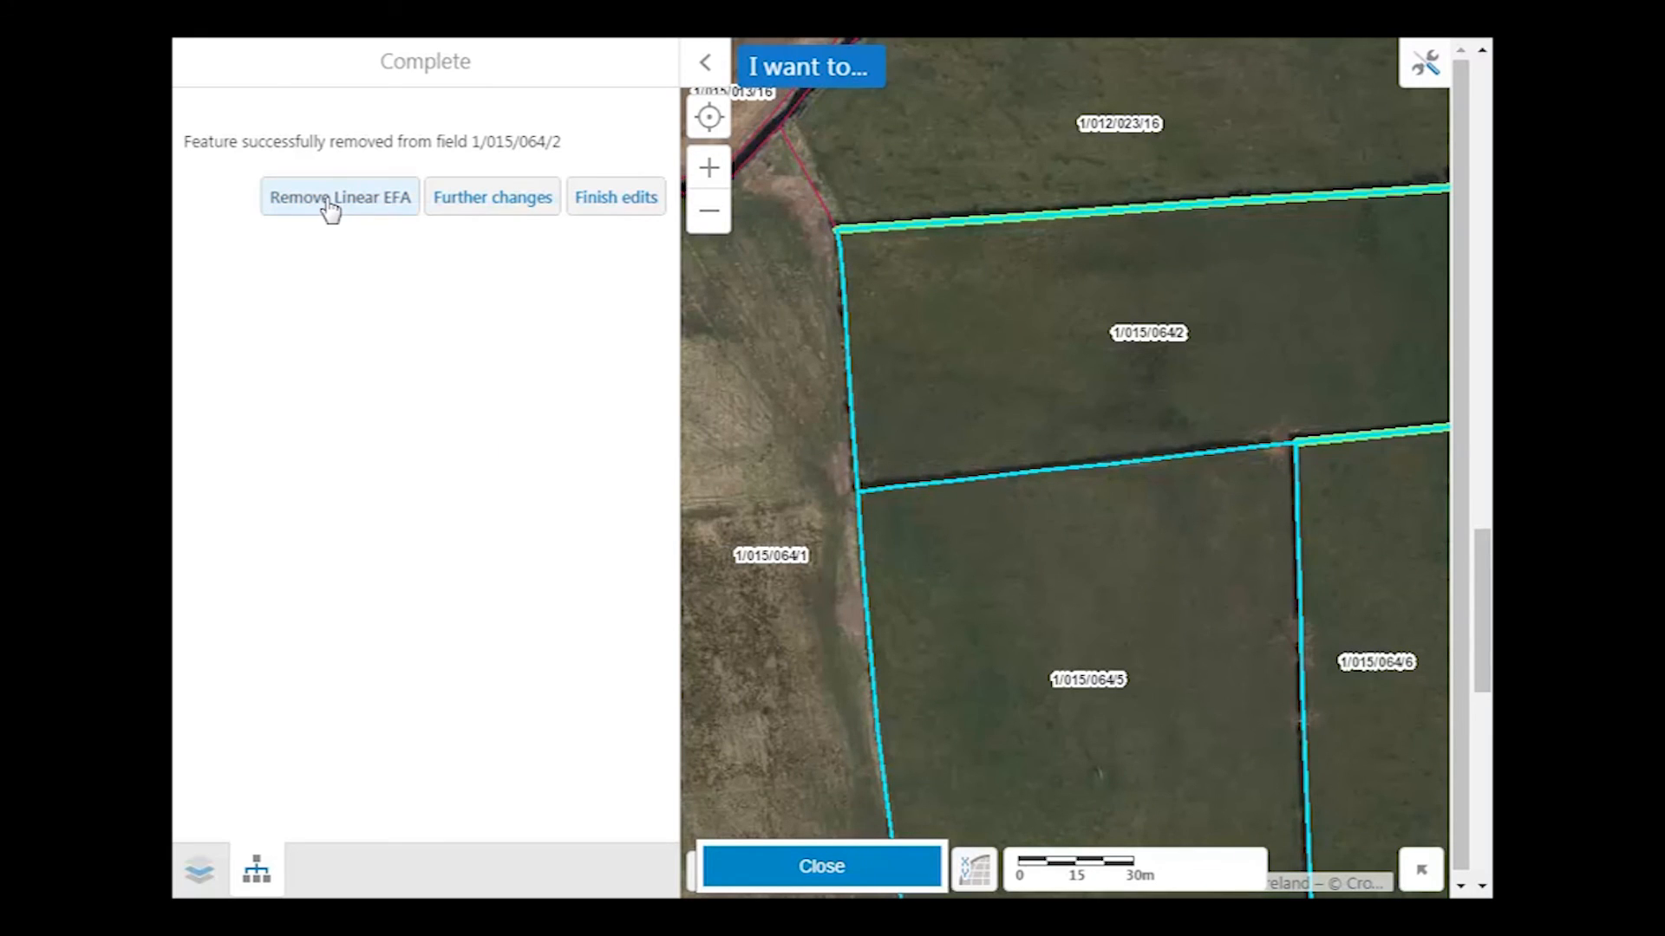
Finish the hedge removal edits, close the map and go to the EFA data table.
left_click(614, 201)
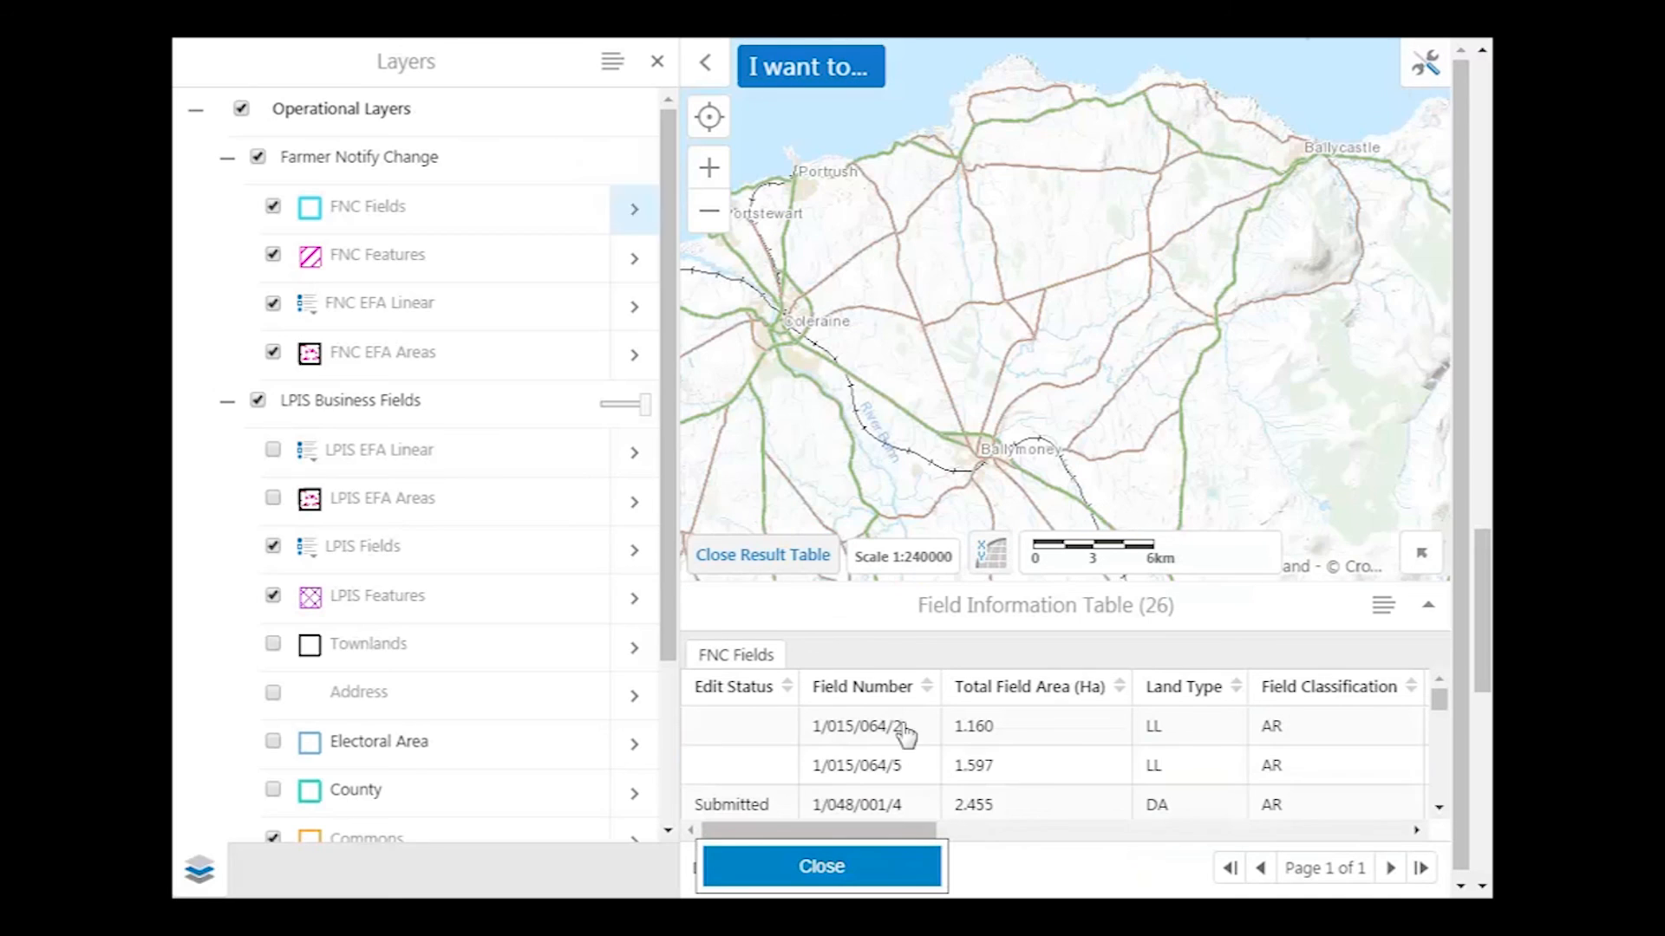
left_click(785, 866)
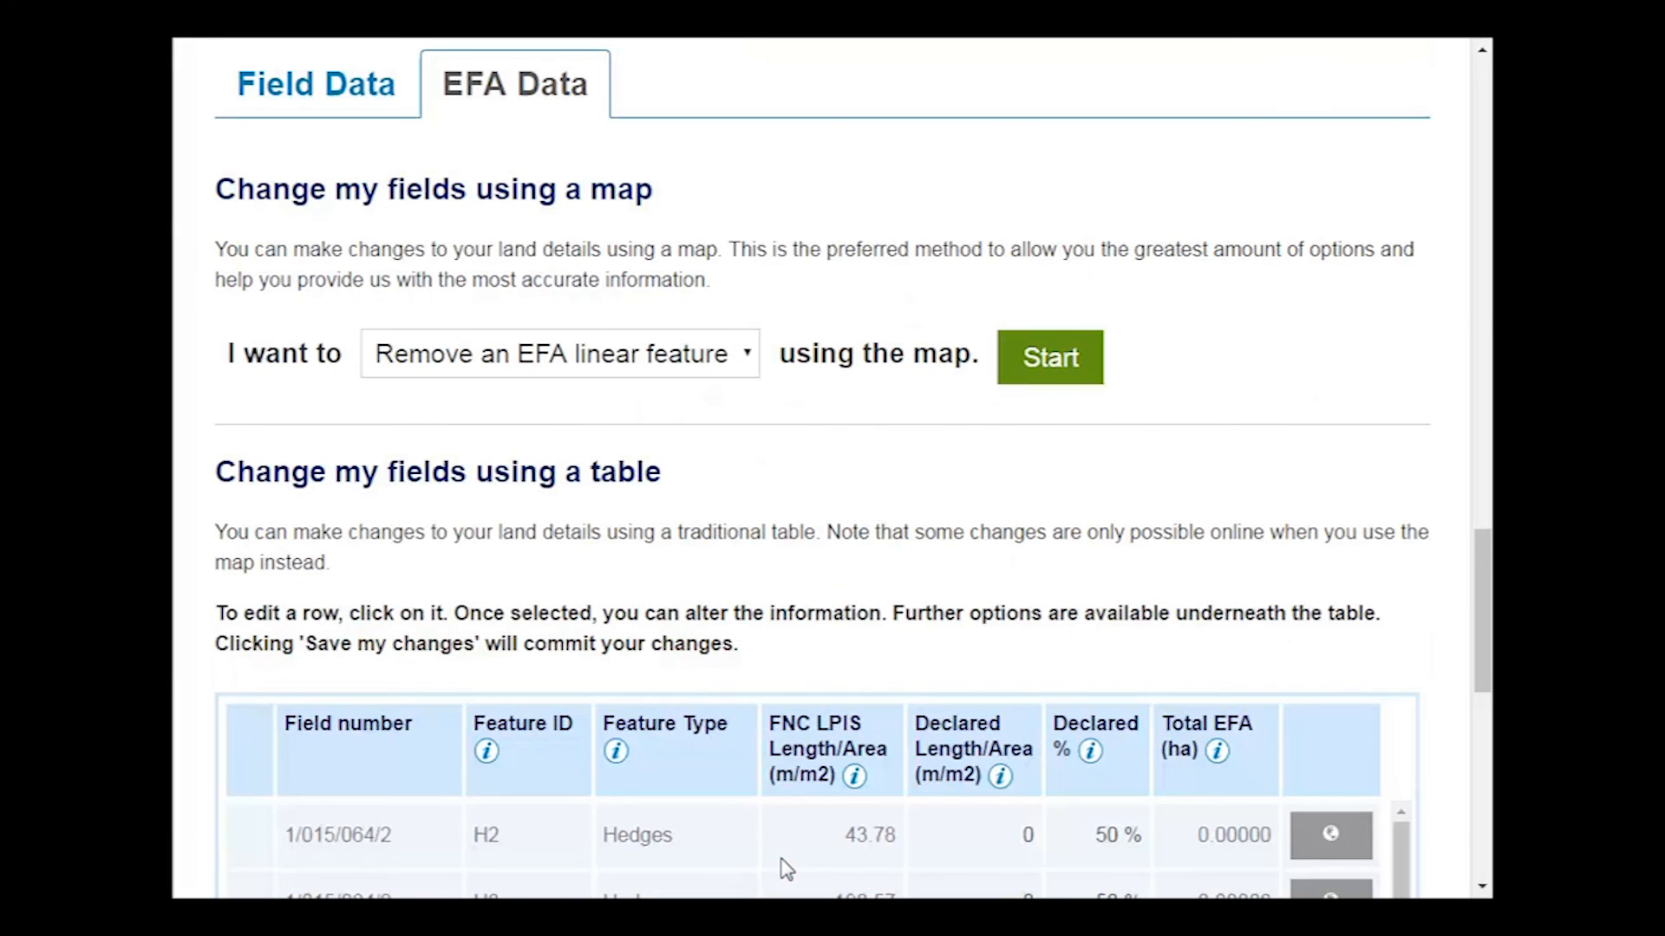
left_click_drag(1481, 549, 1481, 603)
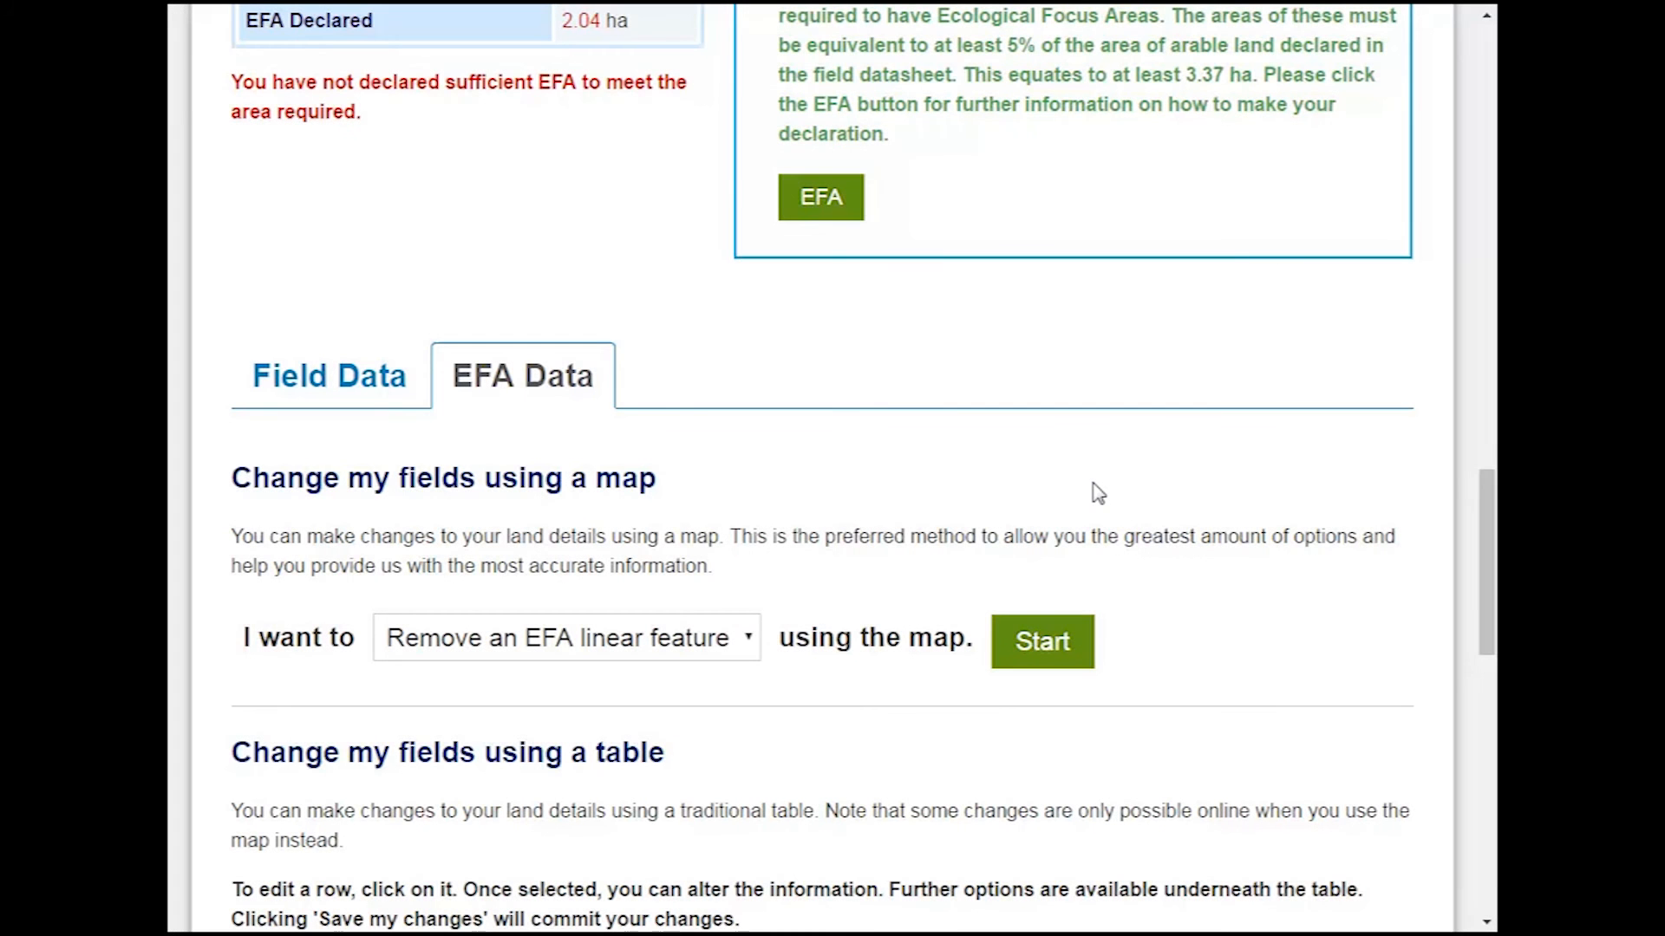
Choose to remove an area EFA feature using the map and start that edit.
left_click(748, 646)
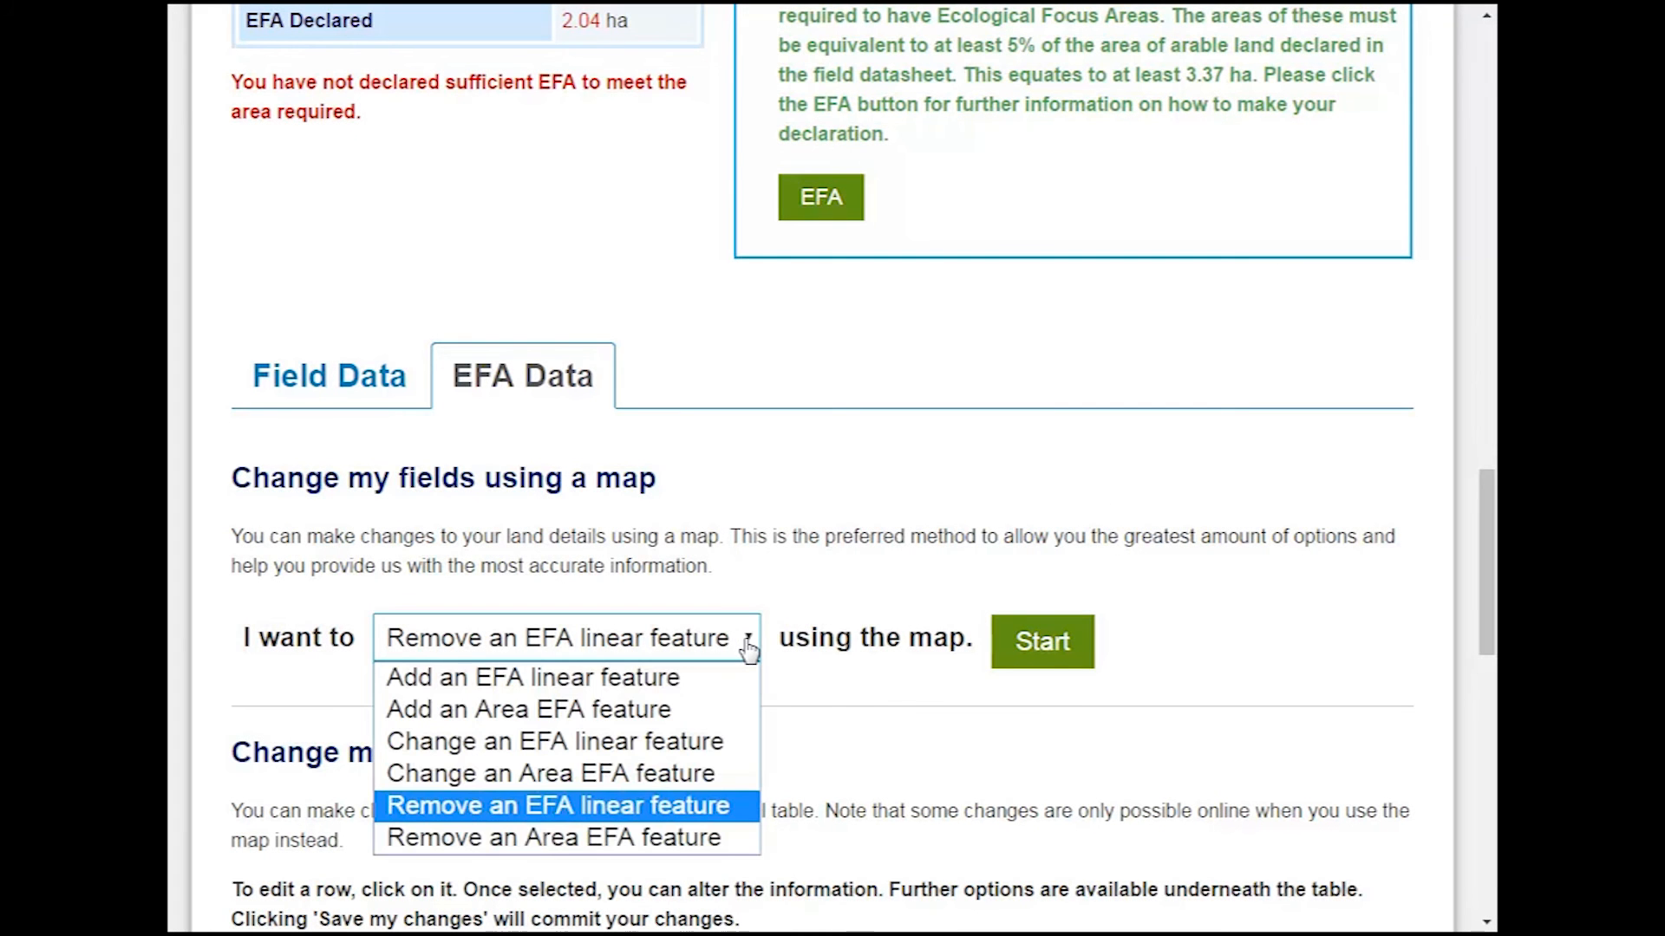
left_click(652, 840)
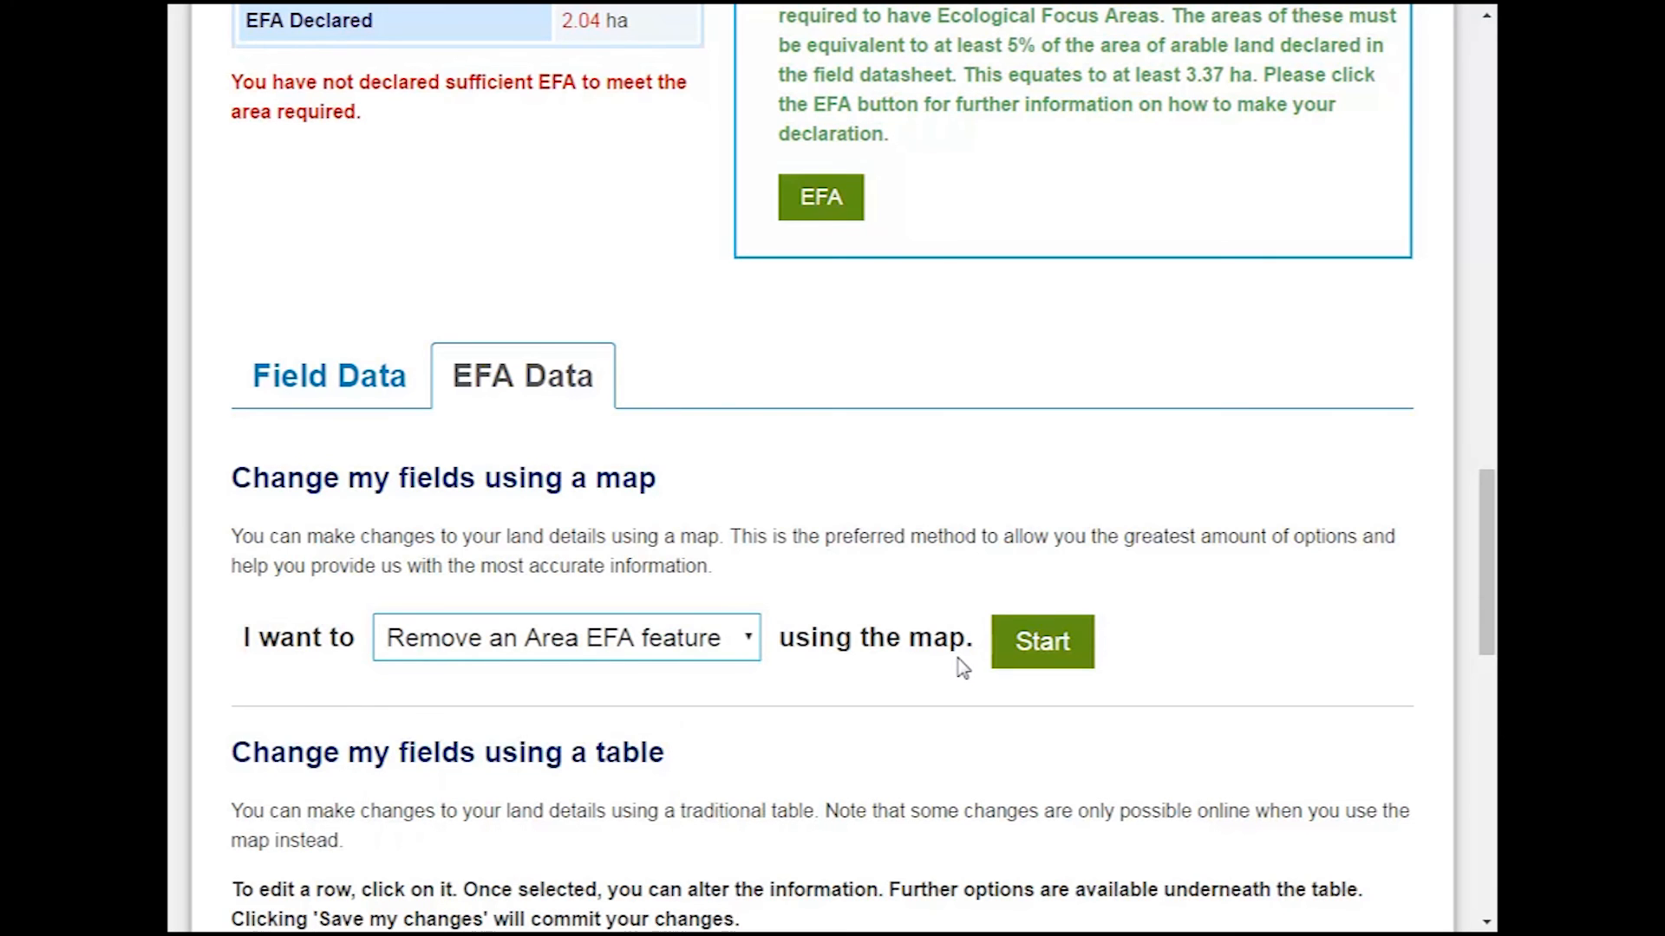
left_click(1059, 652)
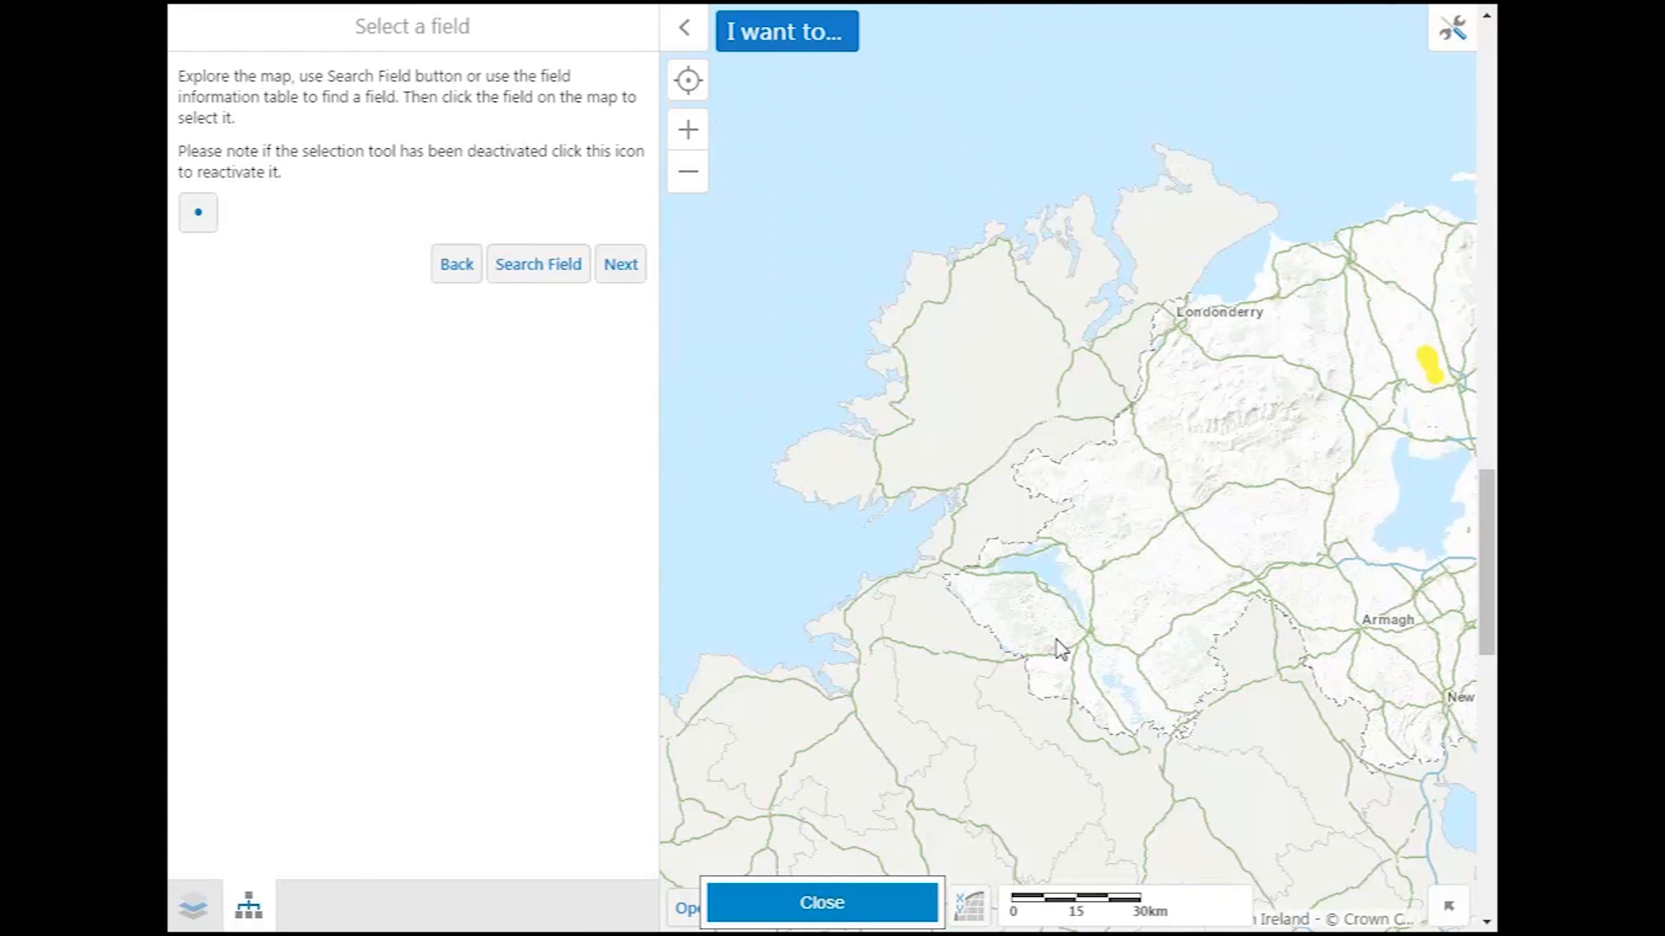
Search for field 1/015/064/5 by its field ID and select it on the map as the field to edit.
left_click(522, 264)
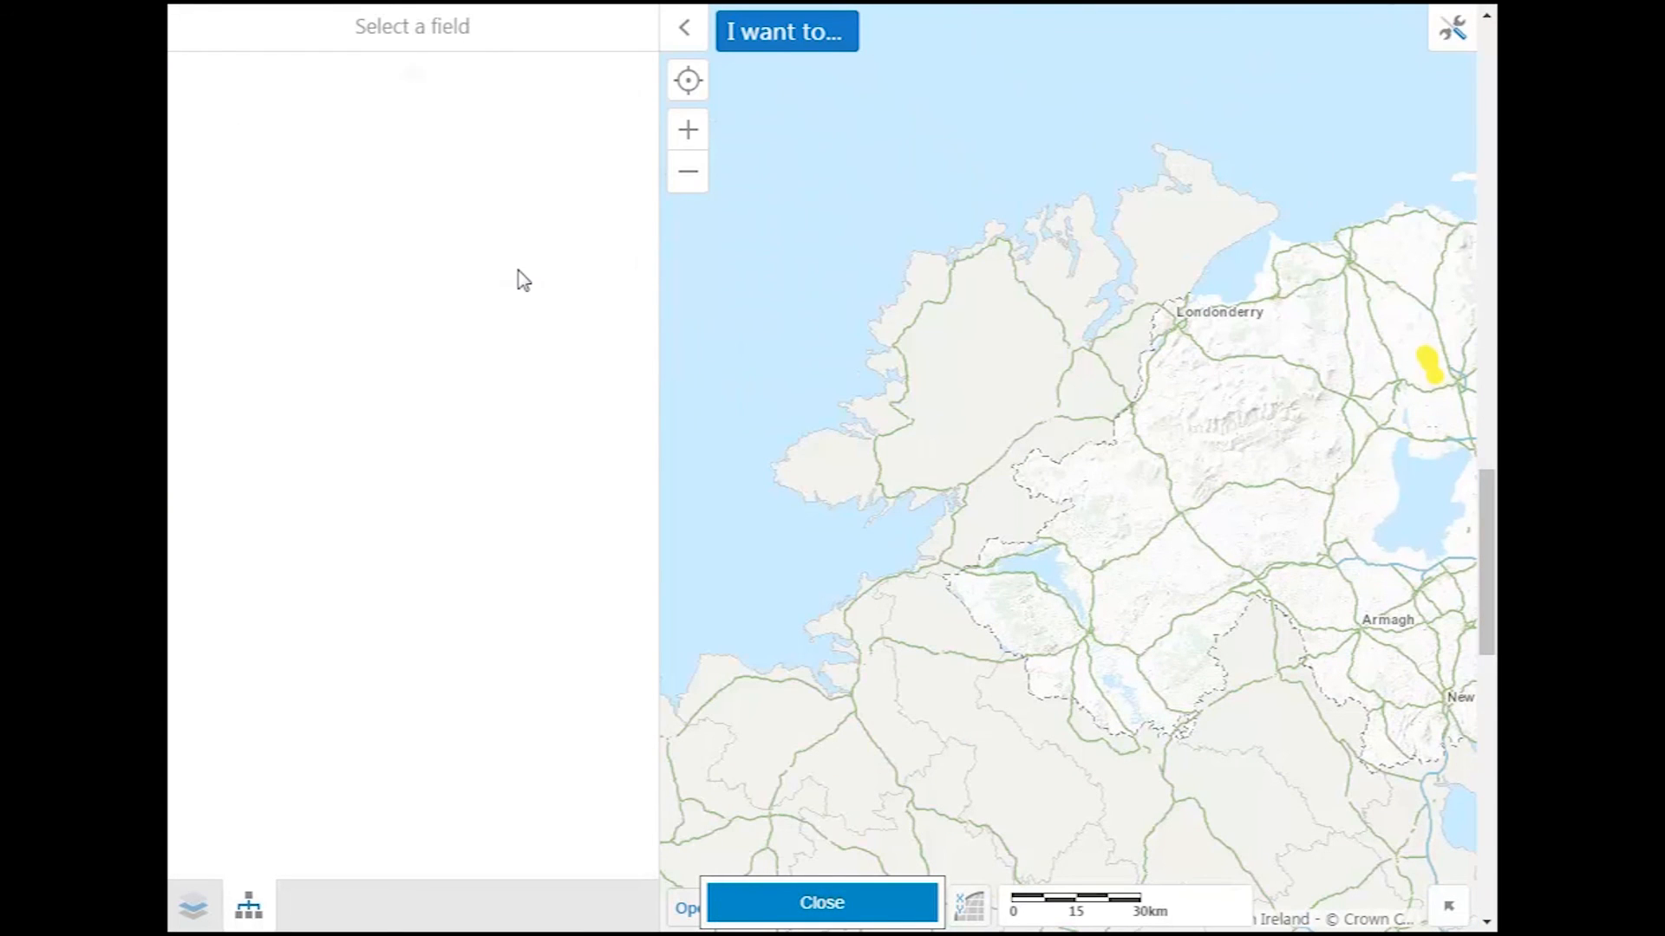
left_click(406, 144)
key("ctrl+v")
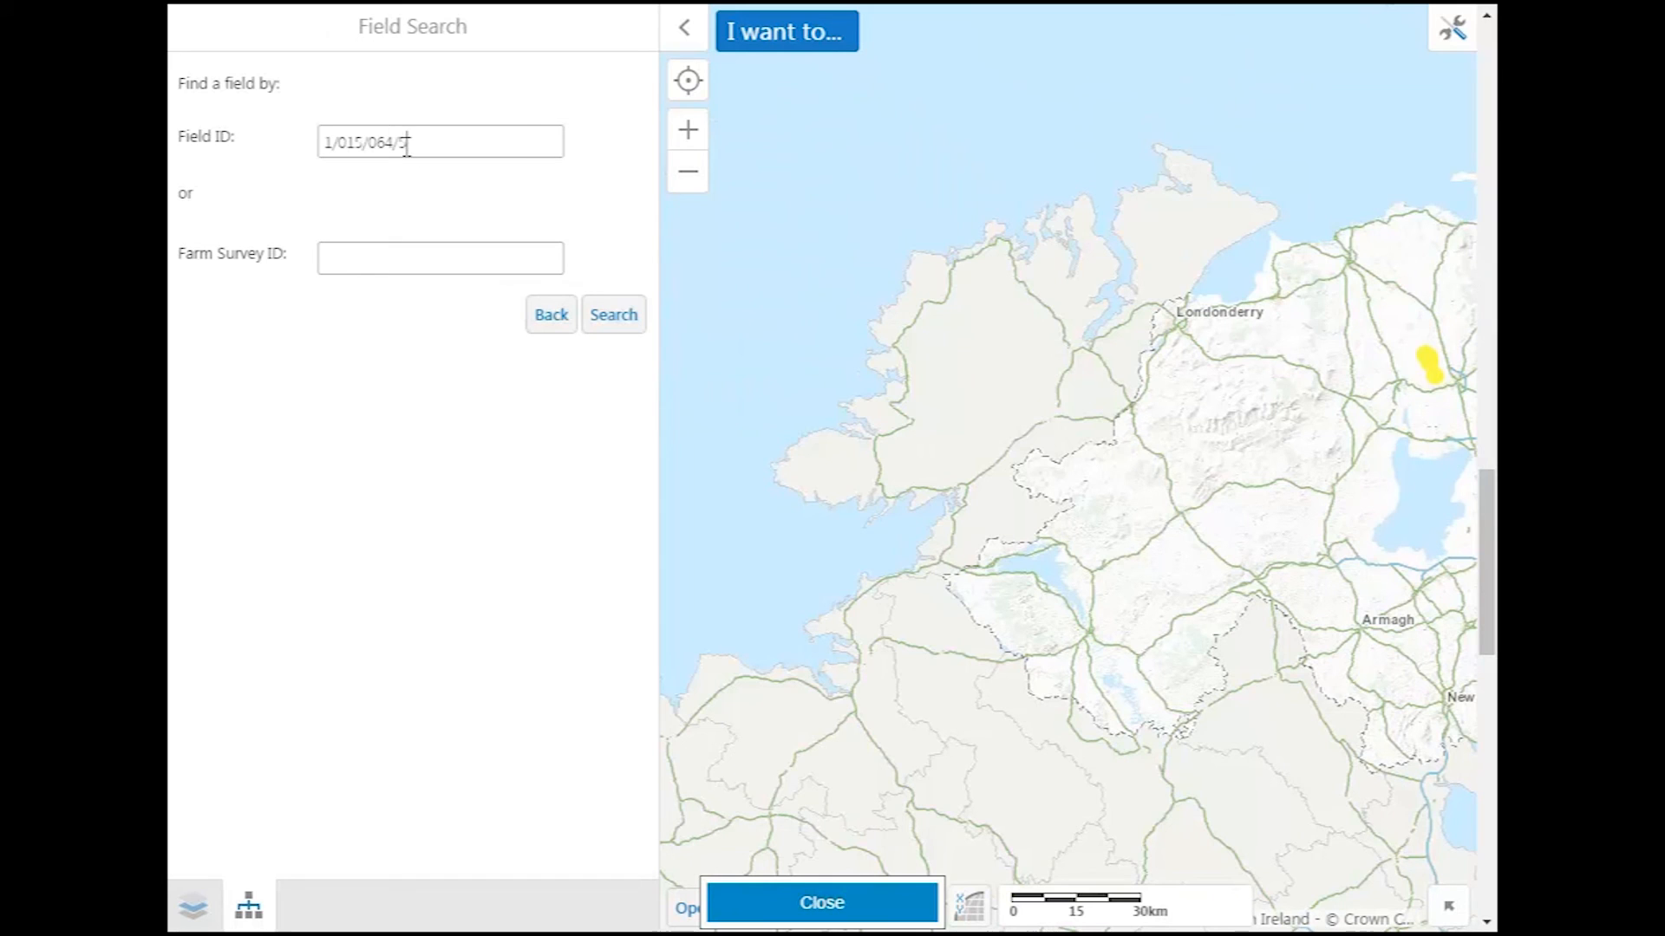
left_click(614, 319)
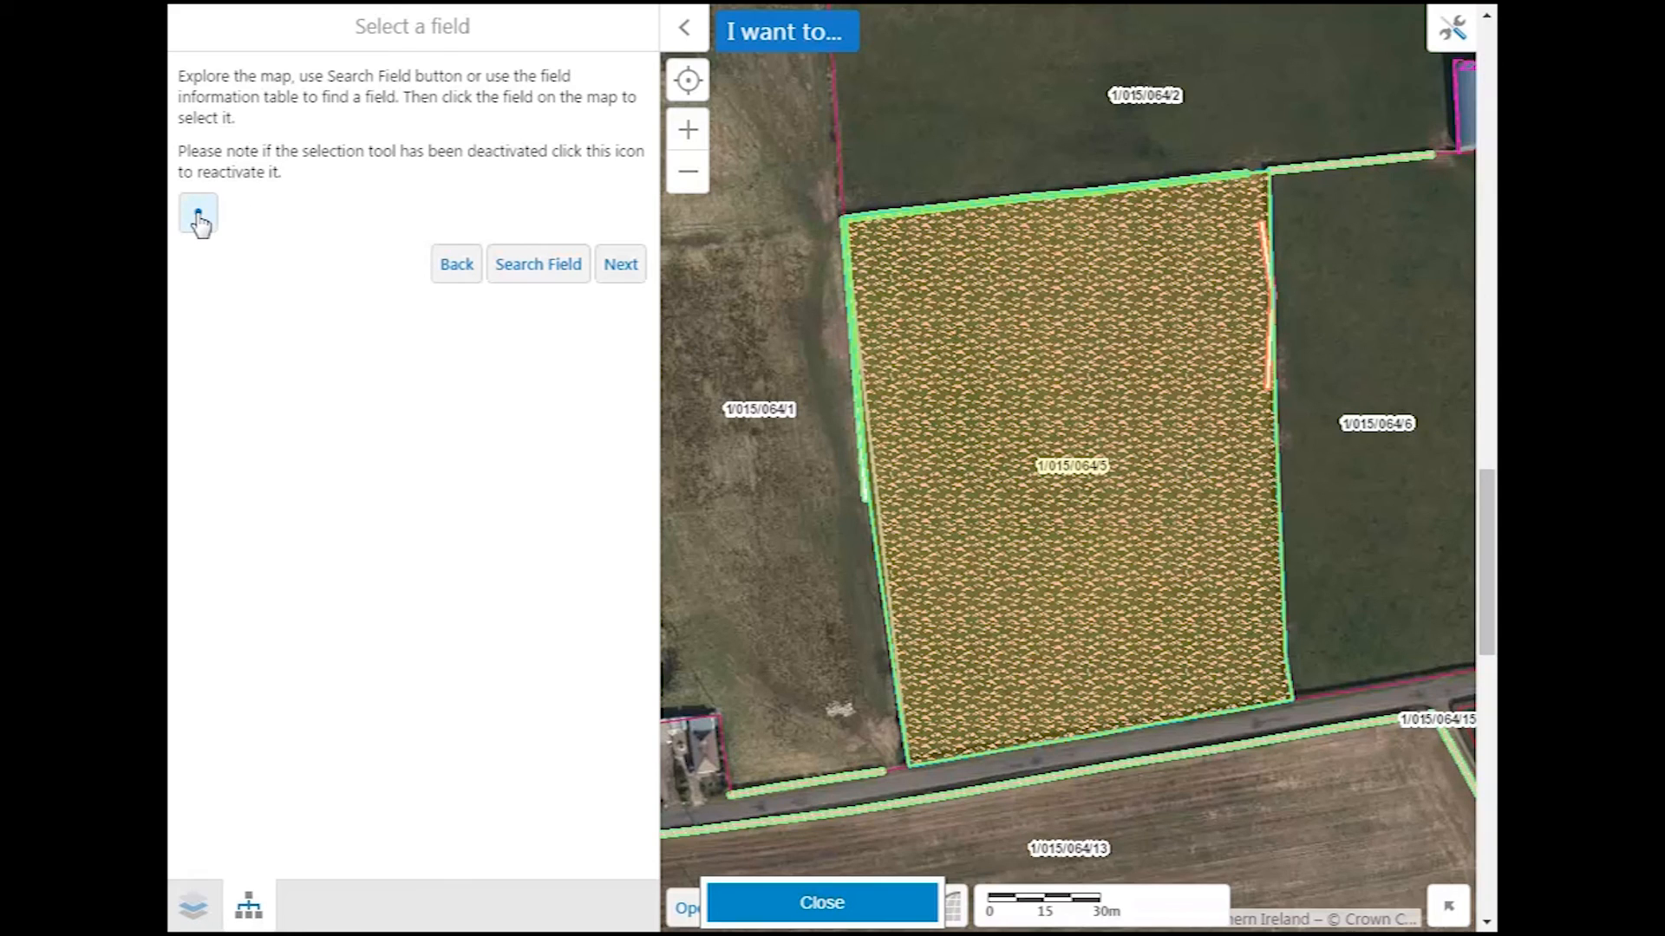
left_click(1086, 380)
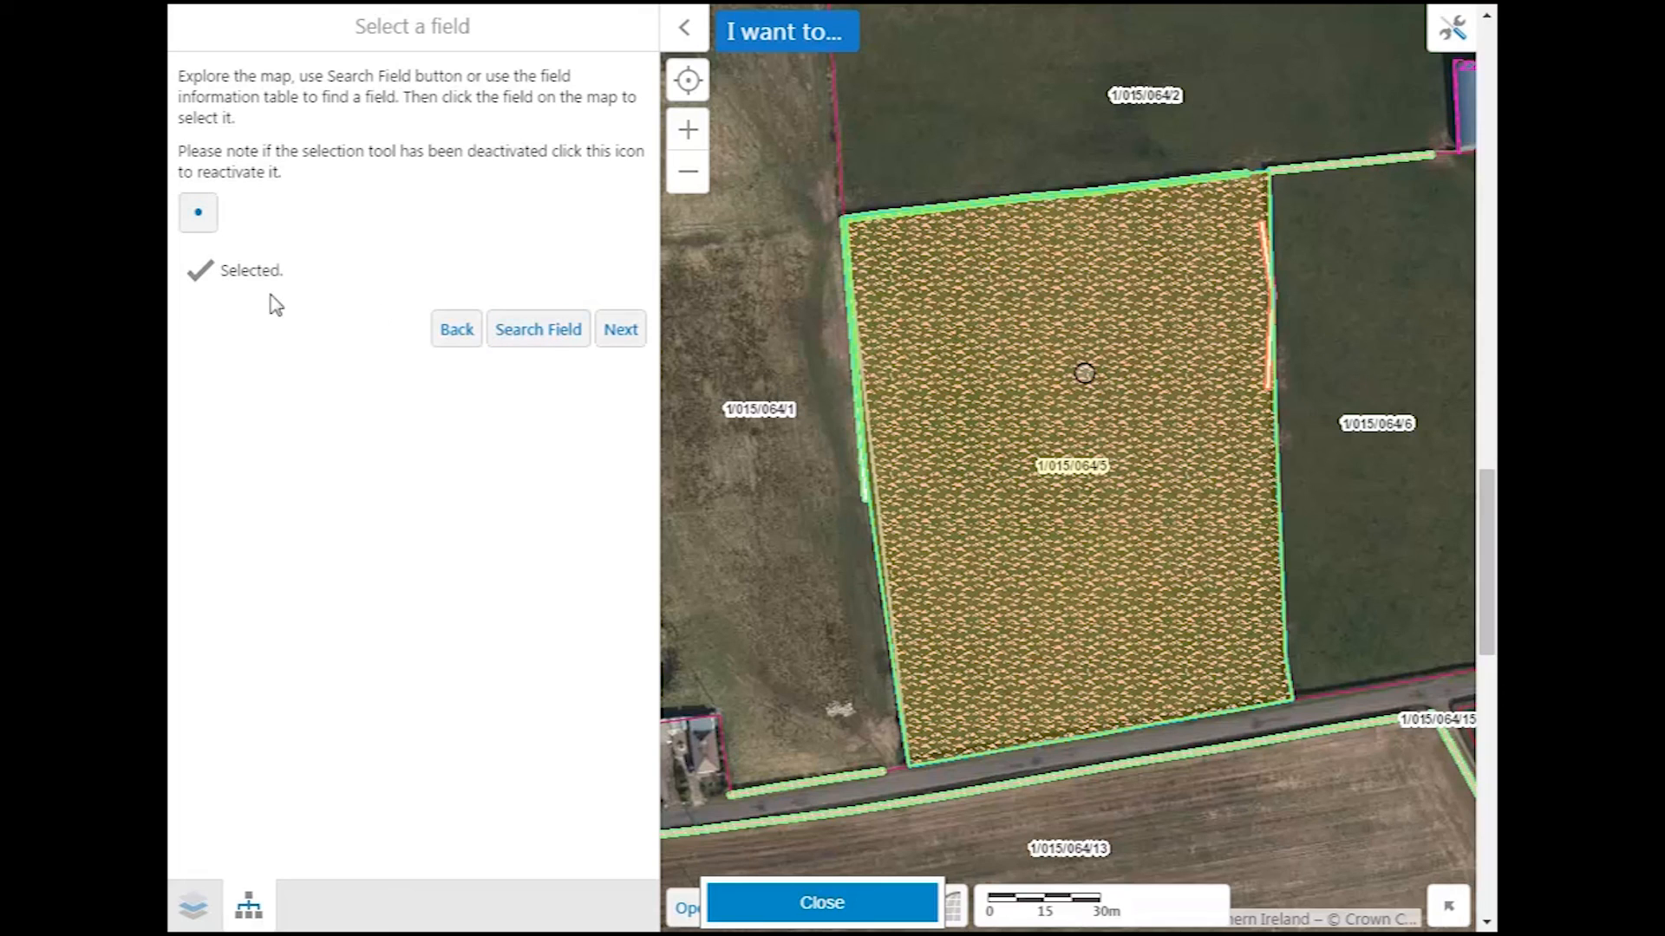
left_click(626, 329)
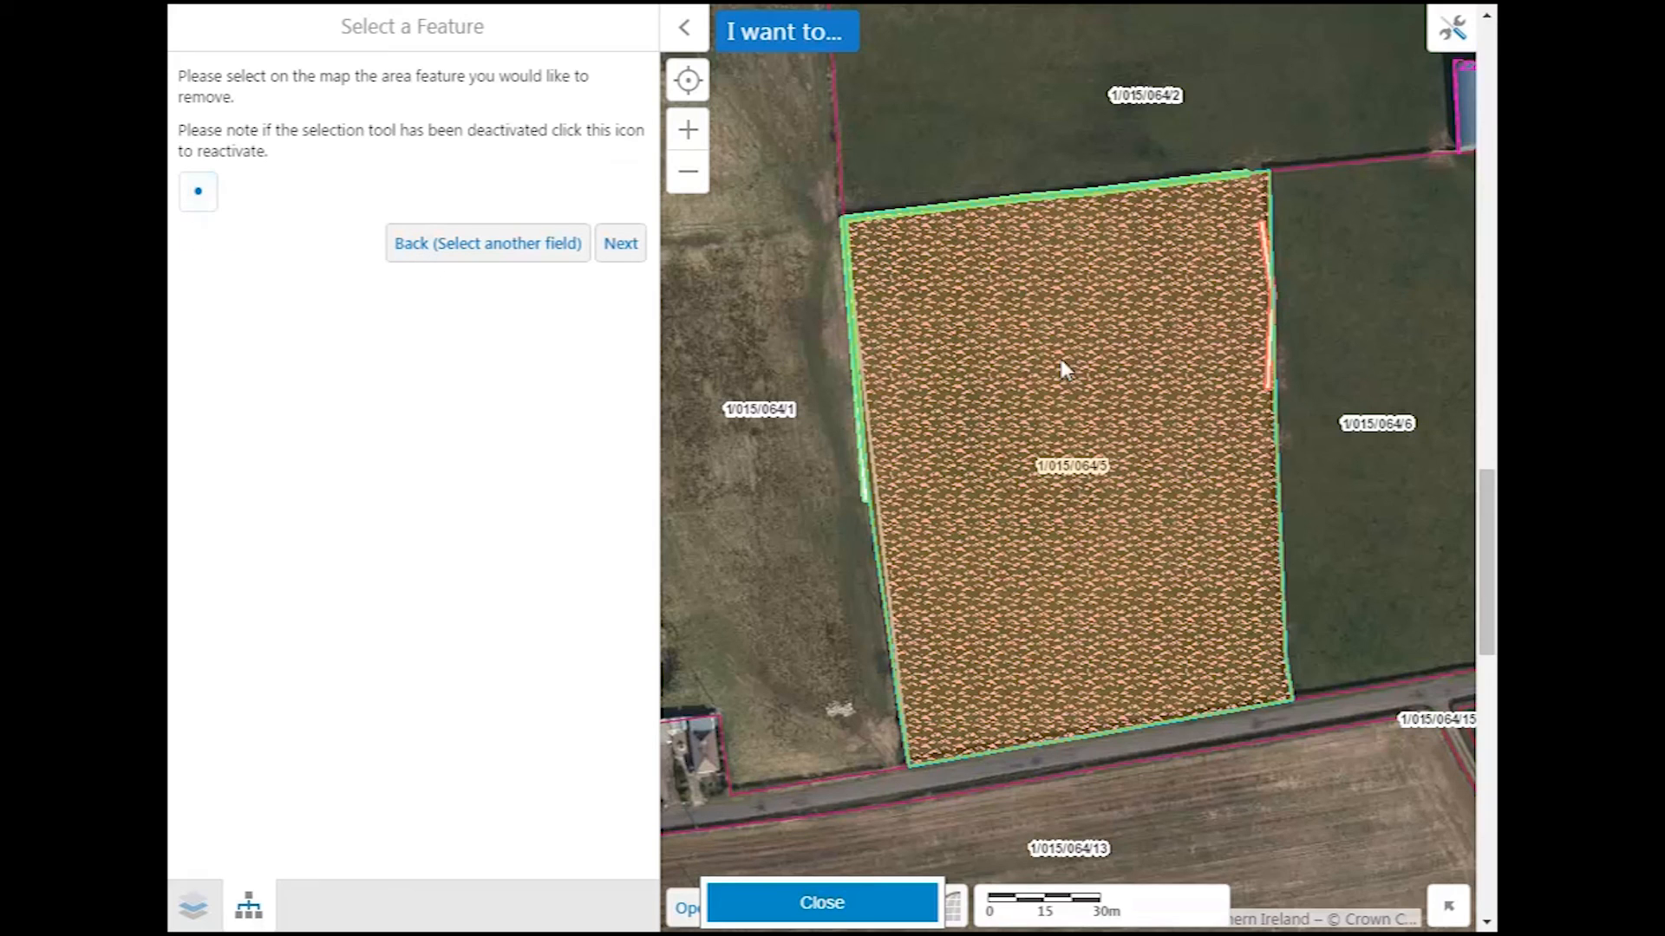
Remove the fallow area feature covering field 1/015/064/5.
left_click(1032, 323)
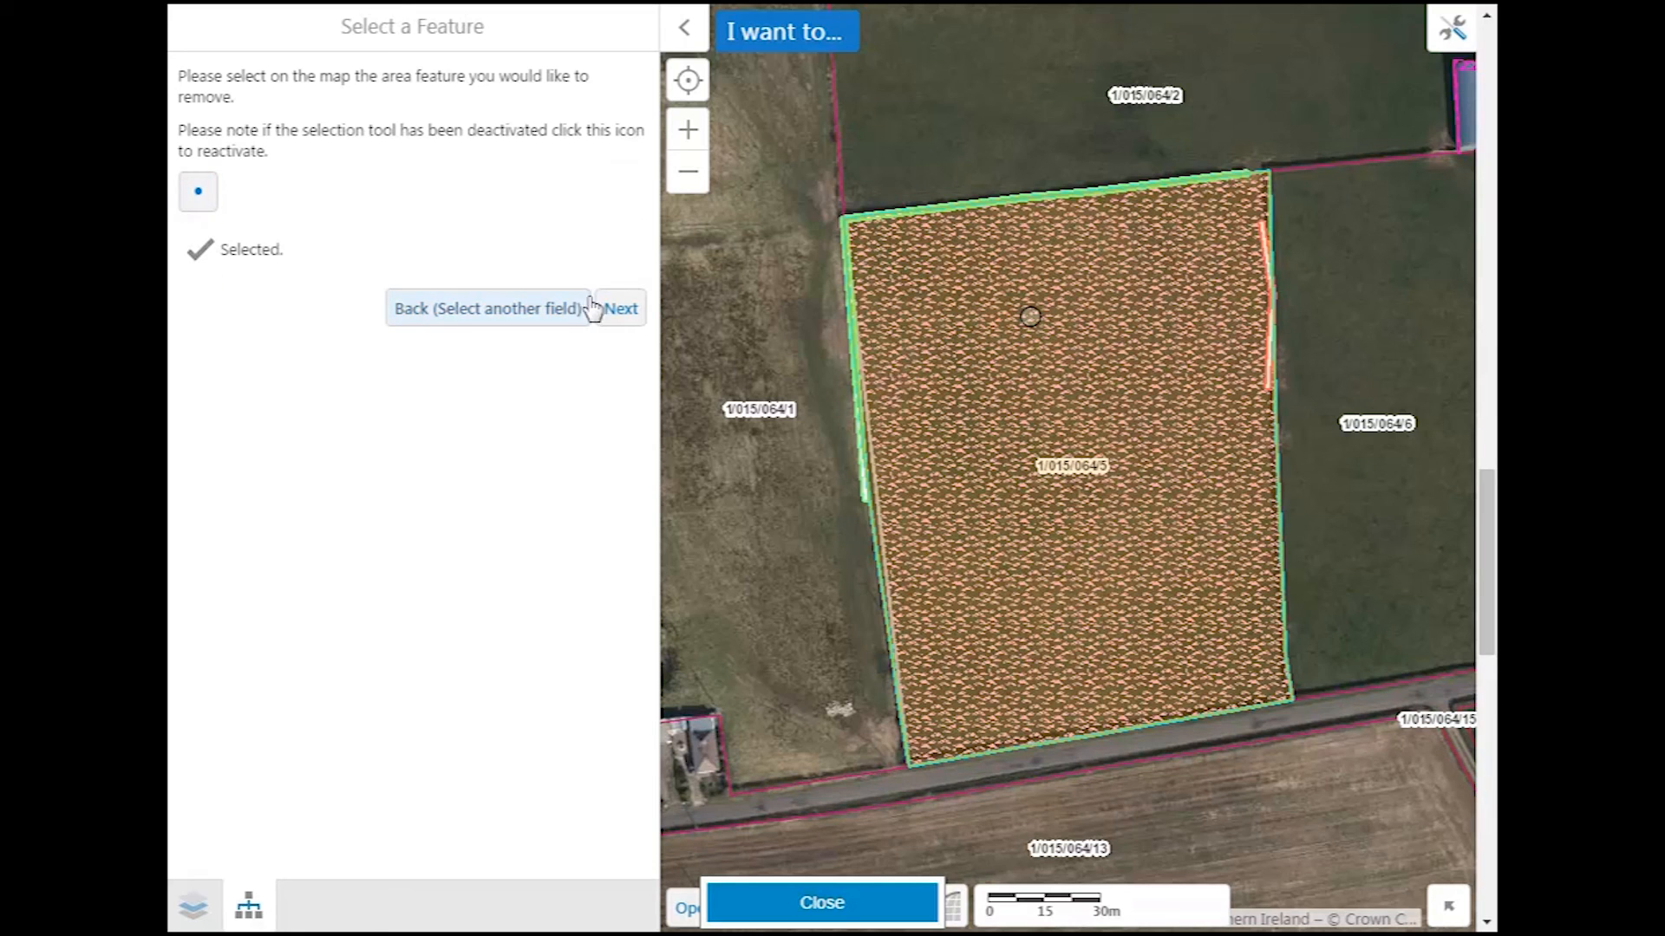
left_click(621, 309)
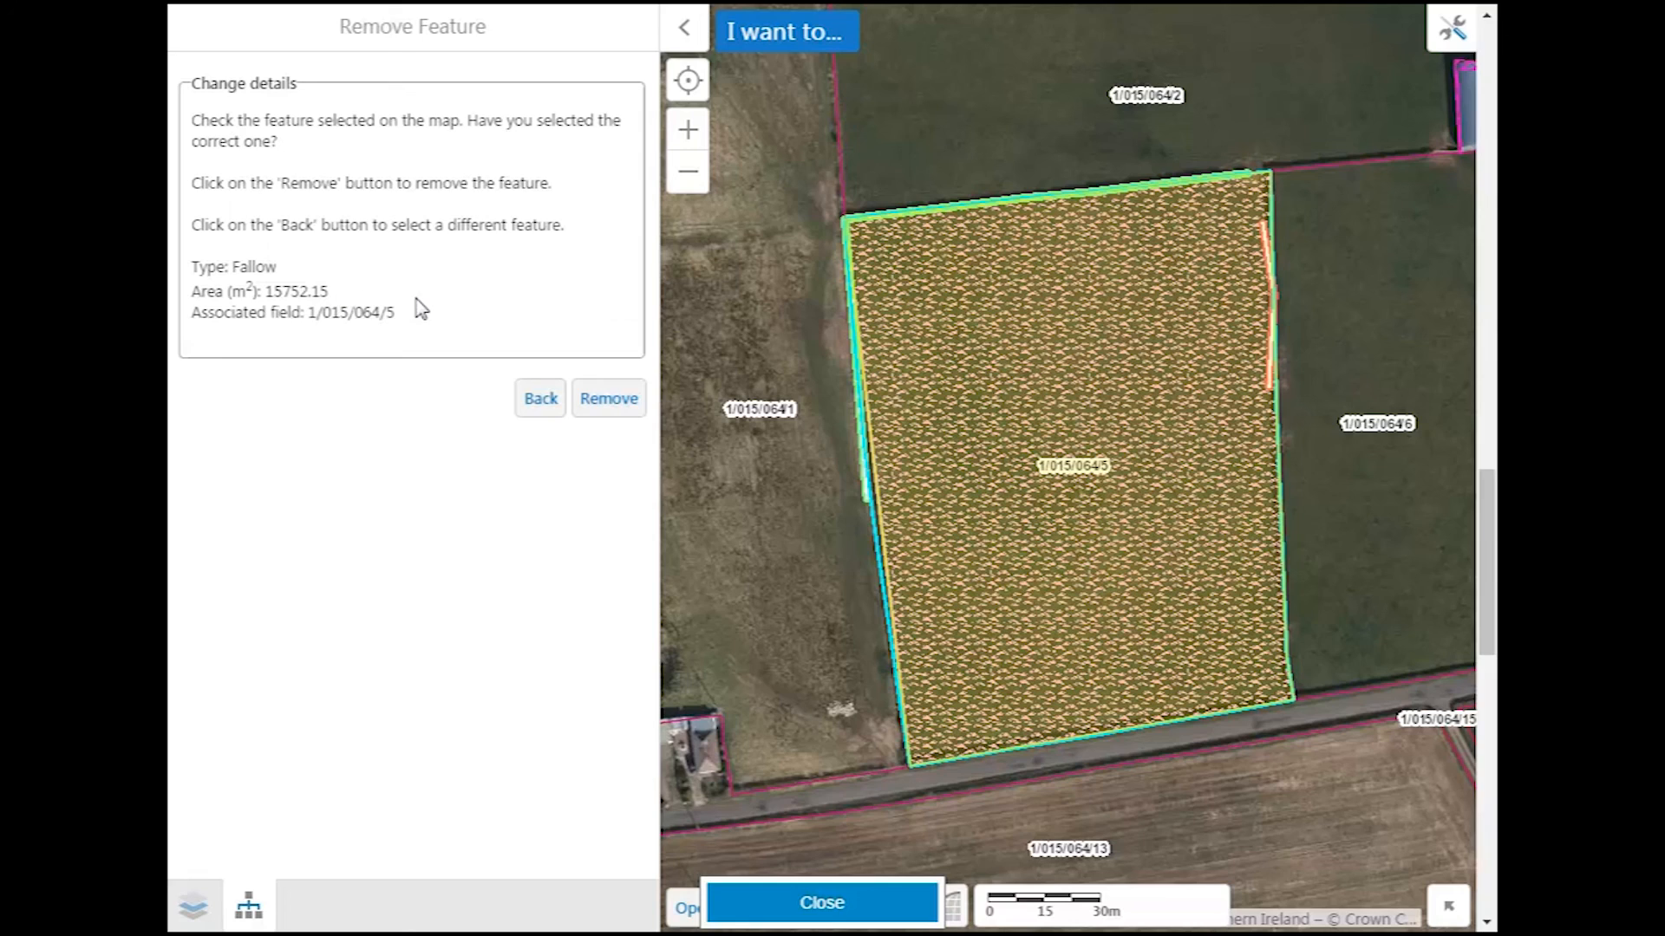
left_click(605, 408)
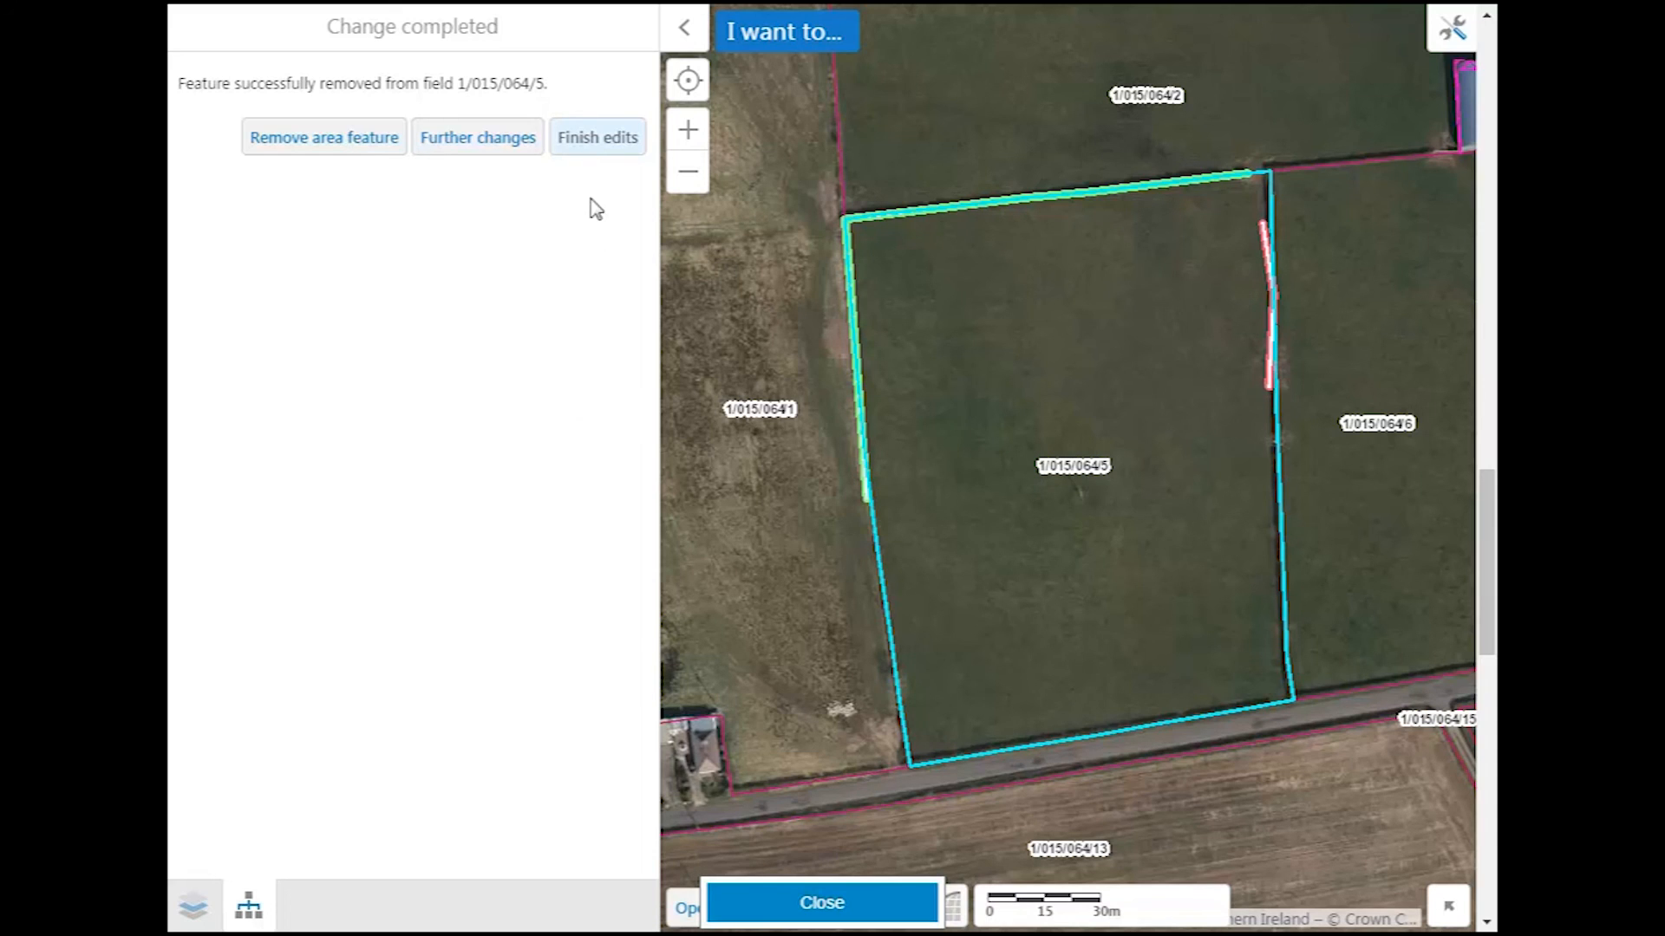
Finish the fallow removal edits, close the map, save the EFA table data and check the declared EFA total in the summary.
left_click(581, 138)
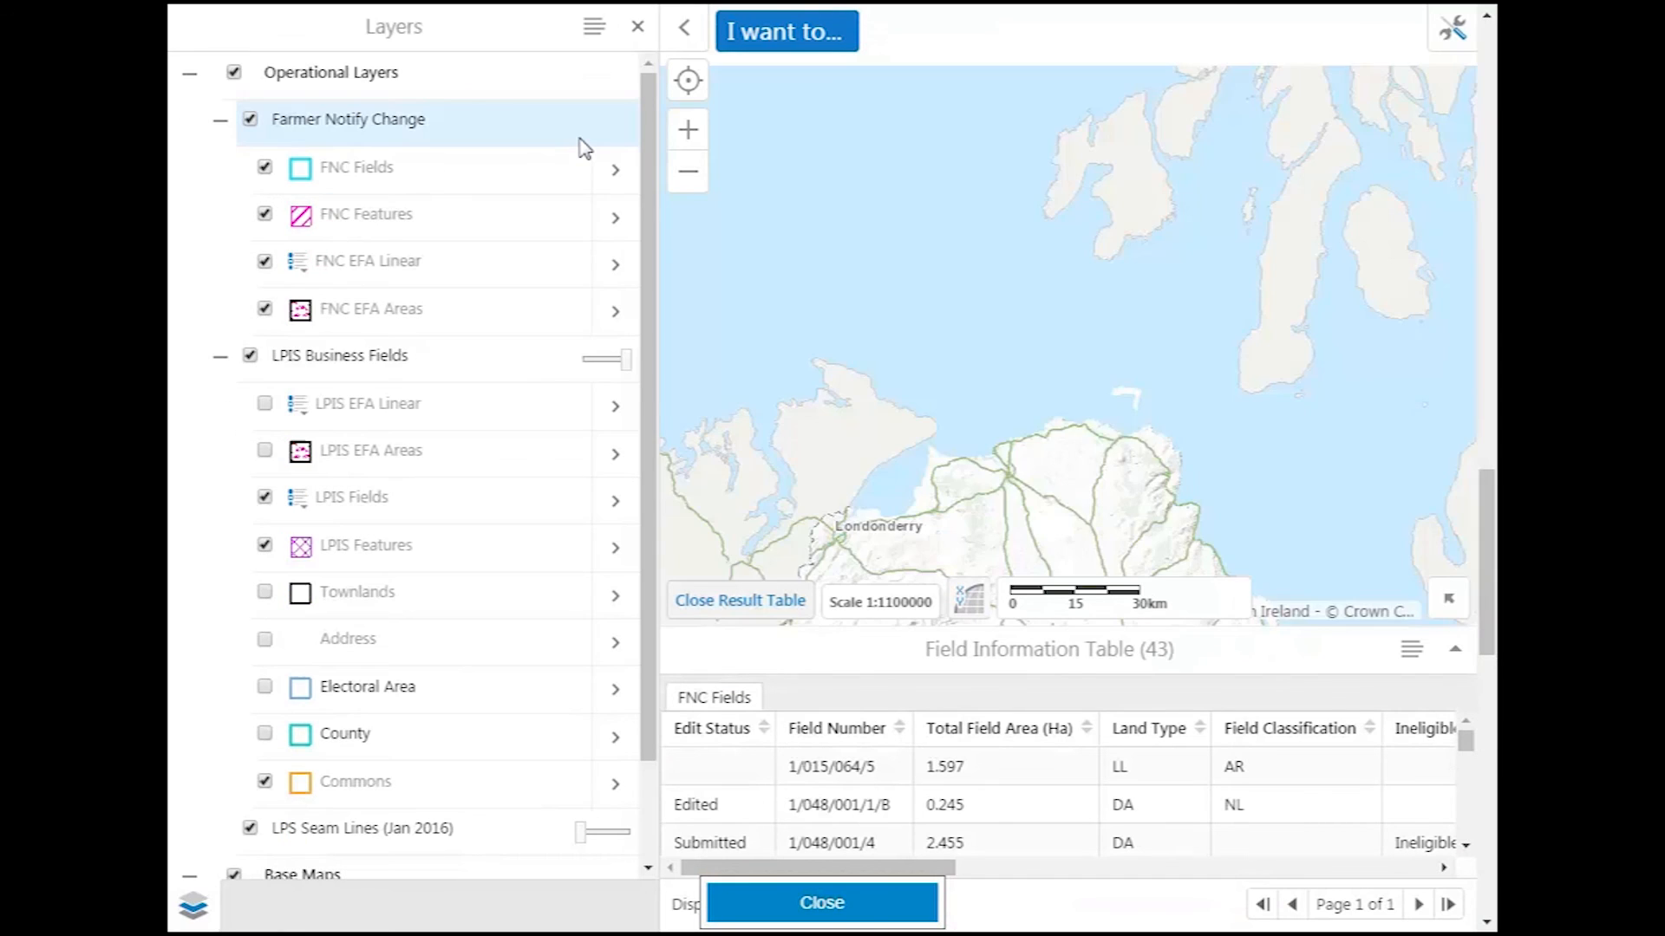
left_click(817, 904)
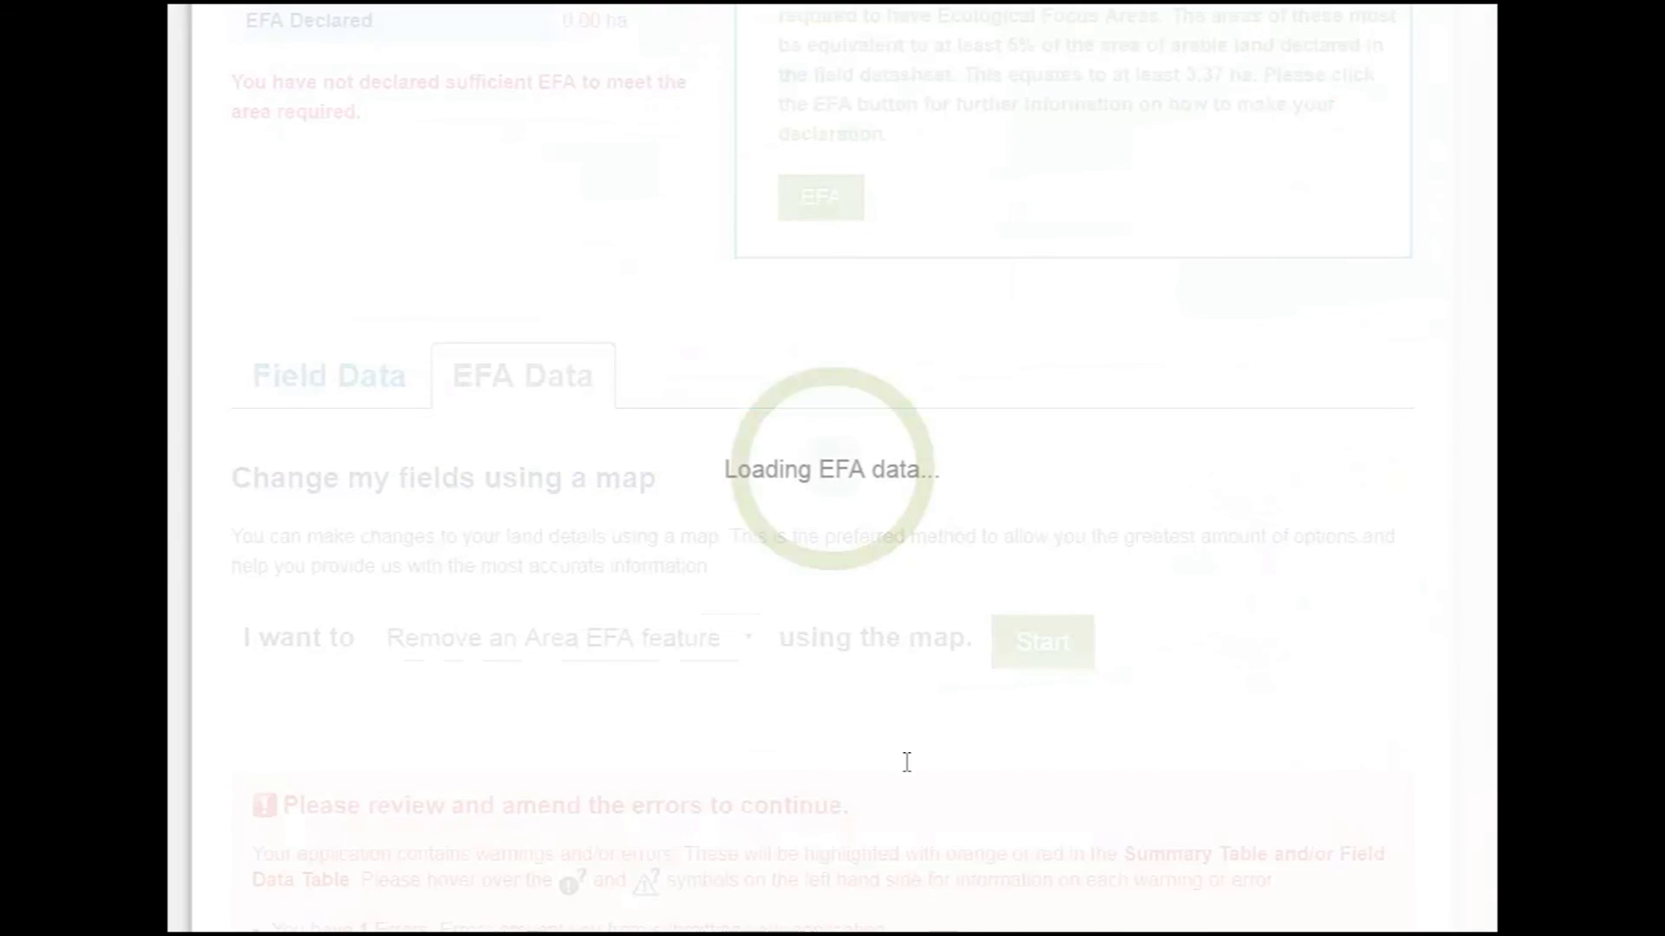
left_click_drag(1485, 511, 1479, 668)
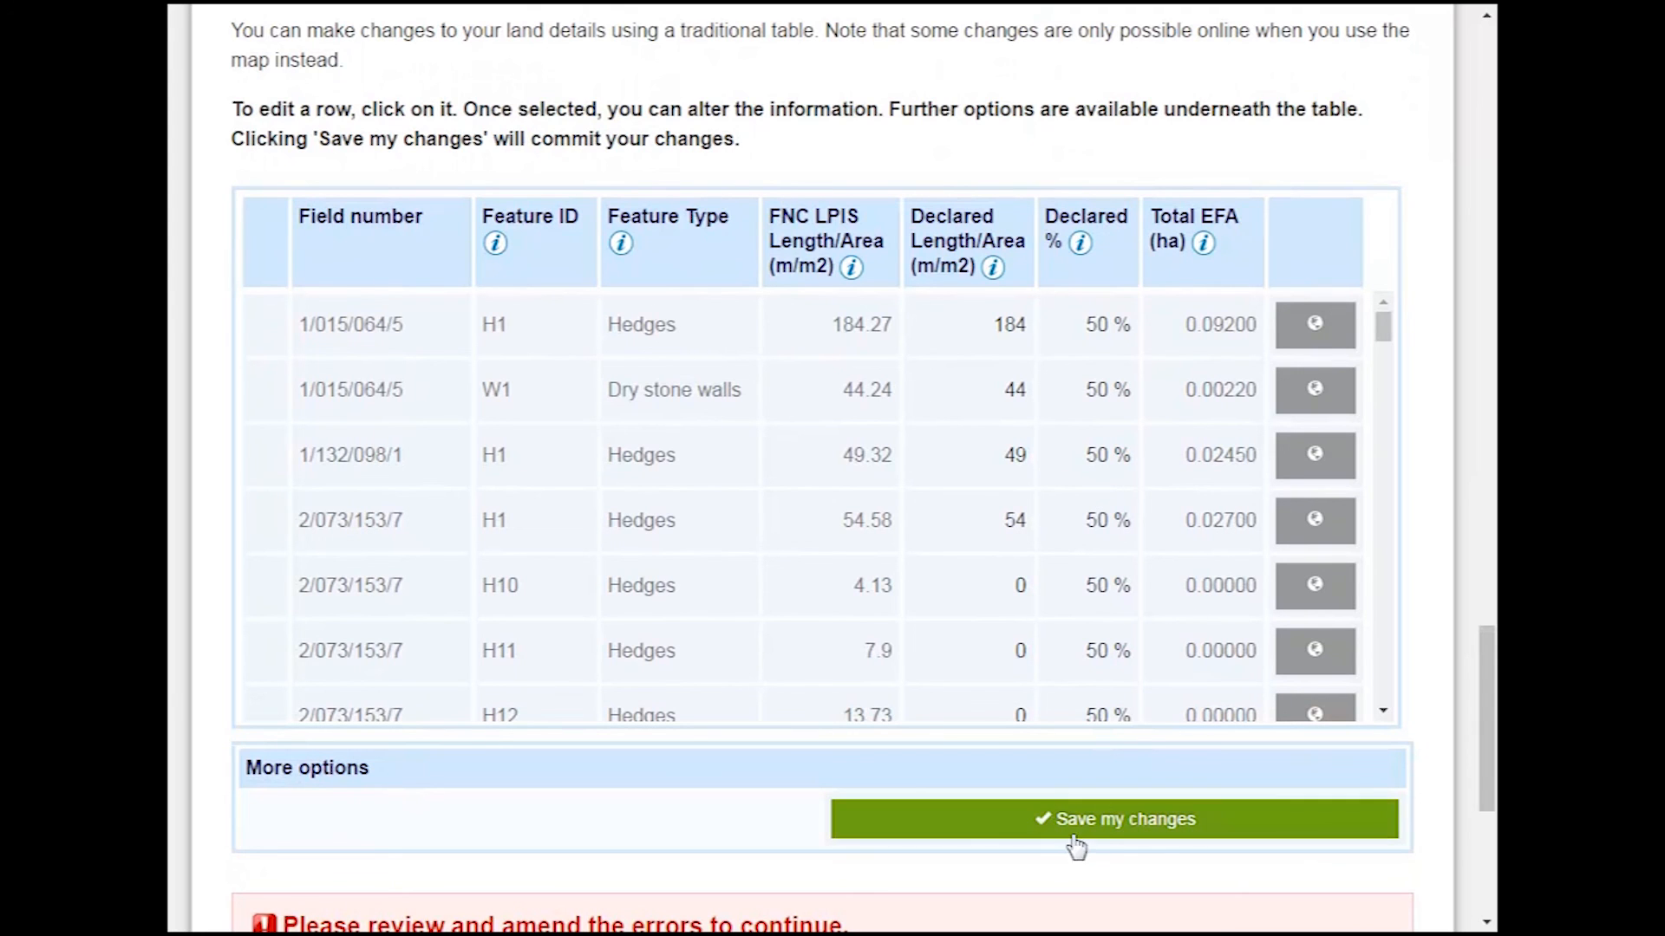
left_click(1094, 820)
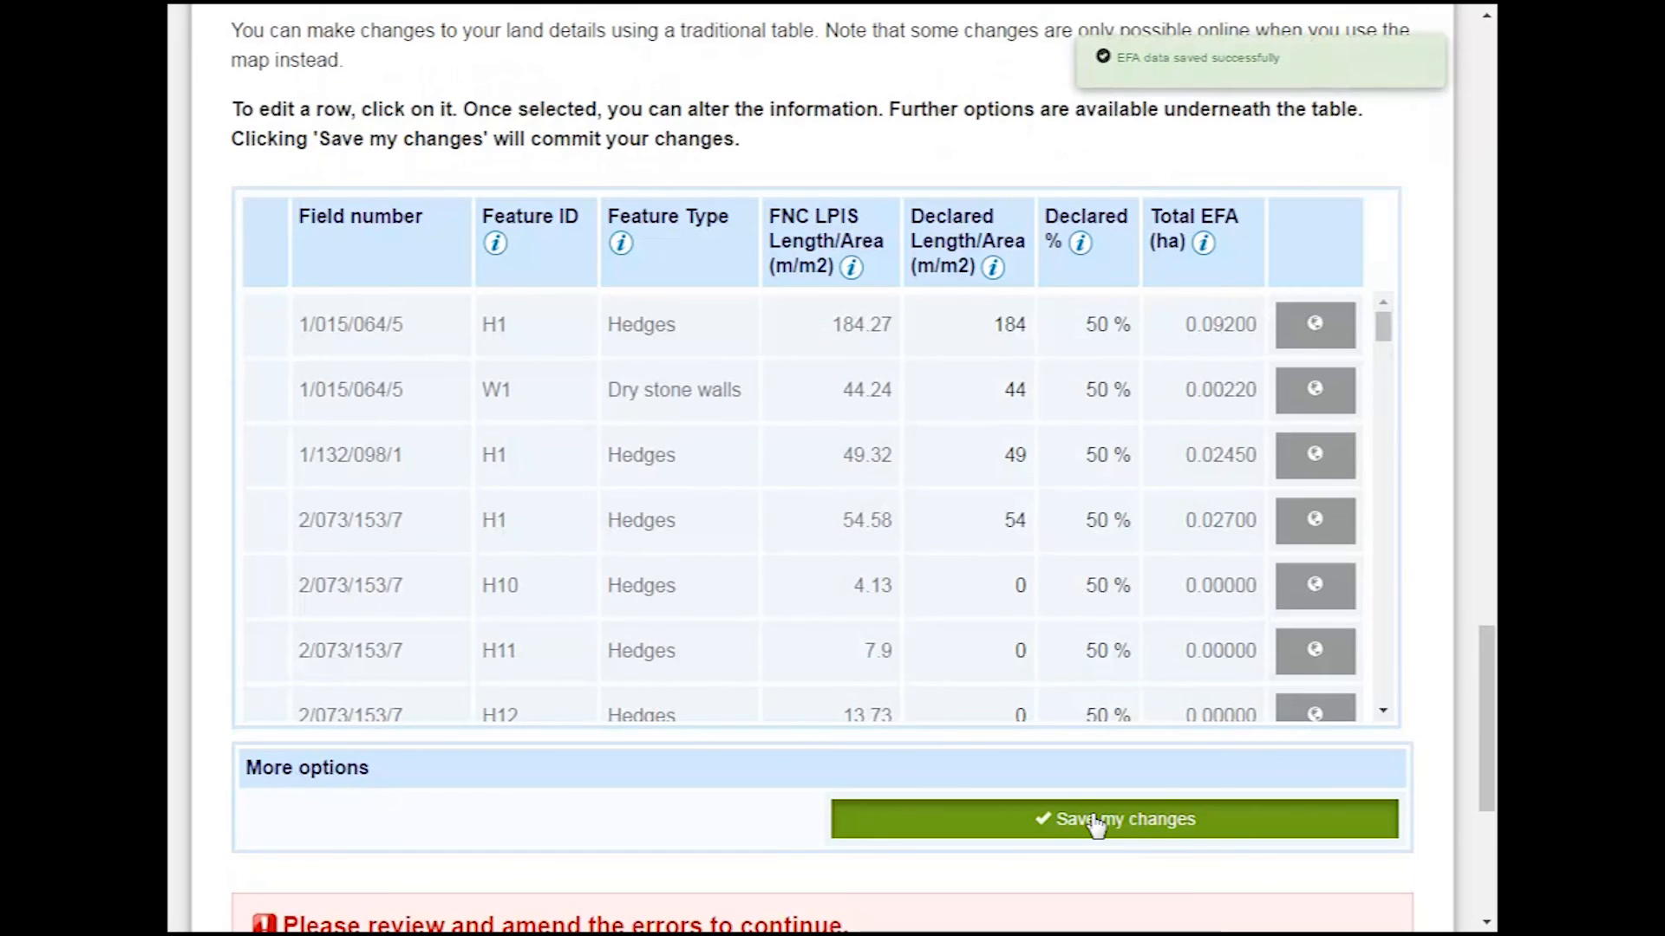
left_click_drag(1492, 681, 1467, 456)
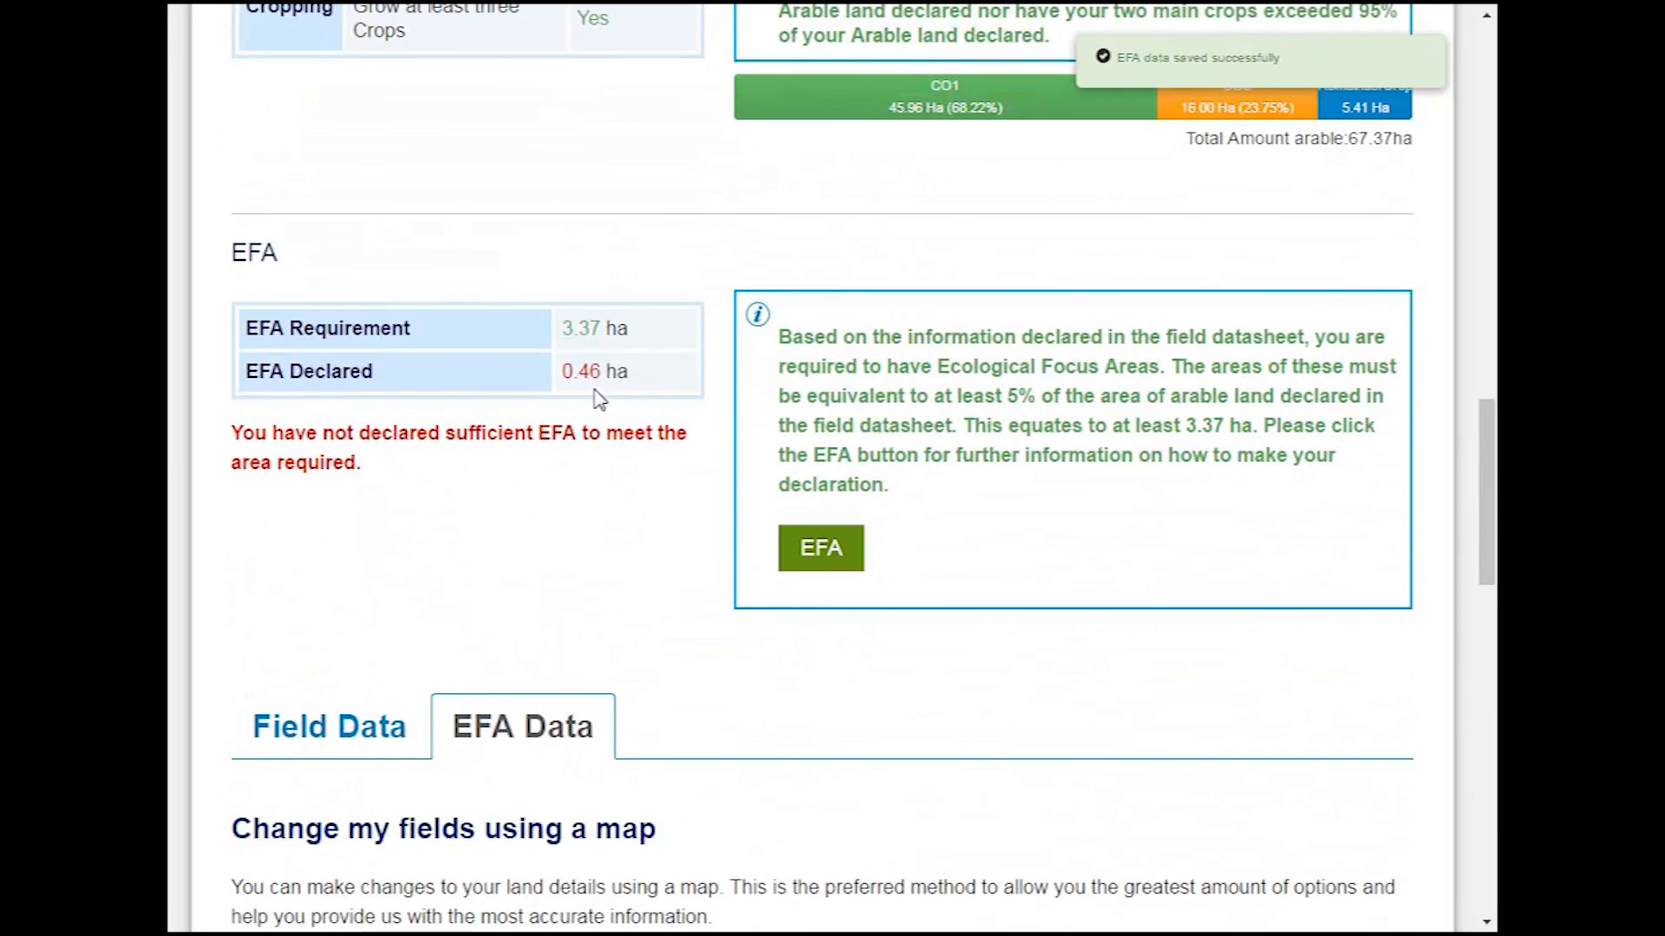